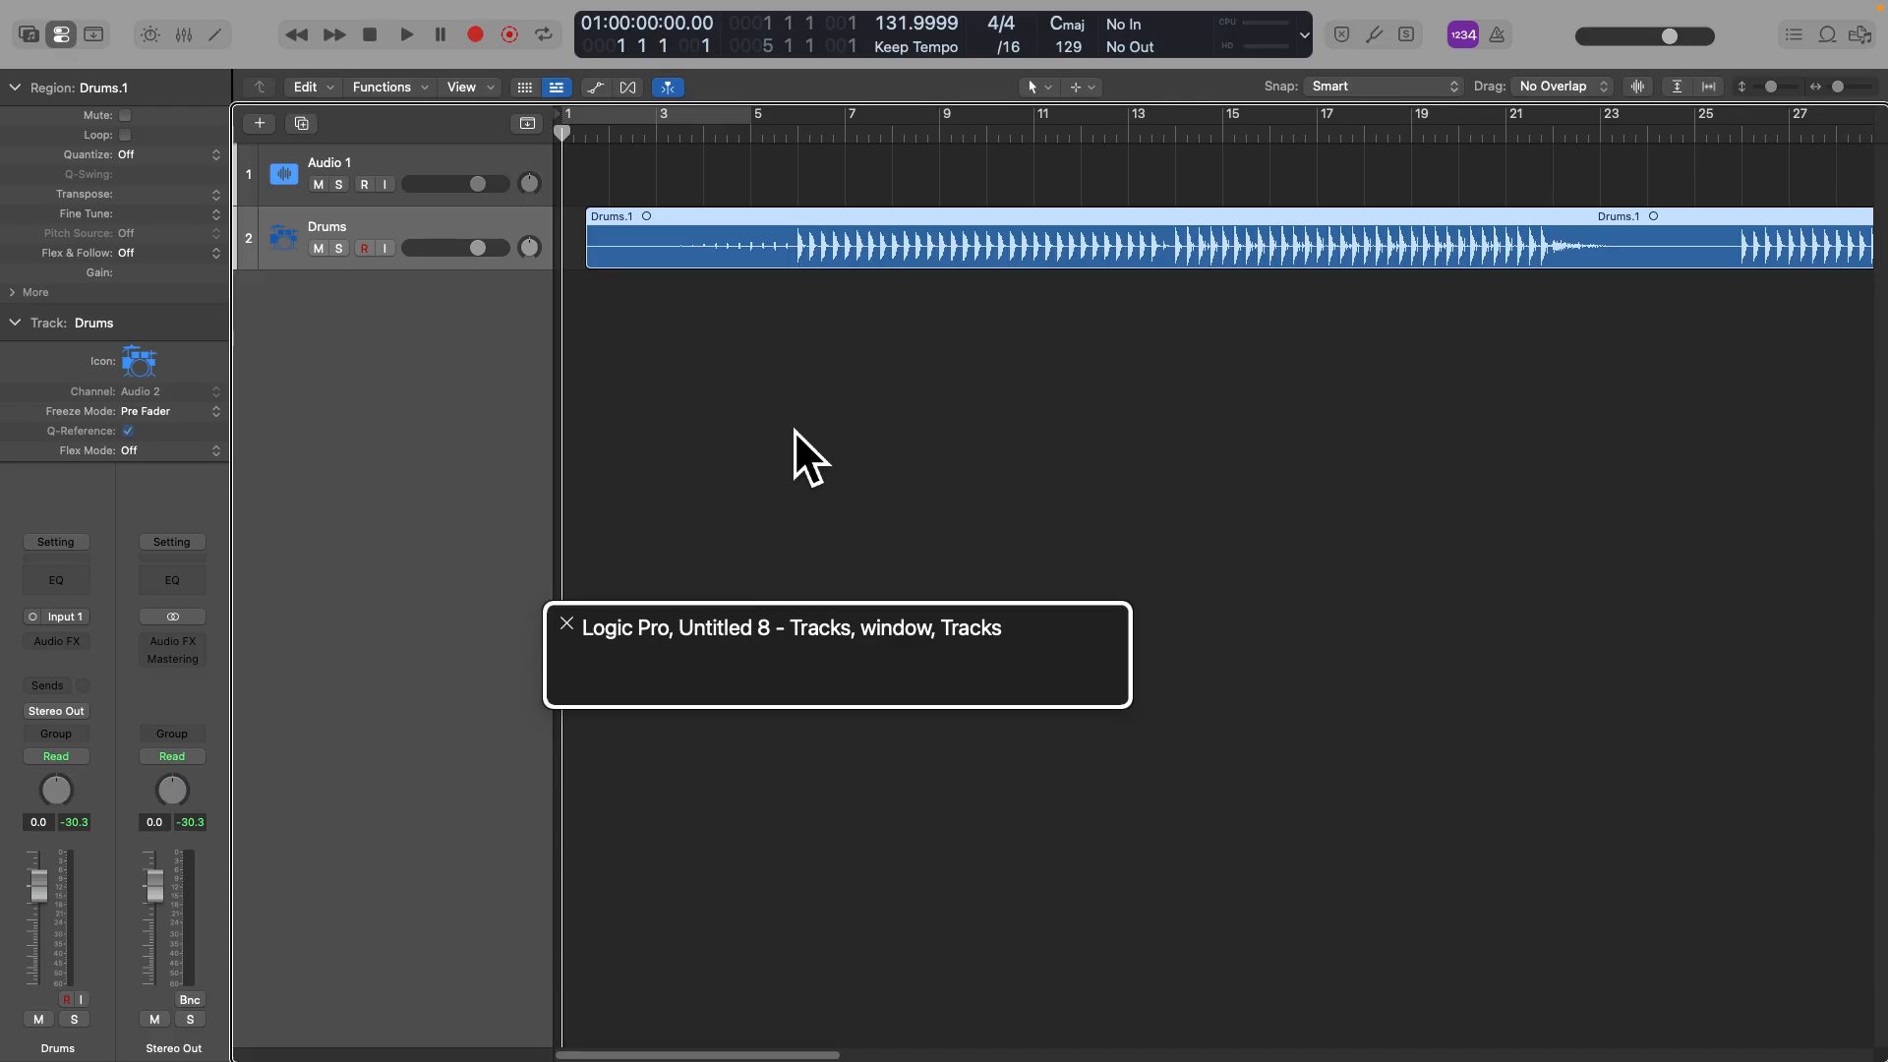
Check the Drums region's start and end positions, and play the recording from the project's beginning
{"action": "key", "text": "ctrl+period"}
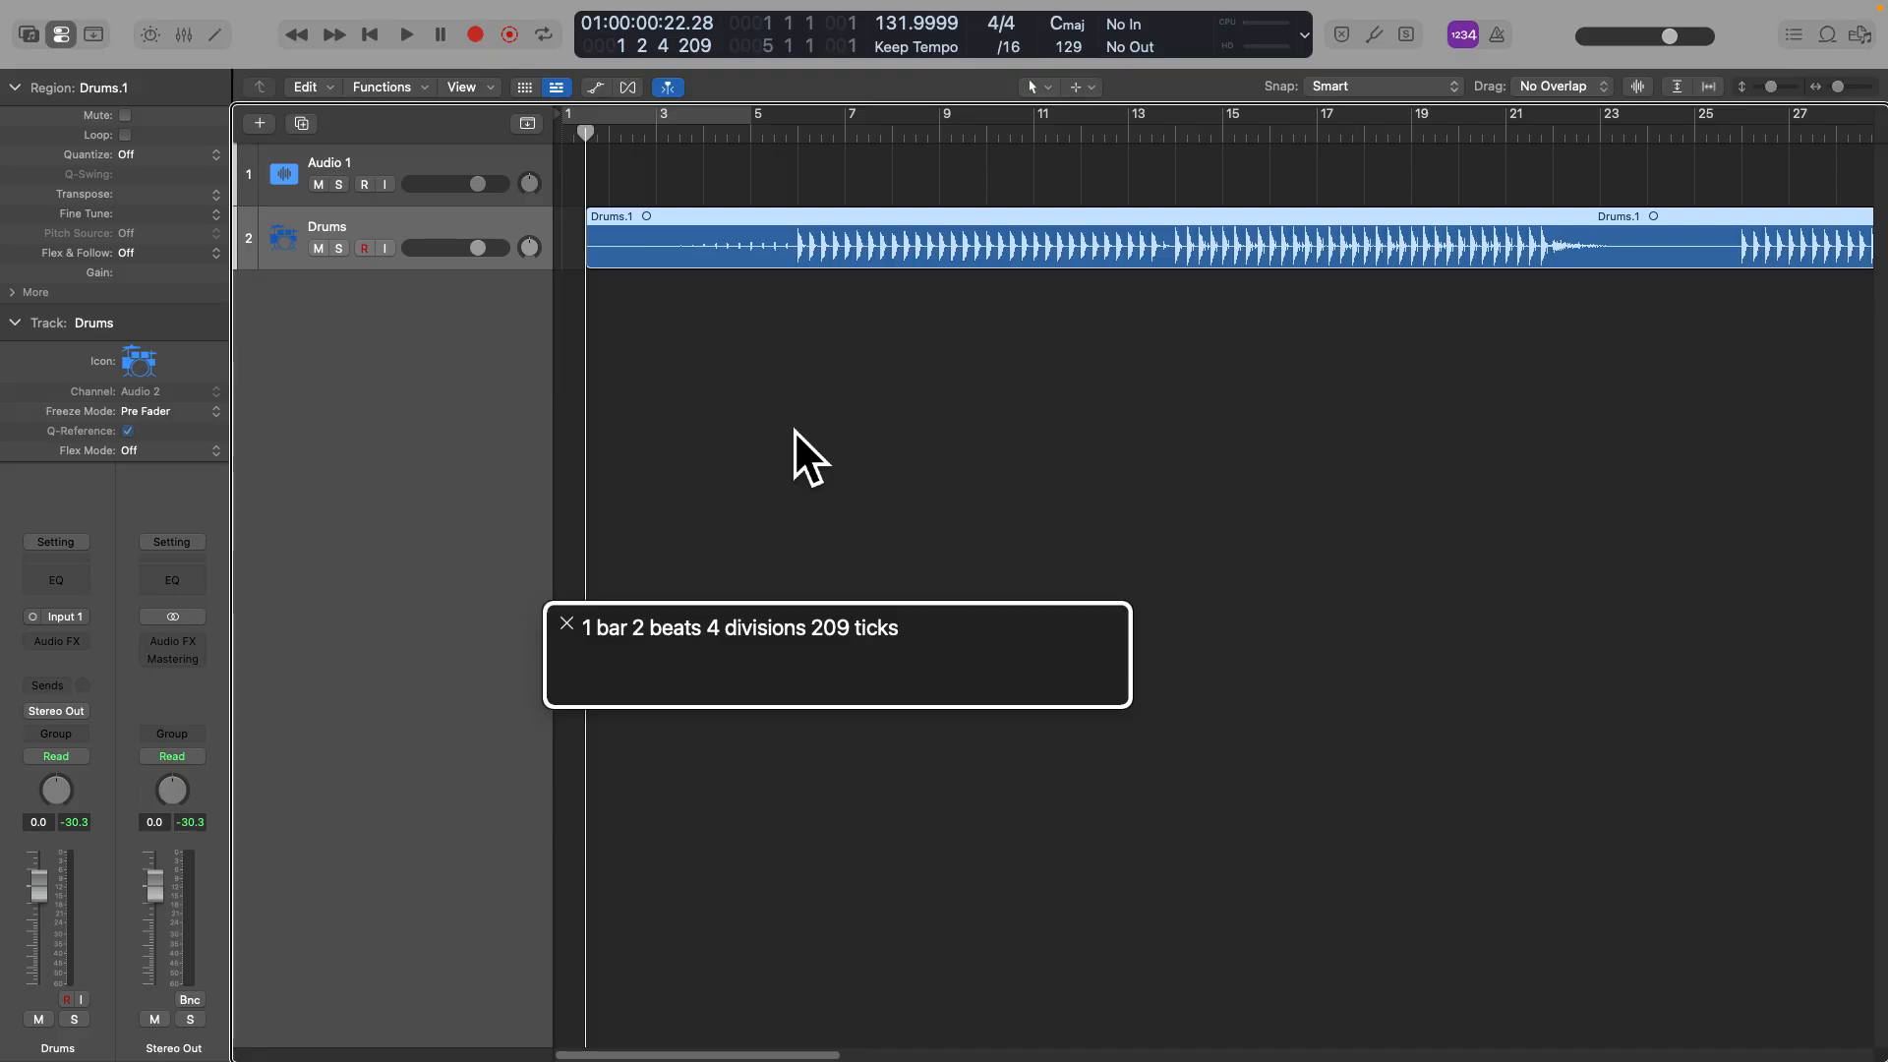
{"action": "key", "text": "shift+End"}
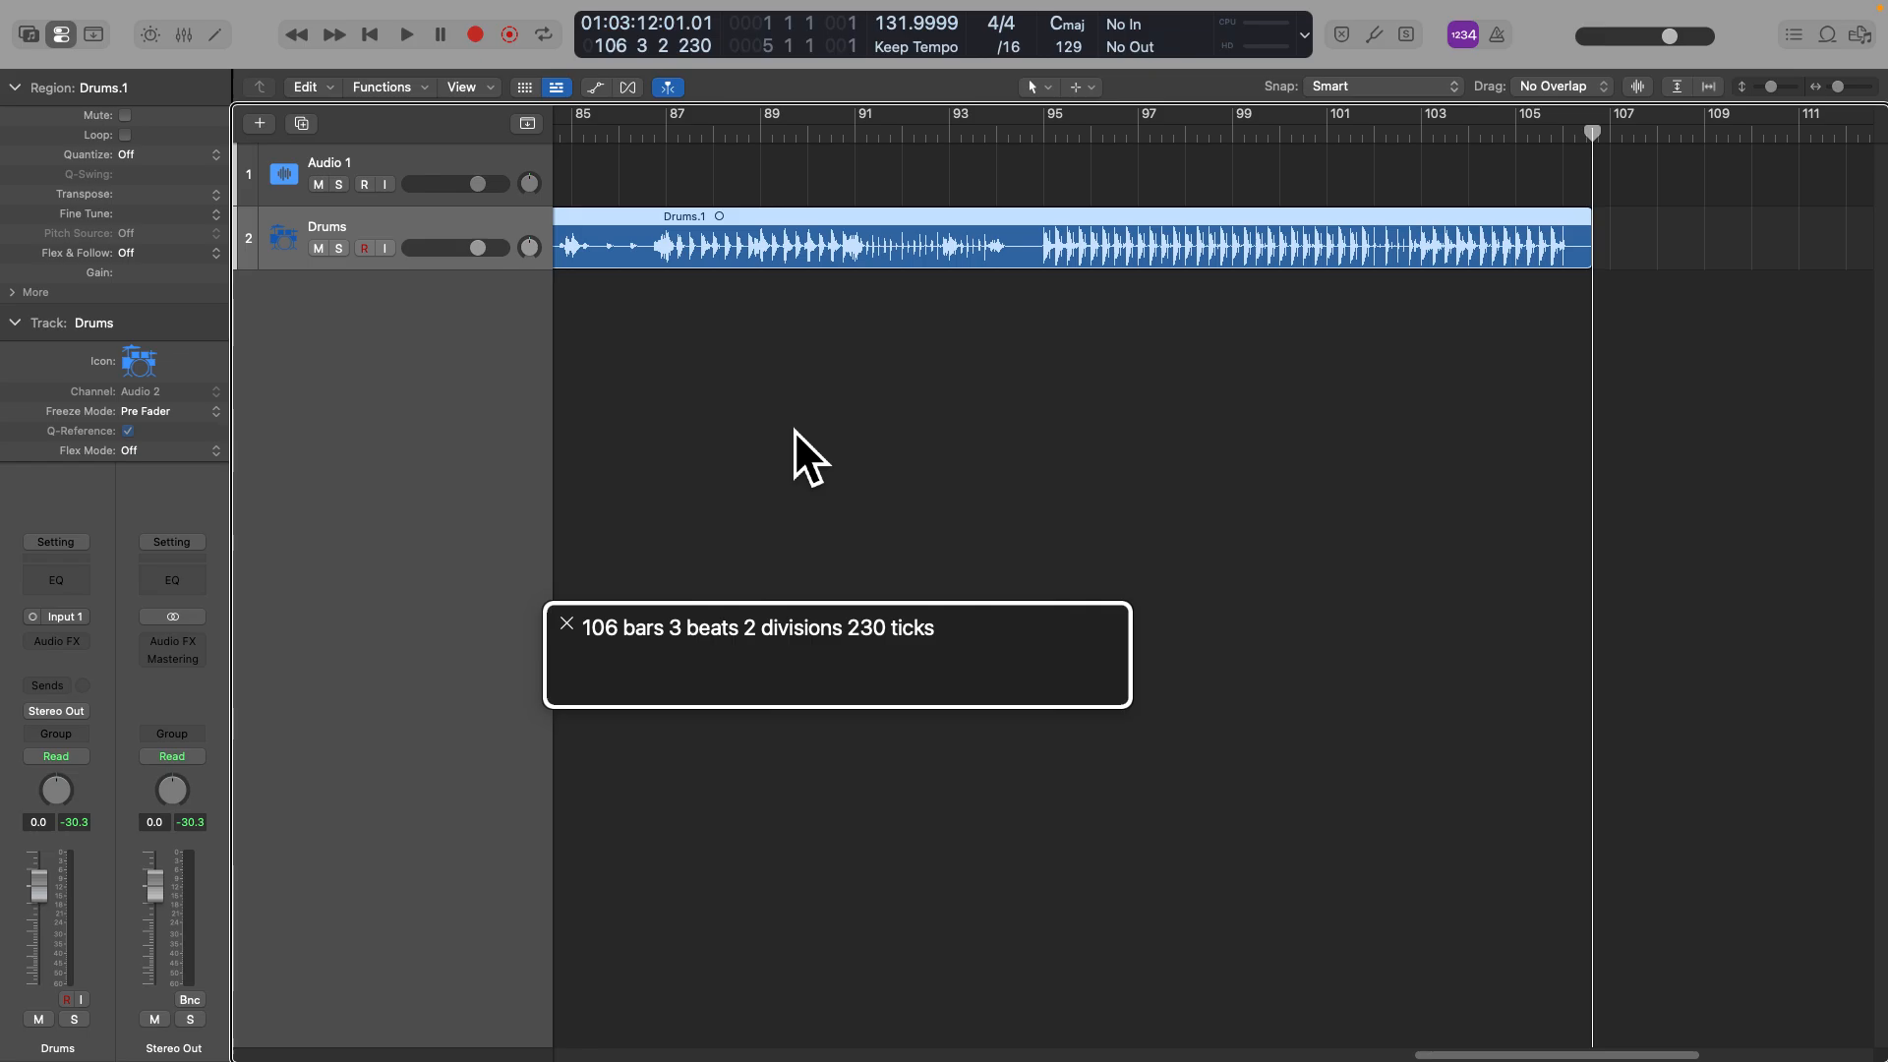
{"action": "key", "text": "Return"}
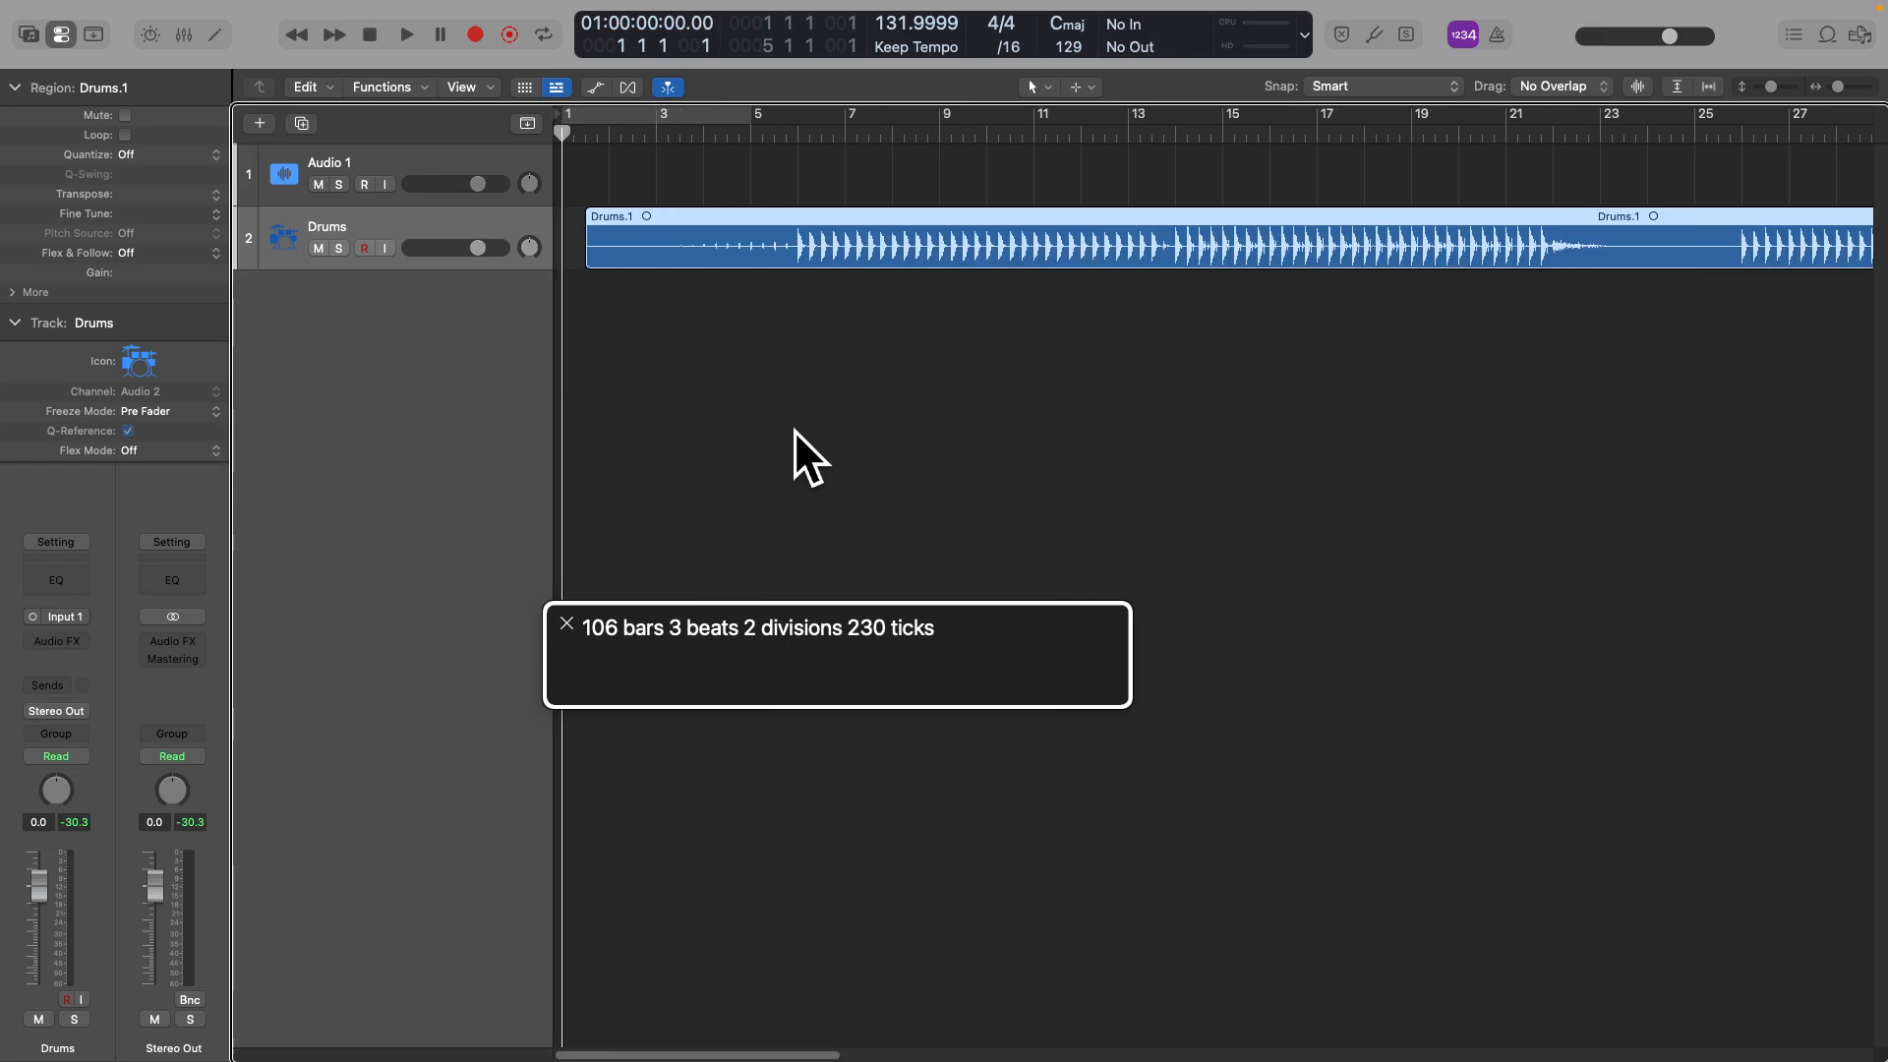
{"action": "key", "text": "space"}
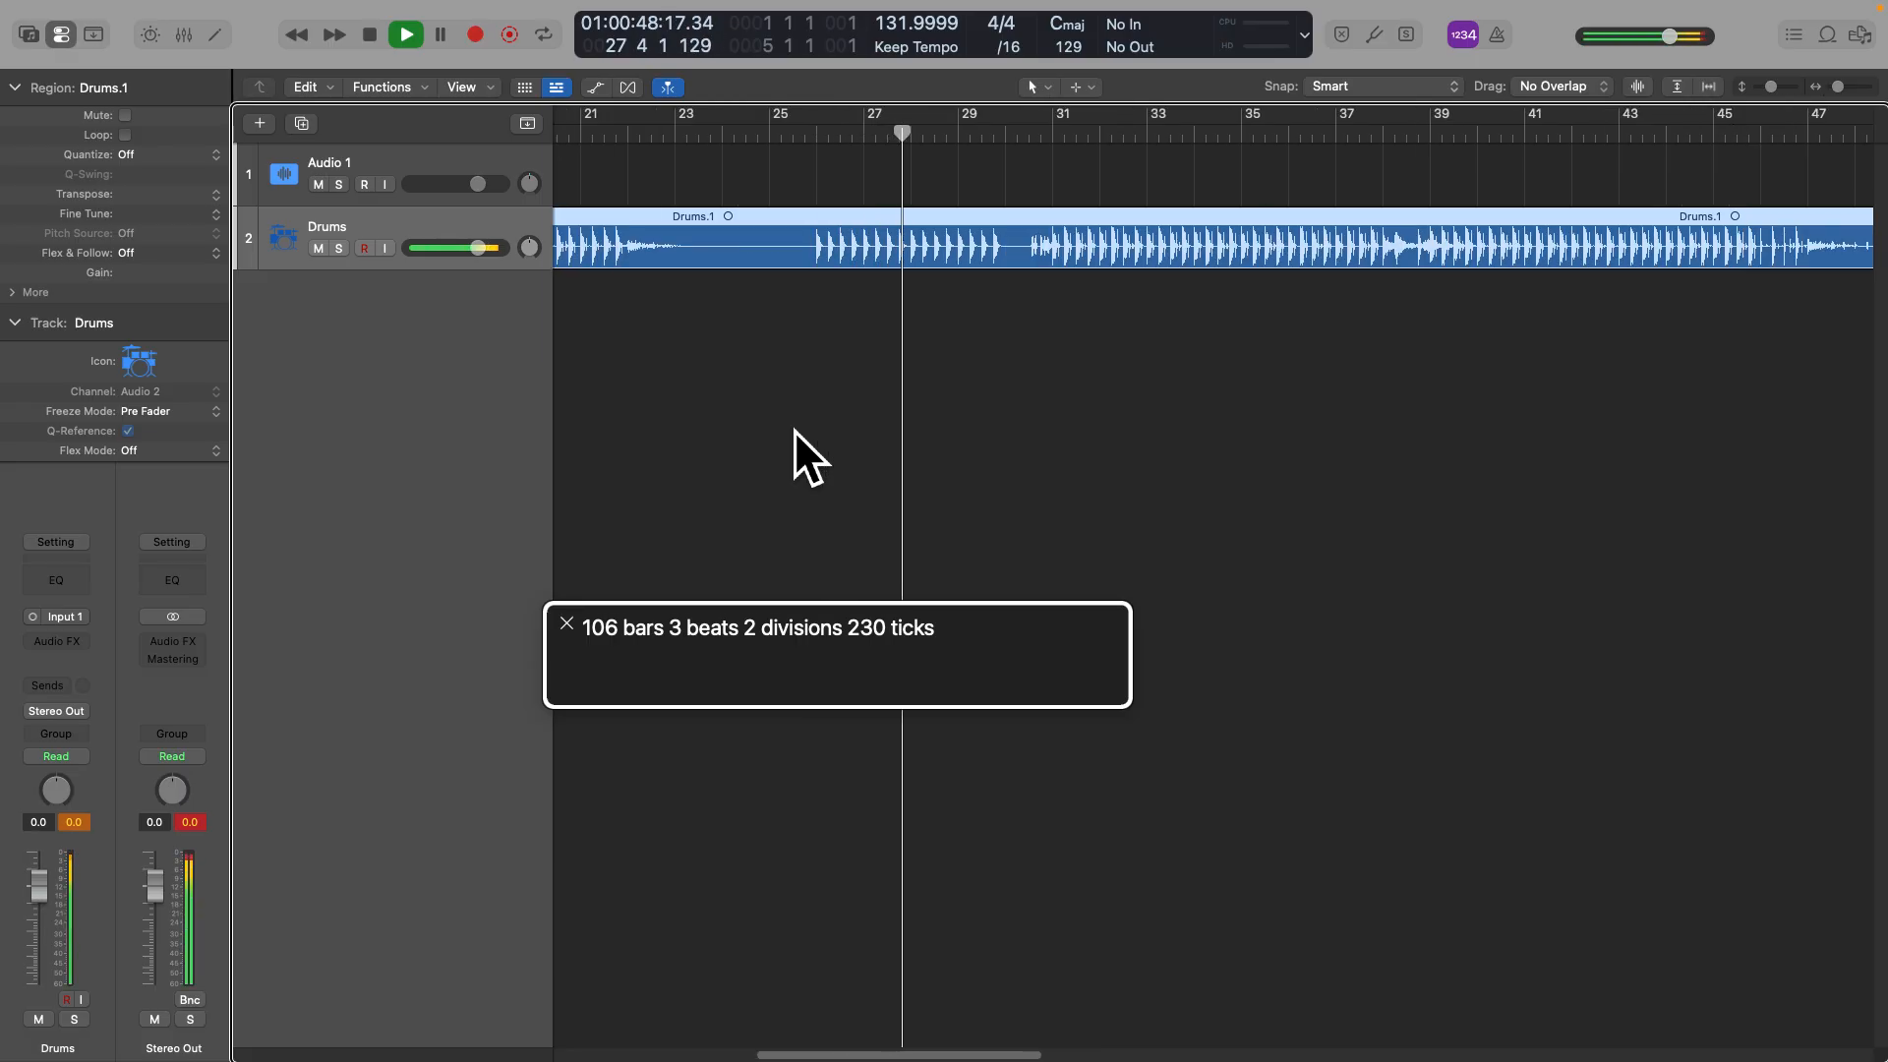
{"action": "key", "text": "space"}
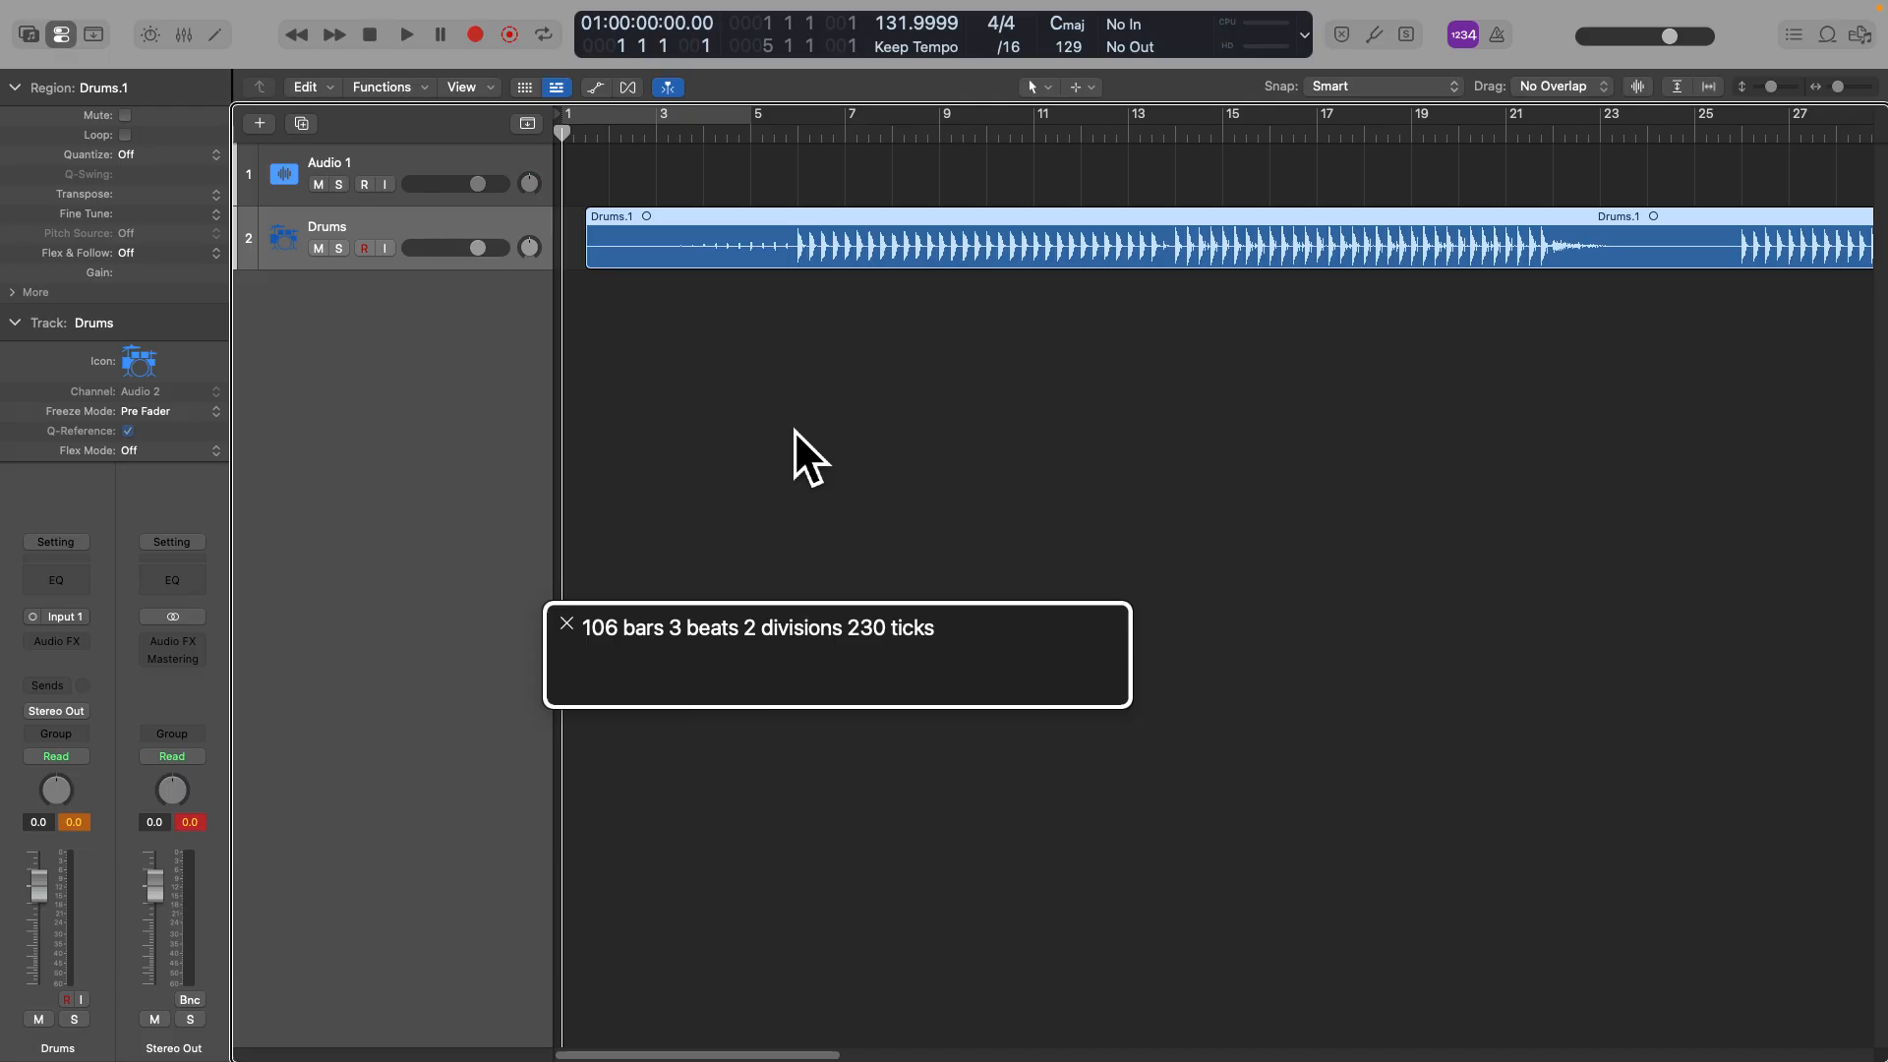
Move the playhead to bar 2, beat 4, just before the count-in on the Drums track
{"action": "key", "text": "period"}
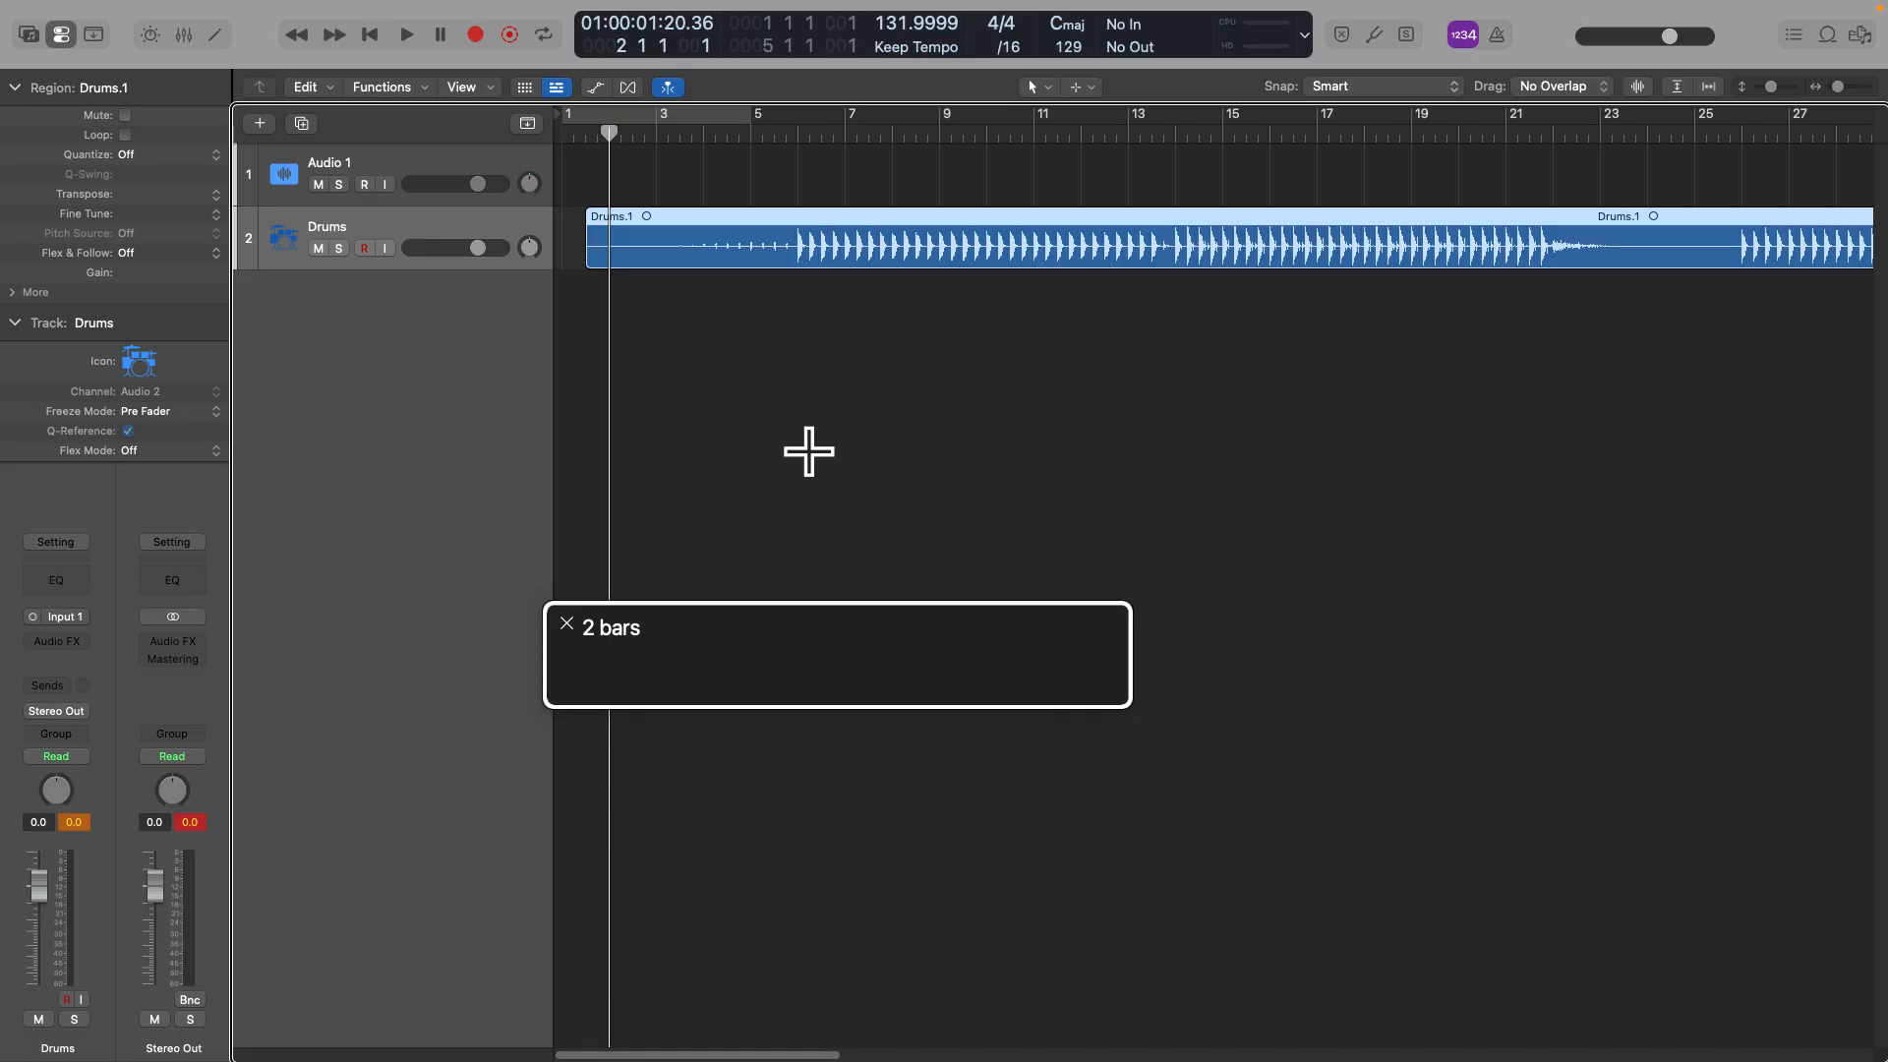
{"action": "key", "text": "ctrl+period"}
{"action": "key", "text": "ctrl+period"}
{"action": "key", "text": "ctrl+period"}
{"action": "key", "text": "ctrl+period"}
{"action": "key", "text": "ctrl+period"}
{"action": "key", "text": "ctrl+period"}
{"action": "key", "text": "ctrl+period"}
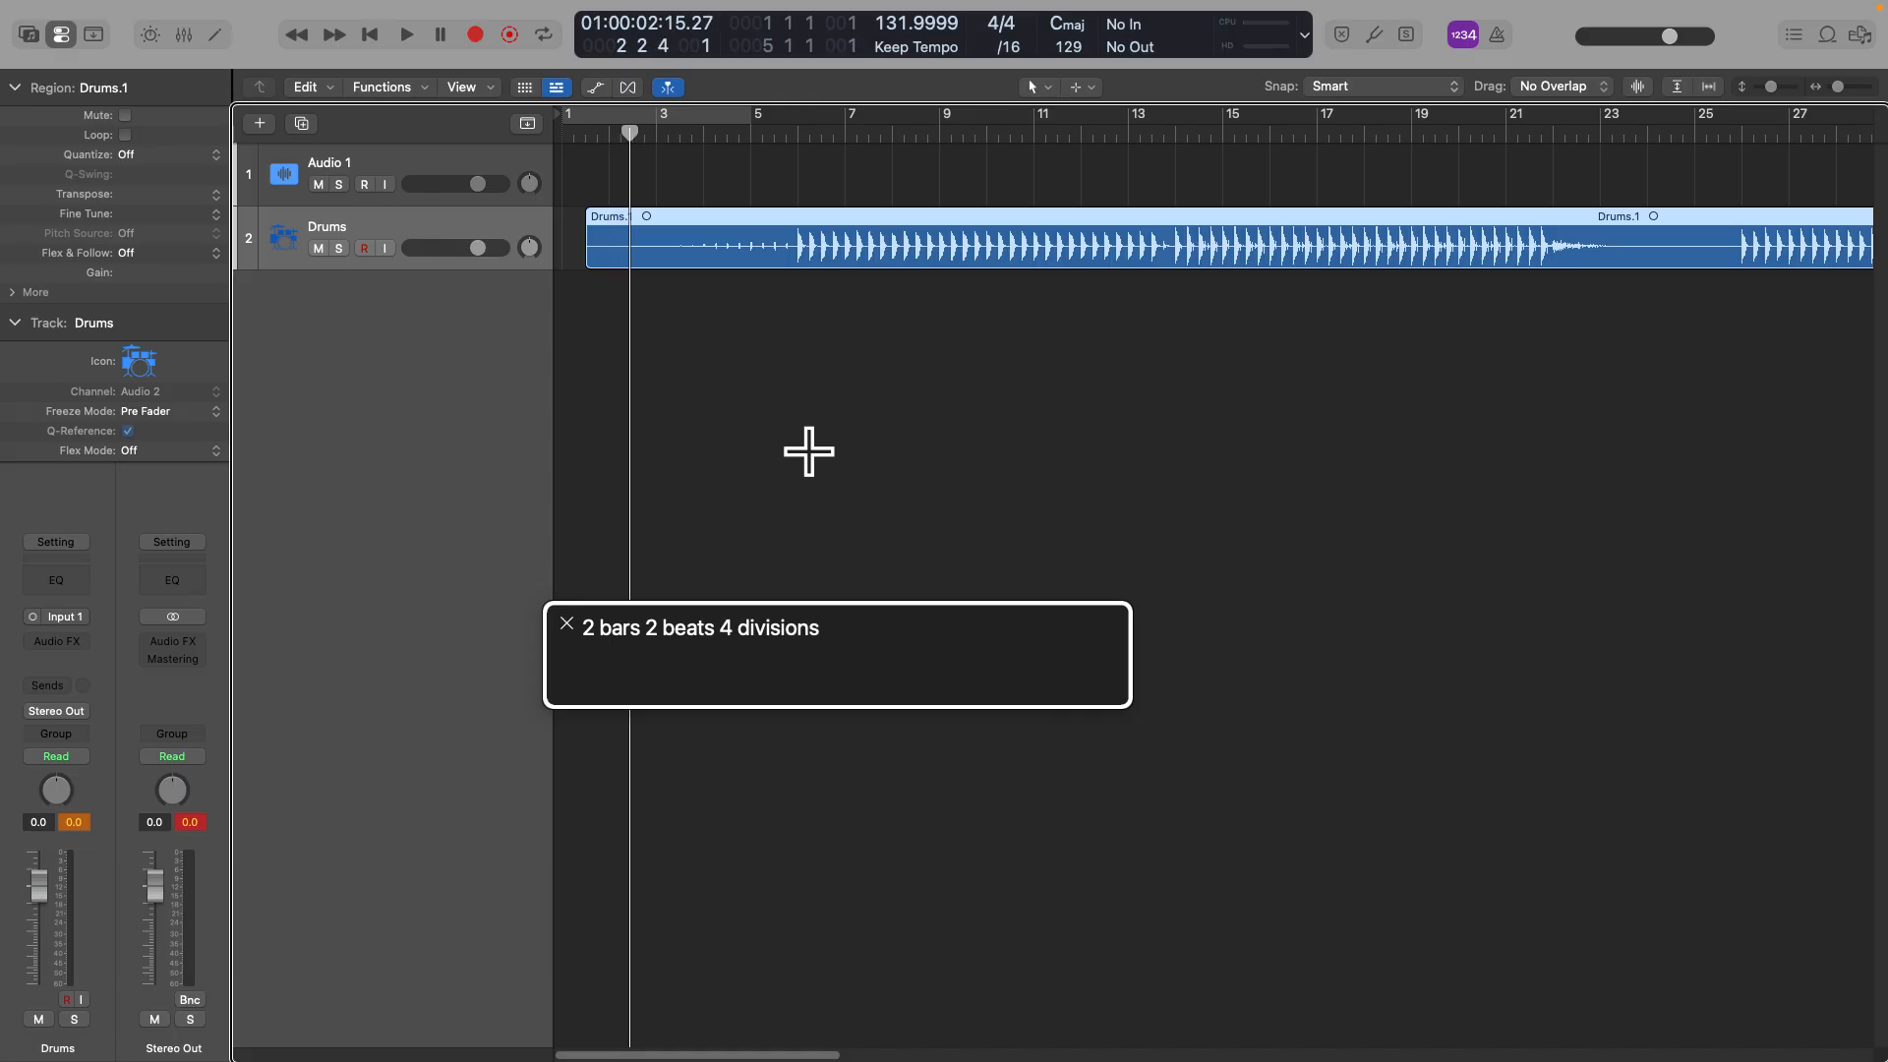
{"action": "key", "text": "ctrl+period"}
{"action": "key", "text": "ctrl+period"}
{"action": "key", "text": "ctrl+period"}
{"action": "key", "text": "ctrl+period"}
{"action": "key", "text": "ctrl+period"}
{"action": "key", "text": "ctrl+period"}
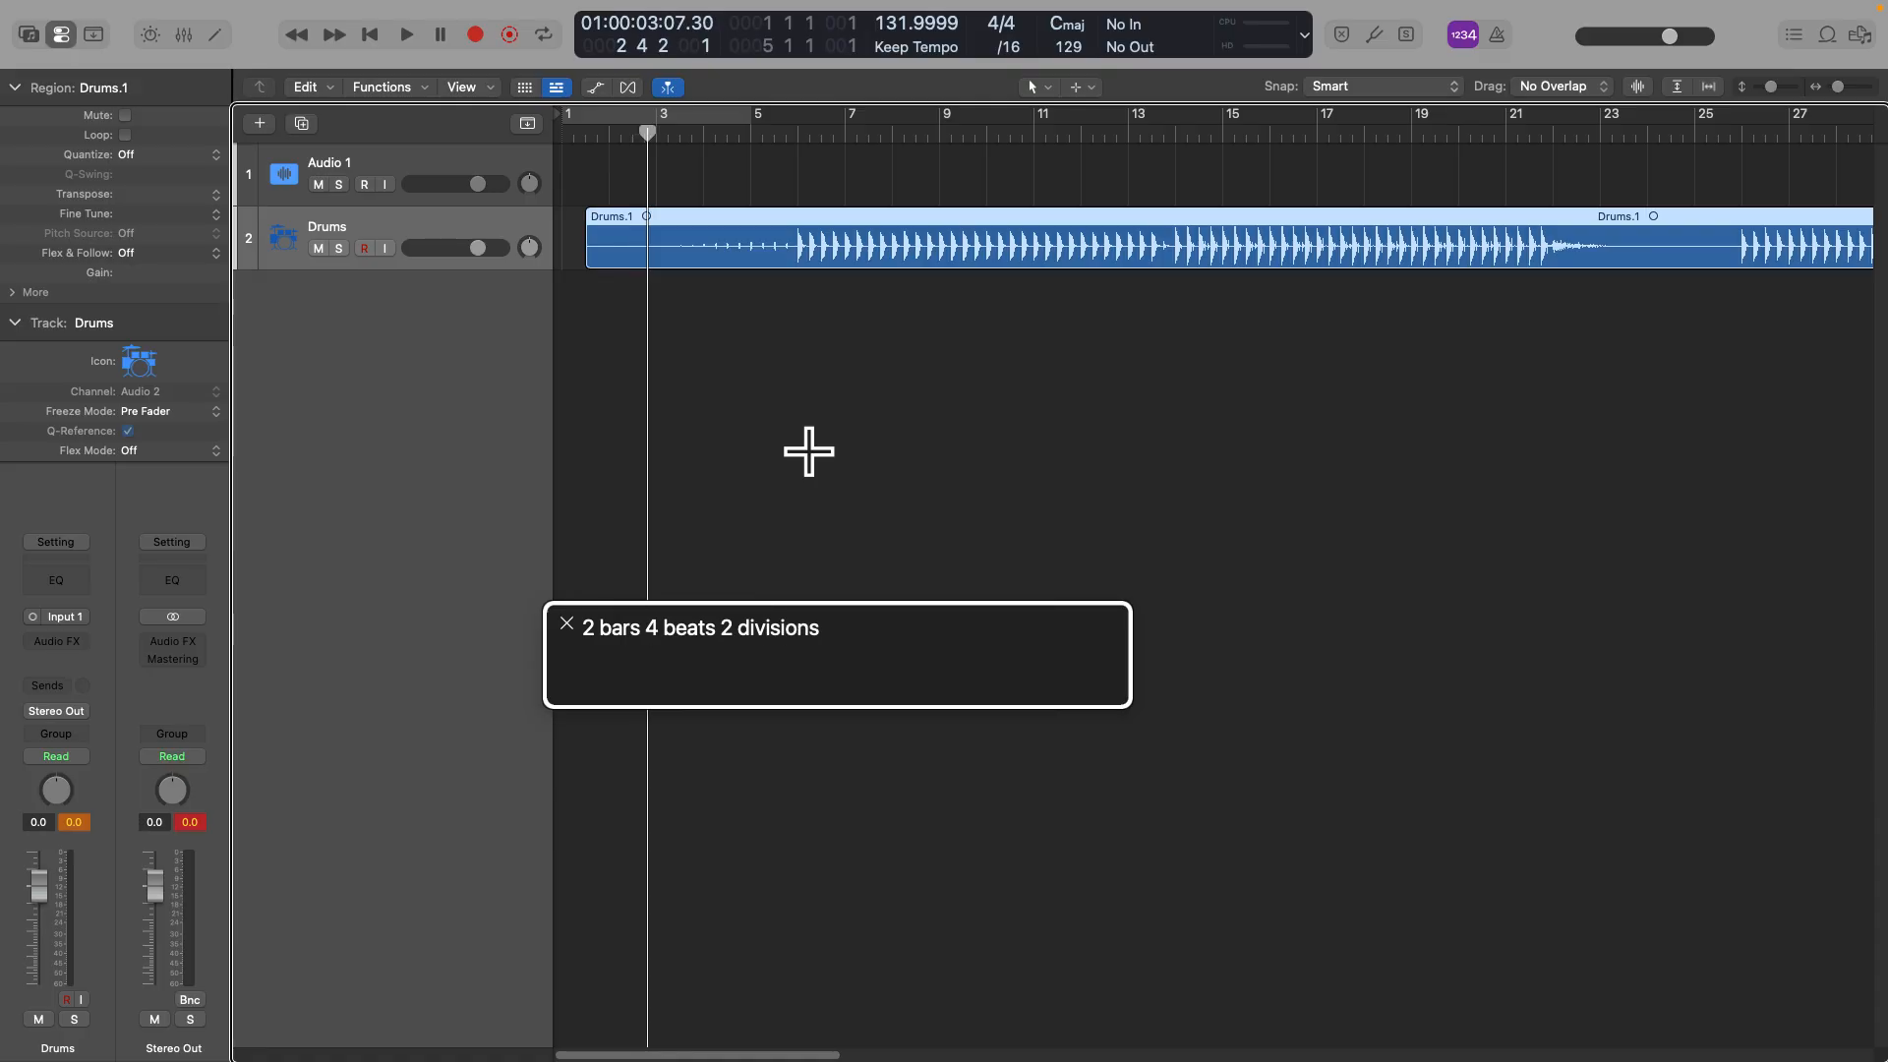
{"action": "key", "text": "ctrl+period"}
{"action": "key", "text": "ctrl+comma"}
{"action": "key", "text": "ctrl+comma"}
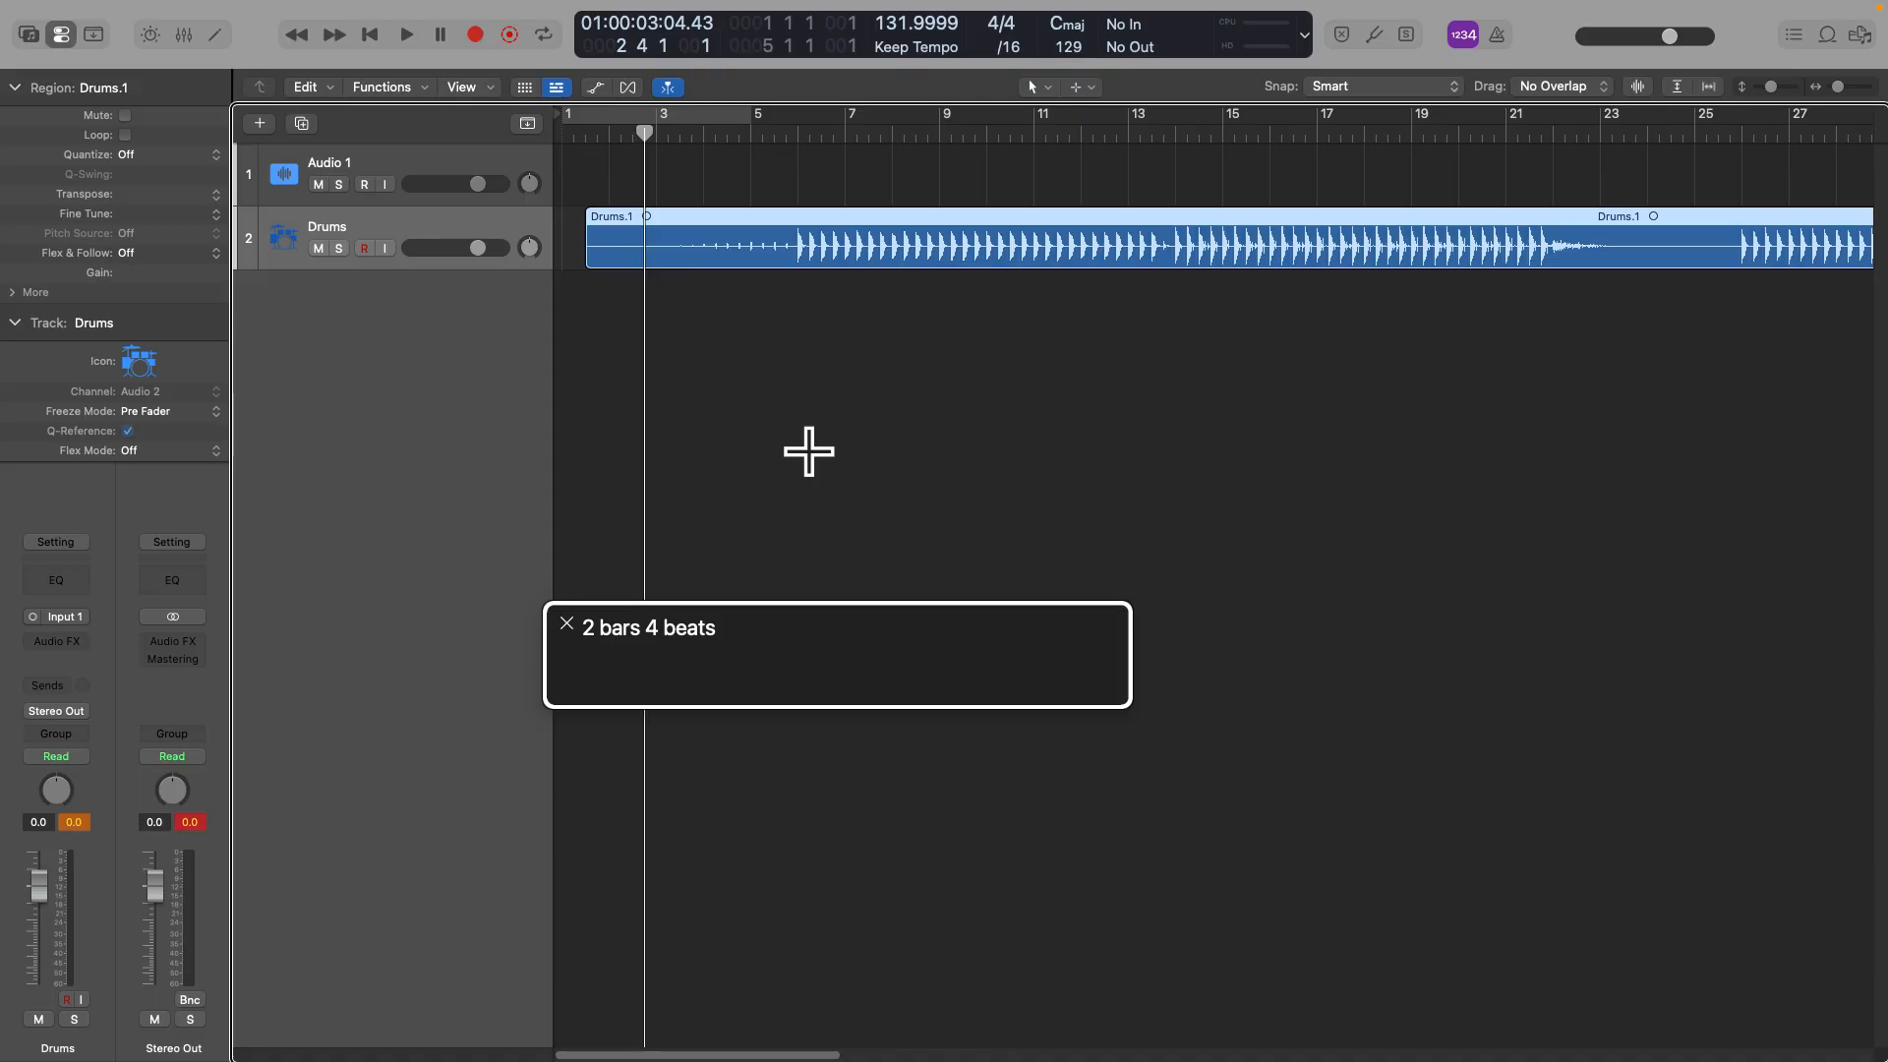
Audition the drum count-in from bar 2 beat 4 and from one division earlier, returning the playhead to bar 2 beat 4
{"action": "key", "text": "space"}
{"action": "key", "text": "space"}
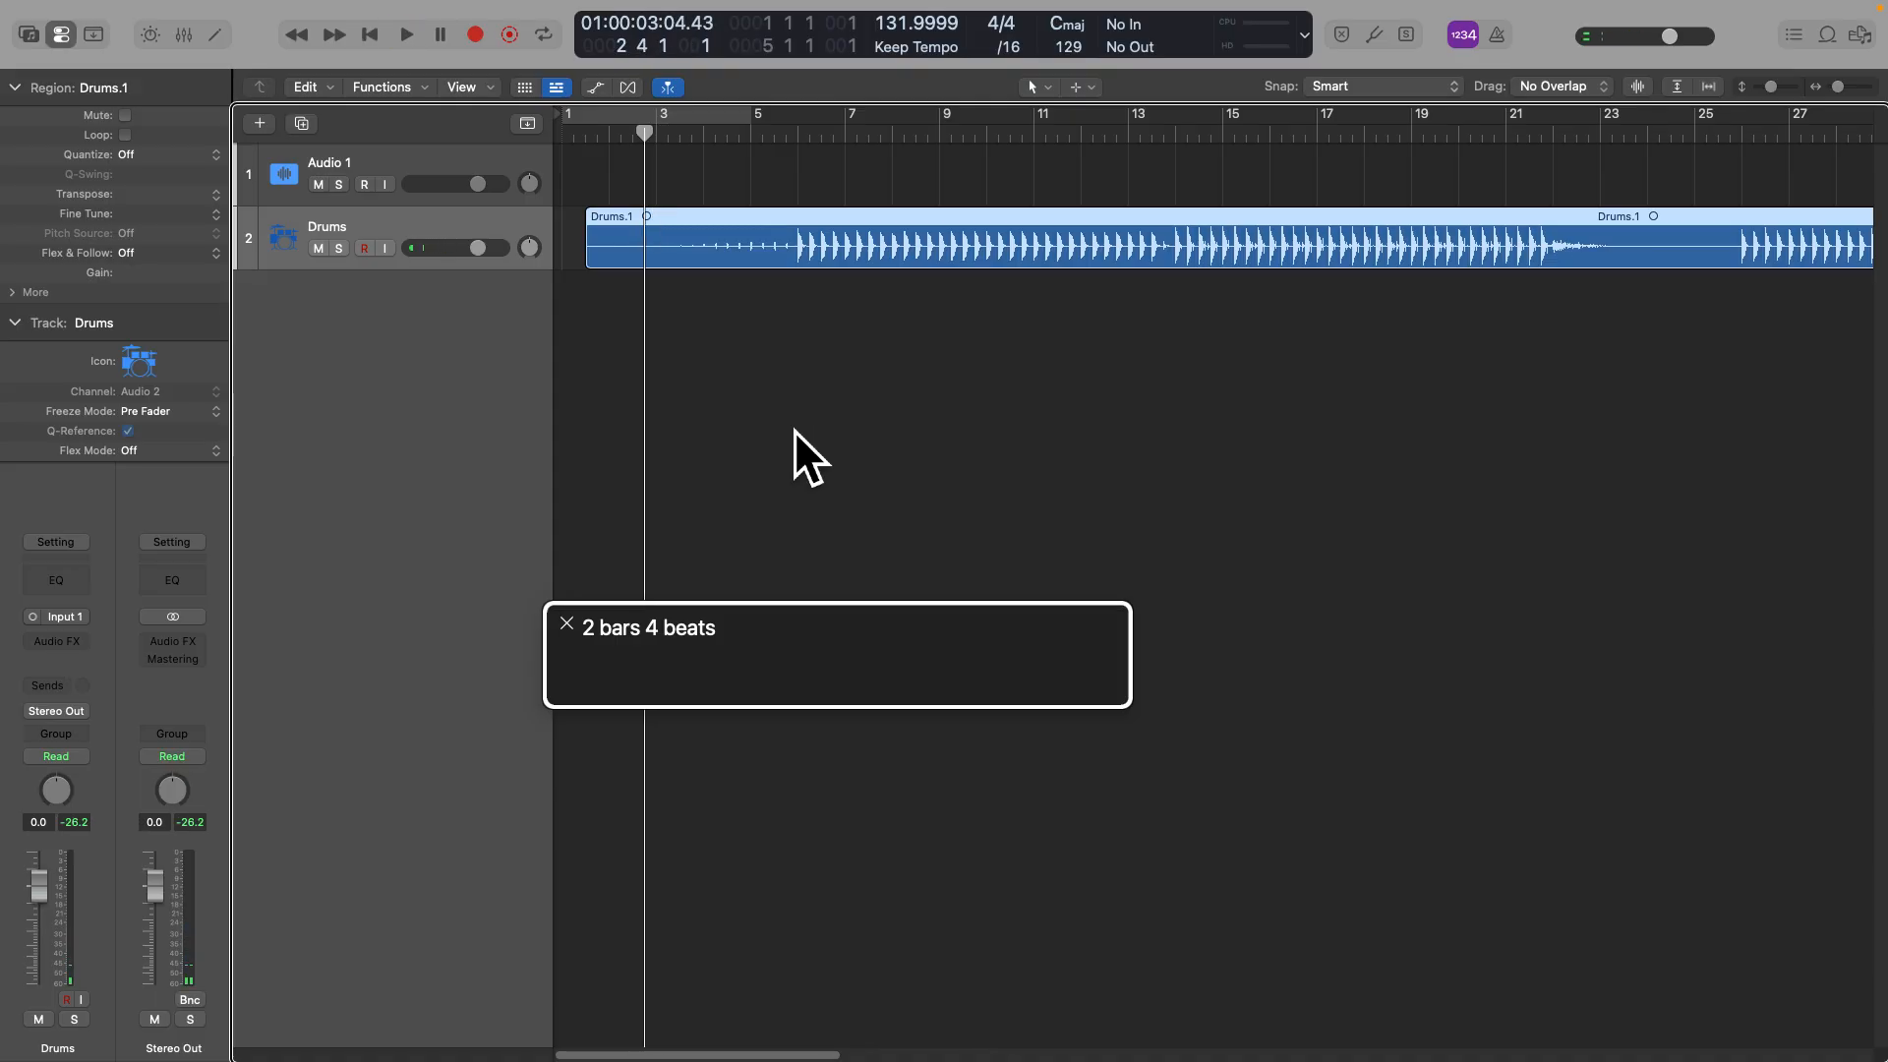
{"action": "key", "text": "ctrl+comma"}
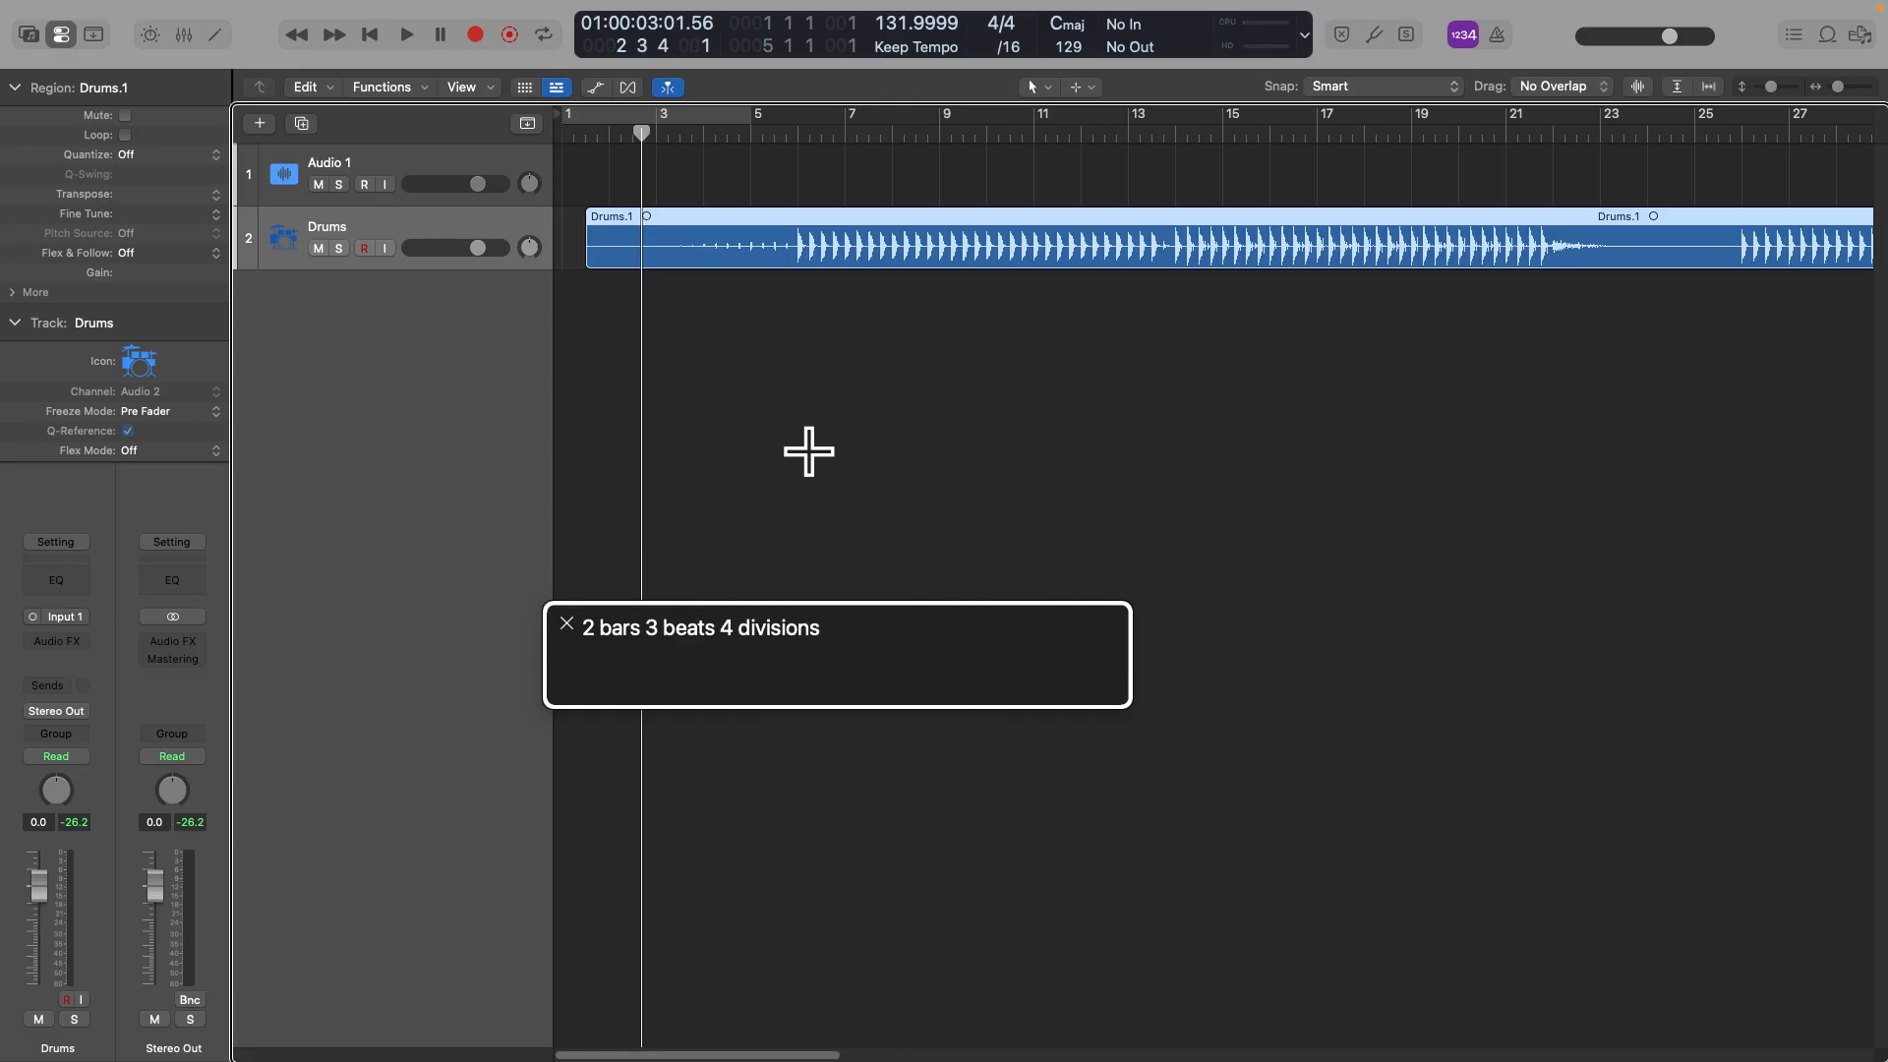
{"action": "key", "text": "space"}
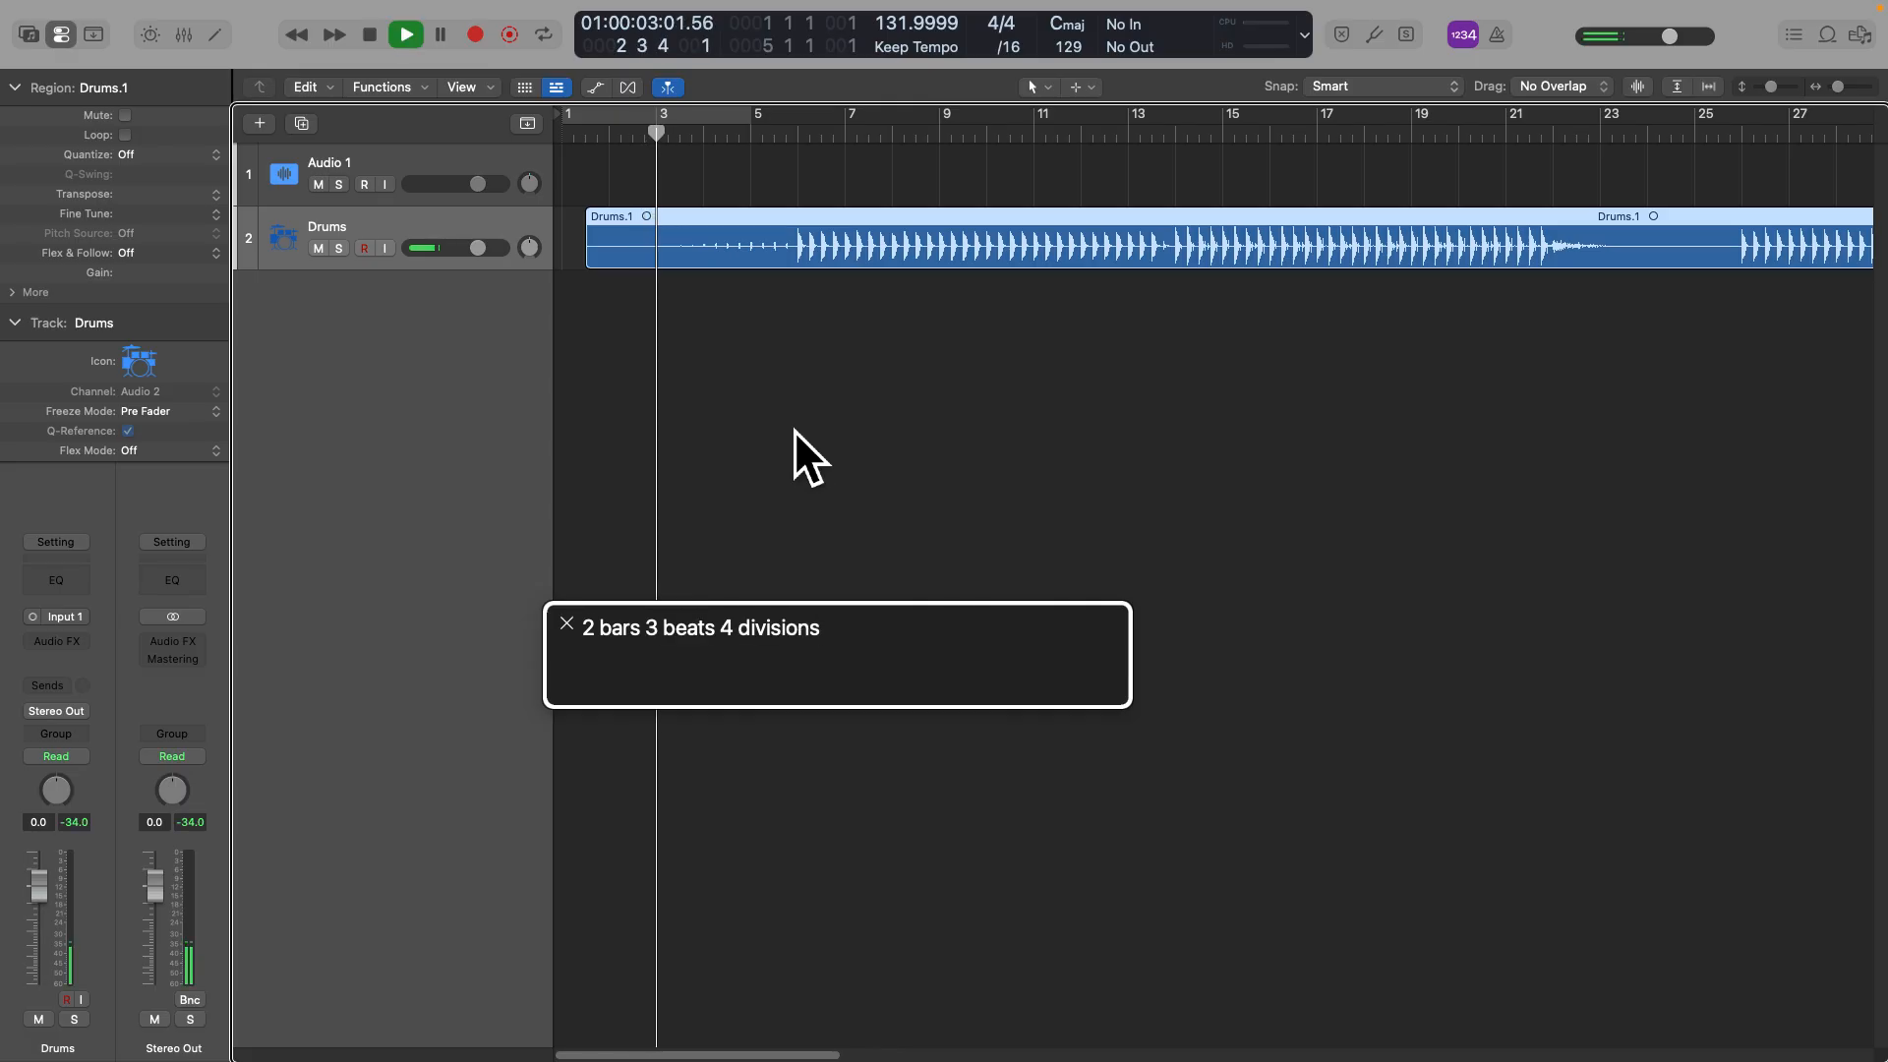
{"action": "key", "text": "space"}
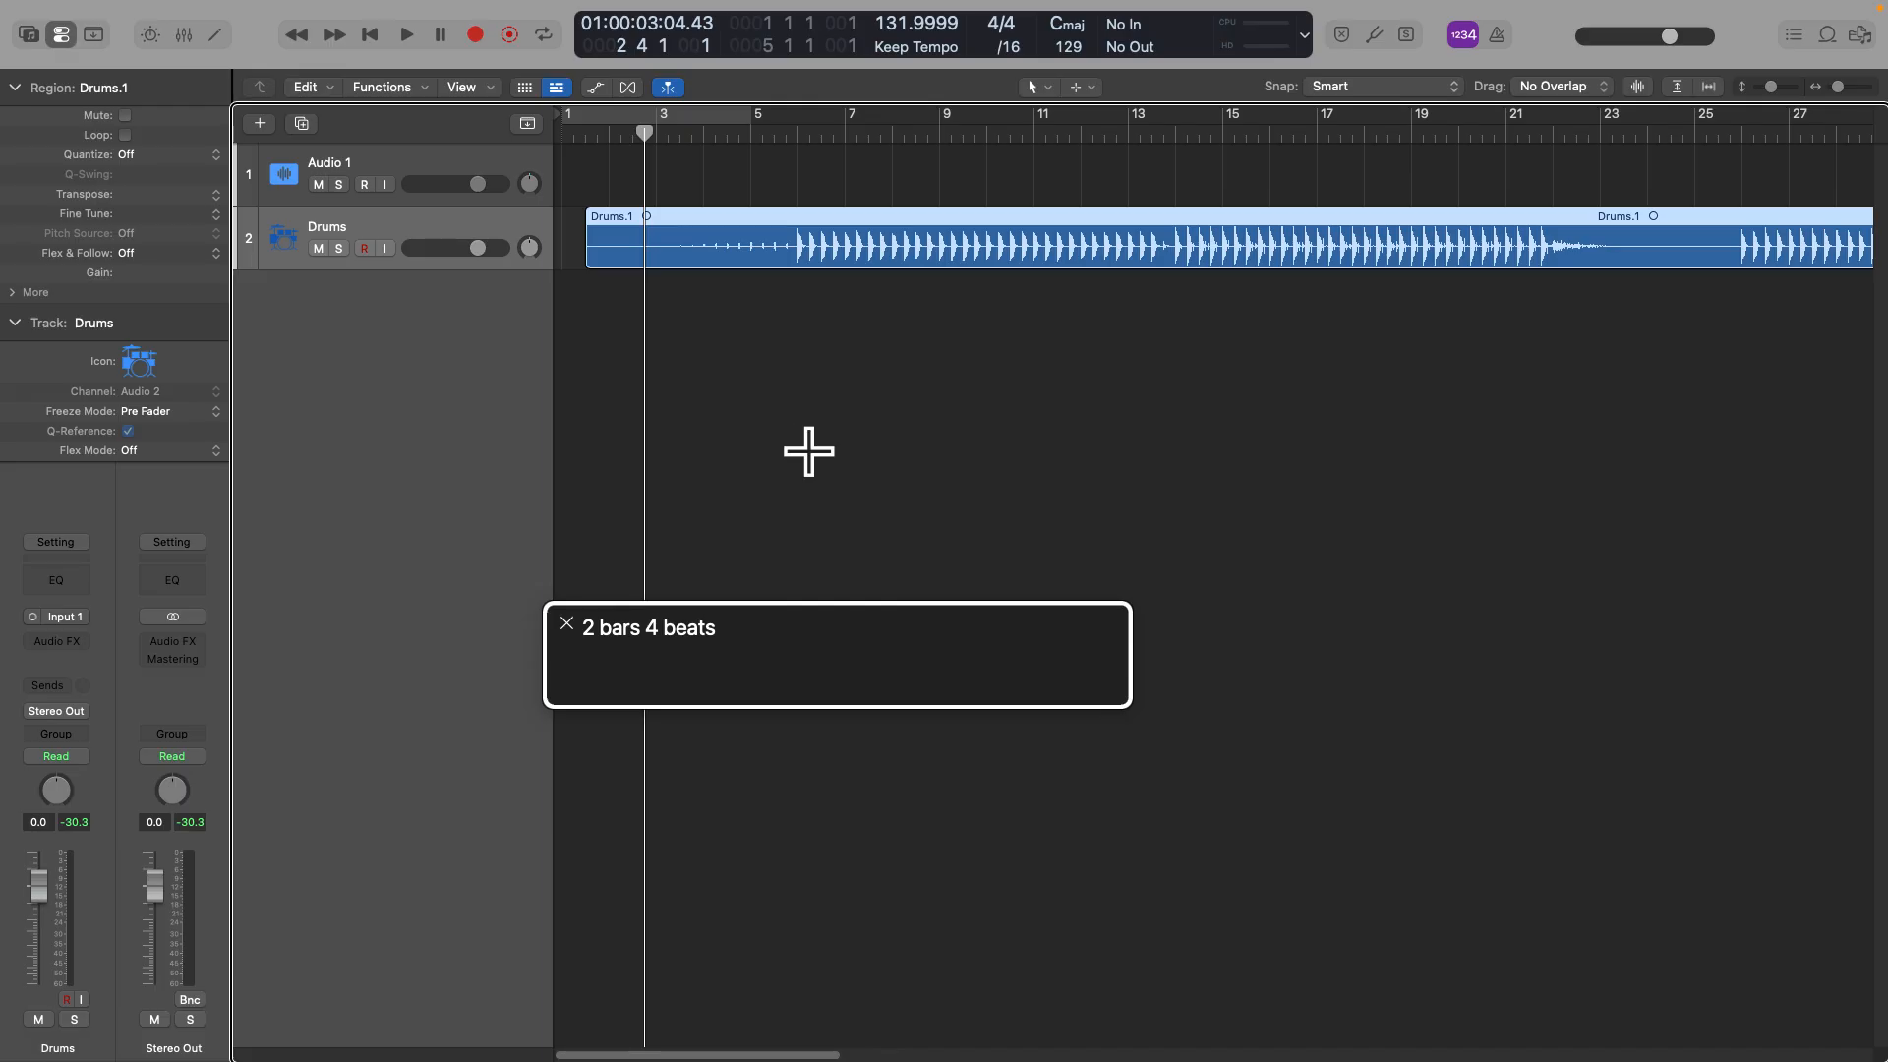
{"action": "key", "text": "ctrl+super+period"}
{"action": "key", "text": "ctrl+super+comma"}
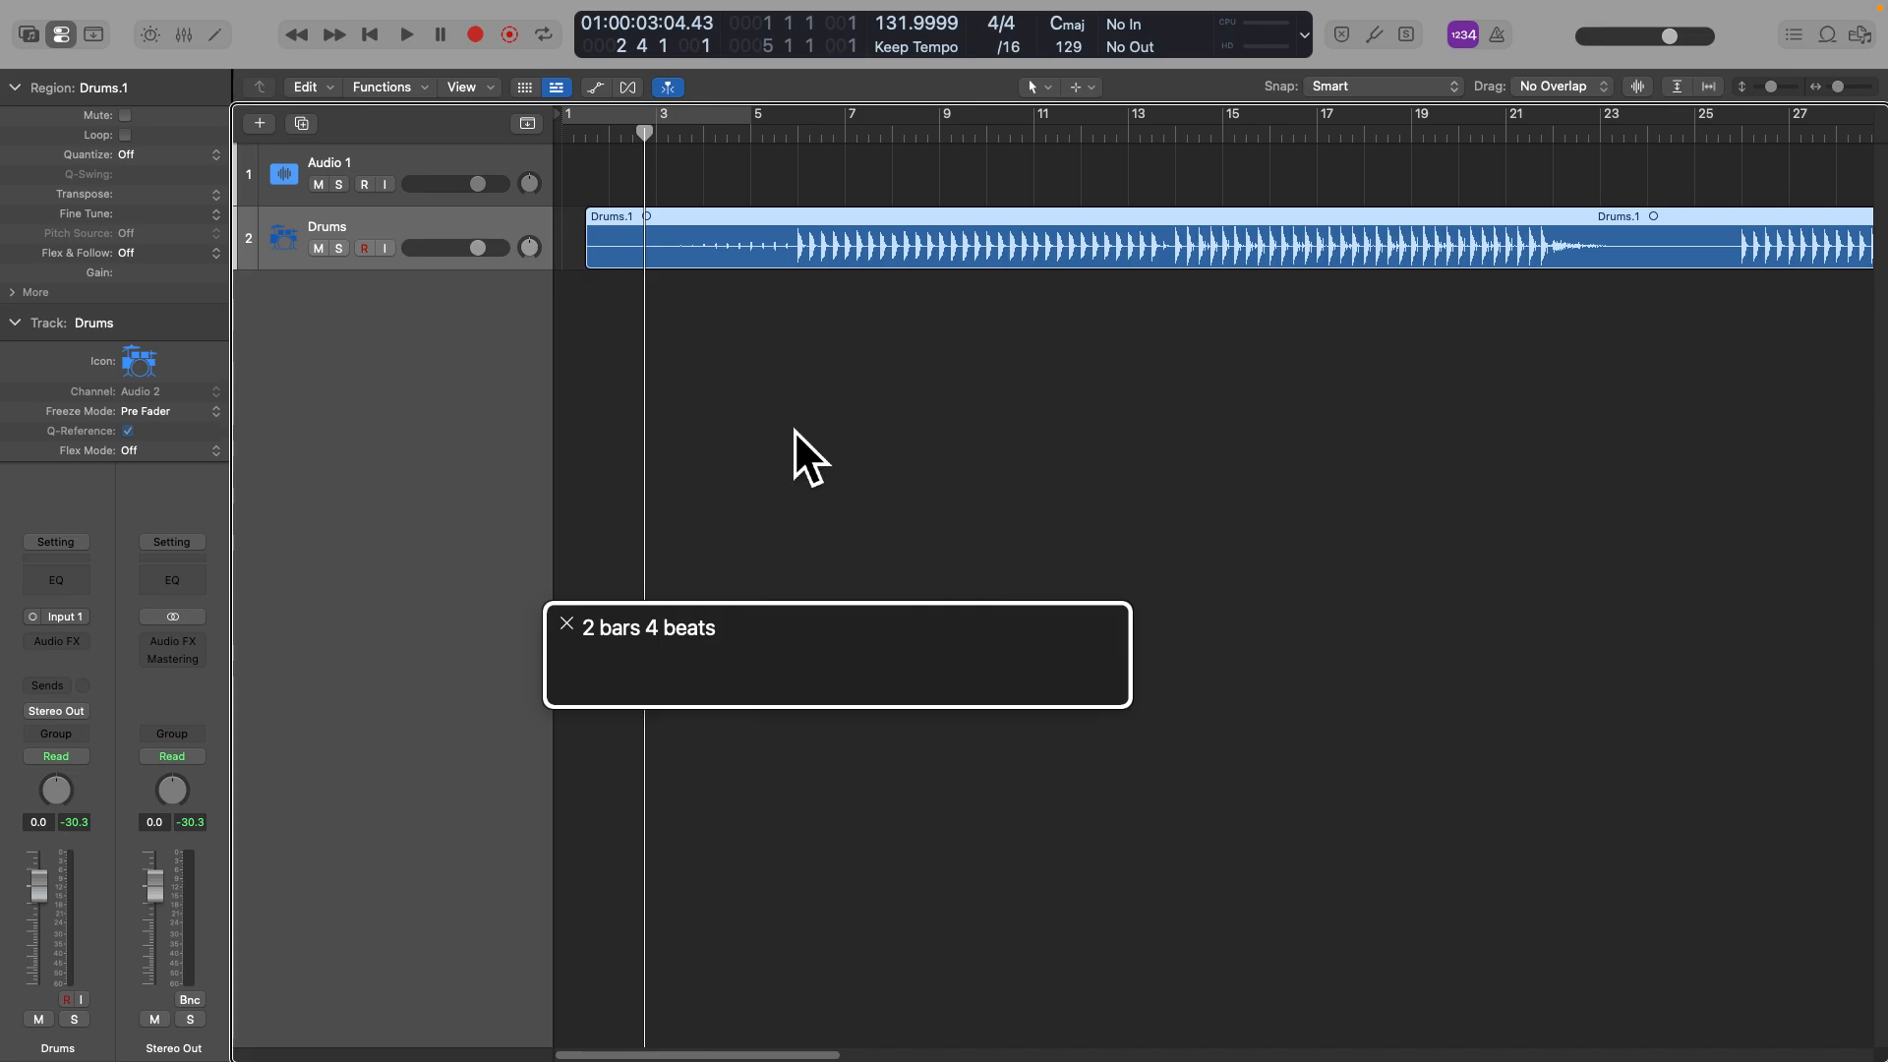
Explore the trimming shortcuts in VoiceOver keyboard help, and exit the help
{"action": "key", "text": "ctrl+alt+k"}
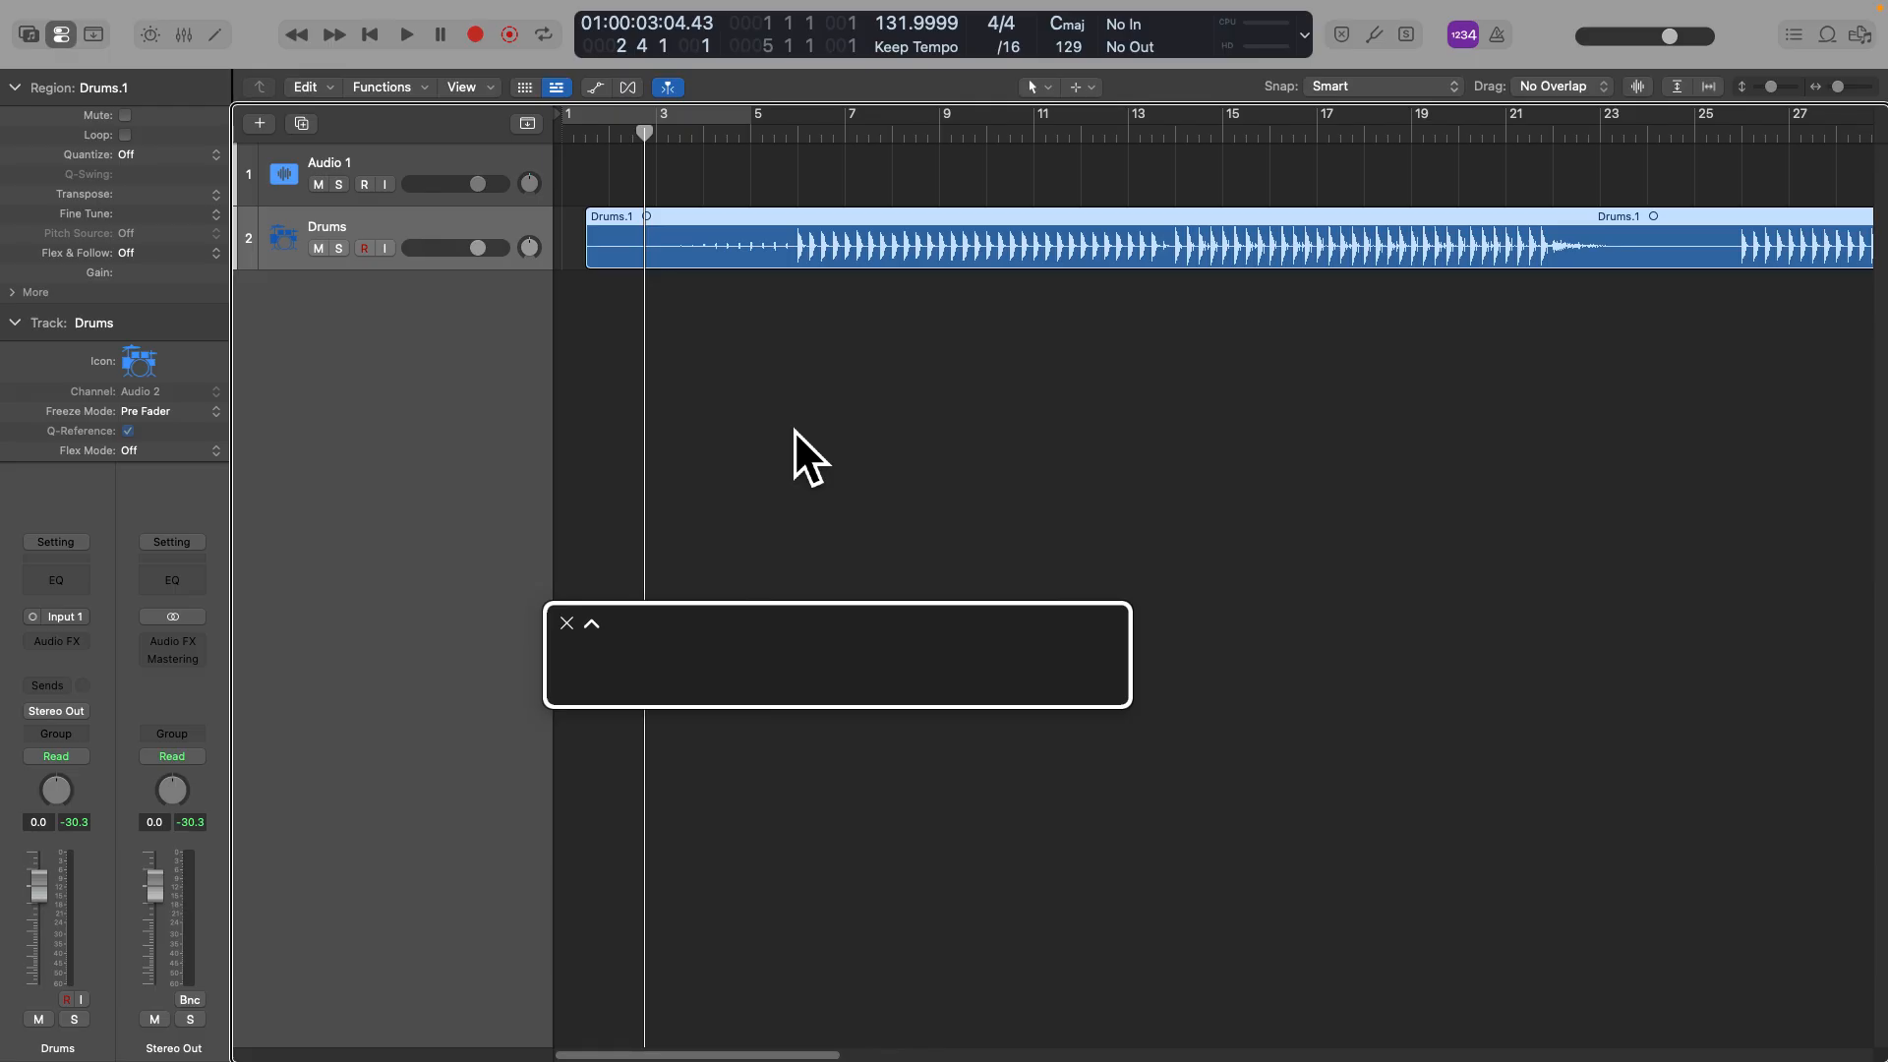
{"action": "key", "text": "bracketleft"}
{"action": "key", "text": "p"}
{"action": "key", "text": "bracketleft"}
{"action": "key", "text": "bracketright"}
{"action": "key", "text": "alt"}
{"action": "key", "text": "ctrl"}
{"action": "key", "text": "ctrl+alt+k"}
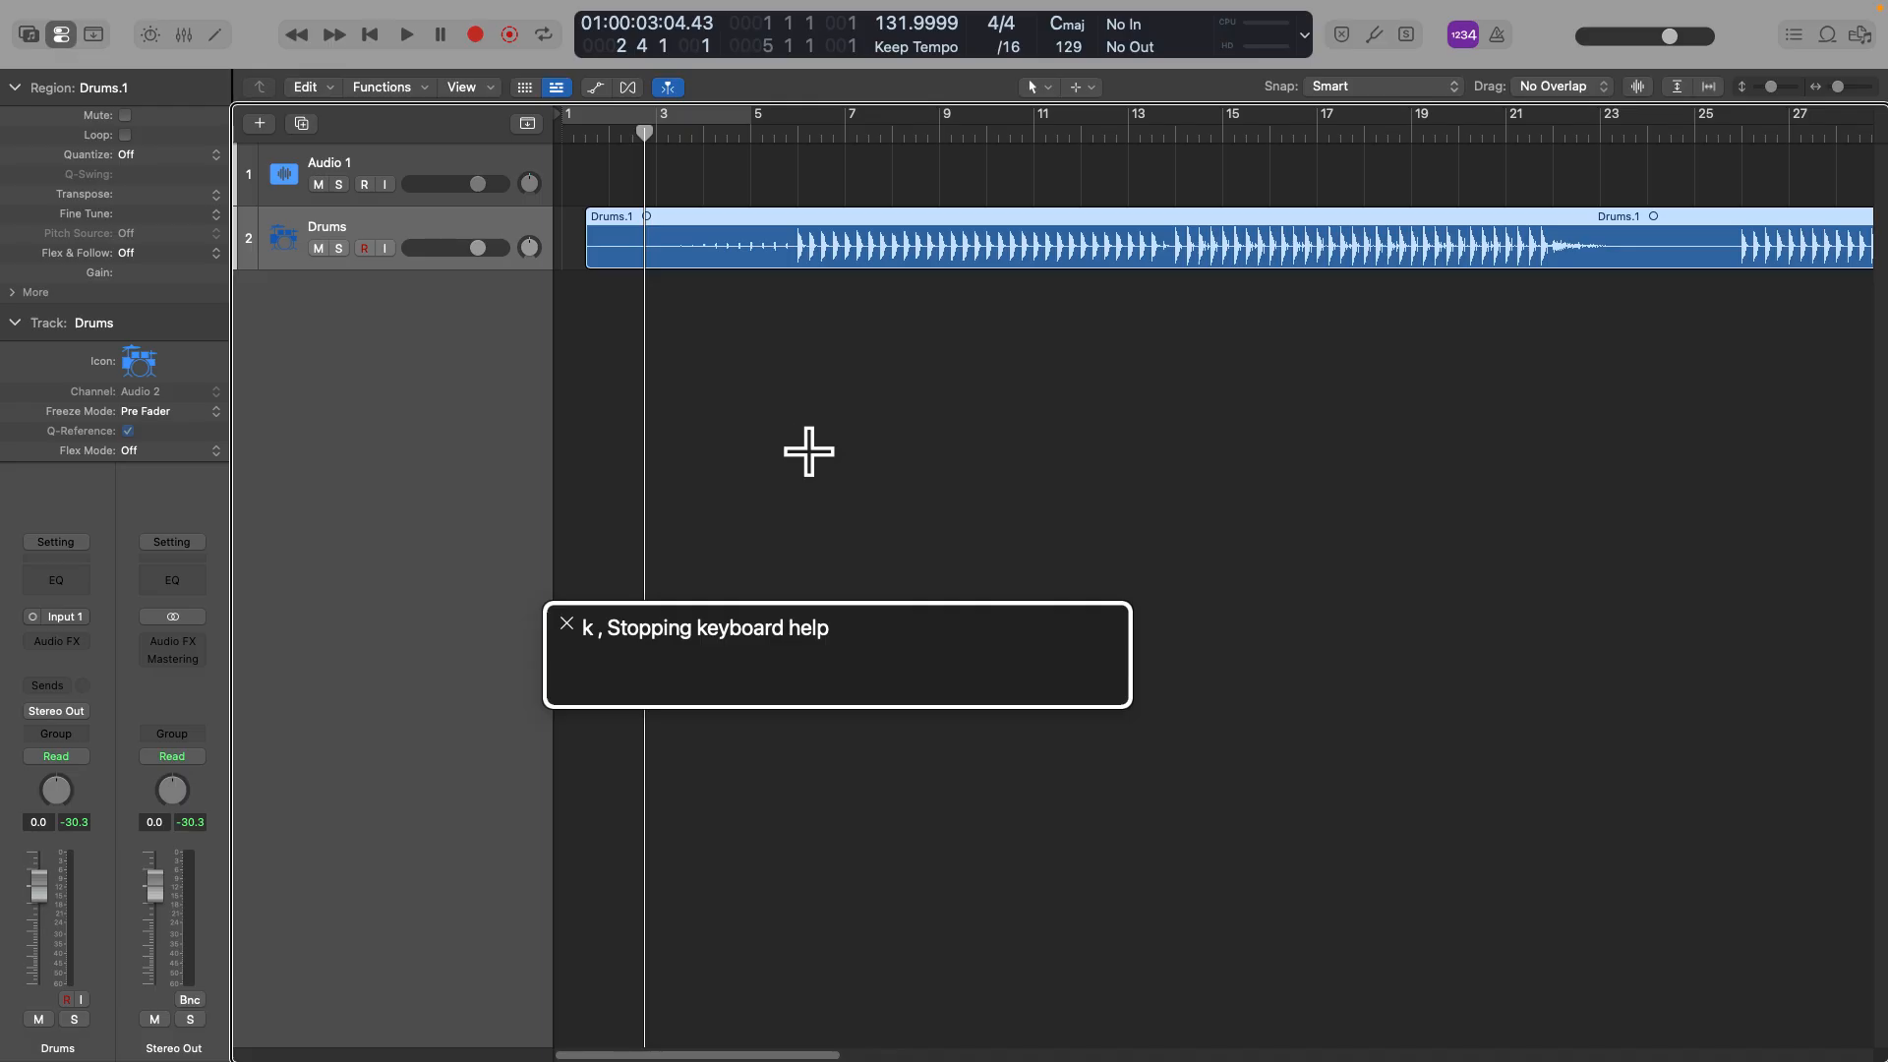
Trim the Drums region's start to the playhead at bar 2 beat 4, and check the region's end and start
{"action": "key", "text": "alt+bracketleft"}
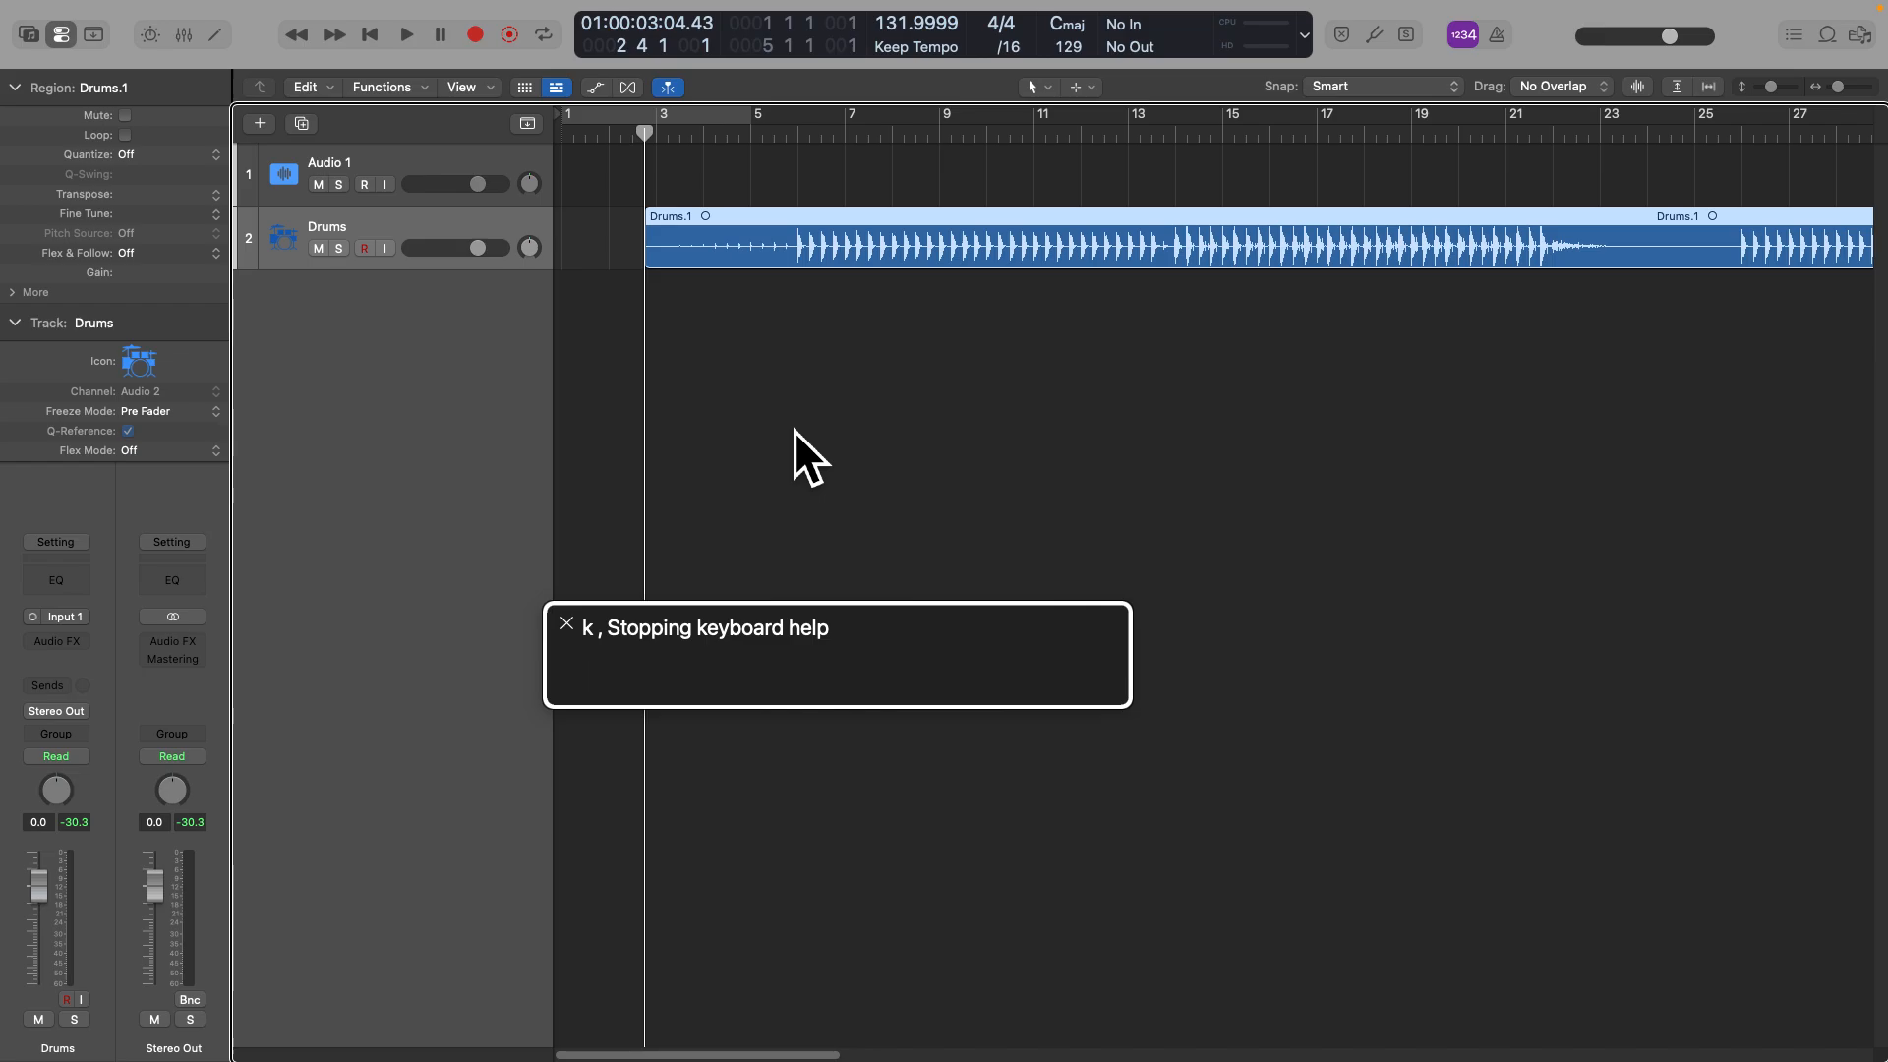
{"action": "key", "text": "End"}
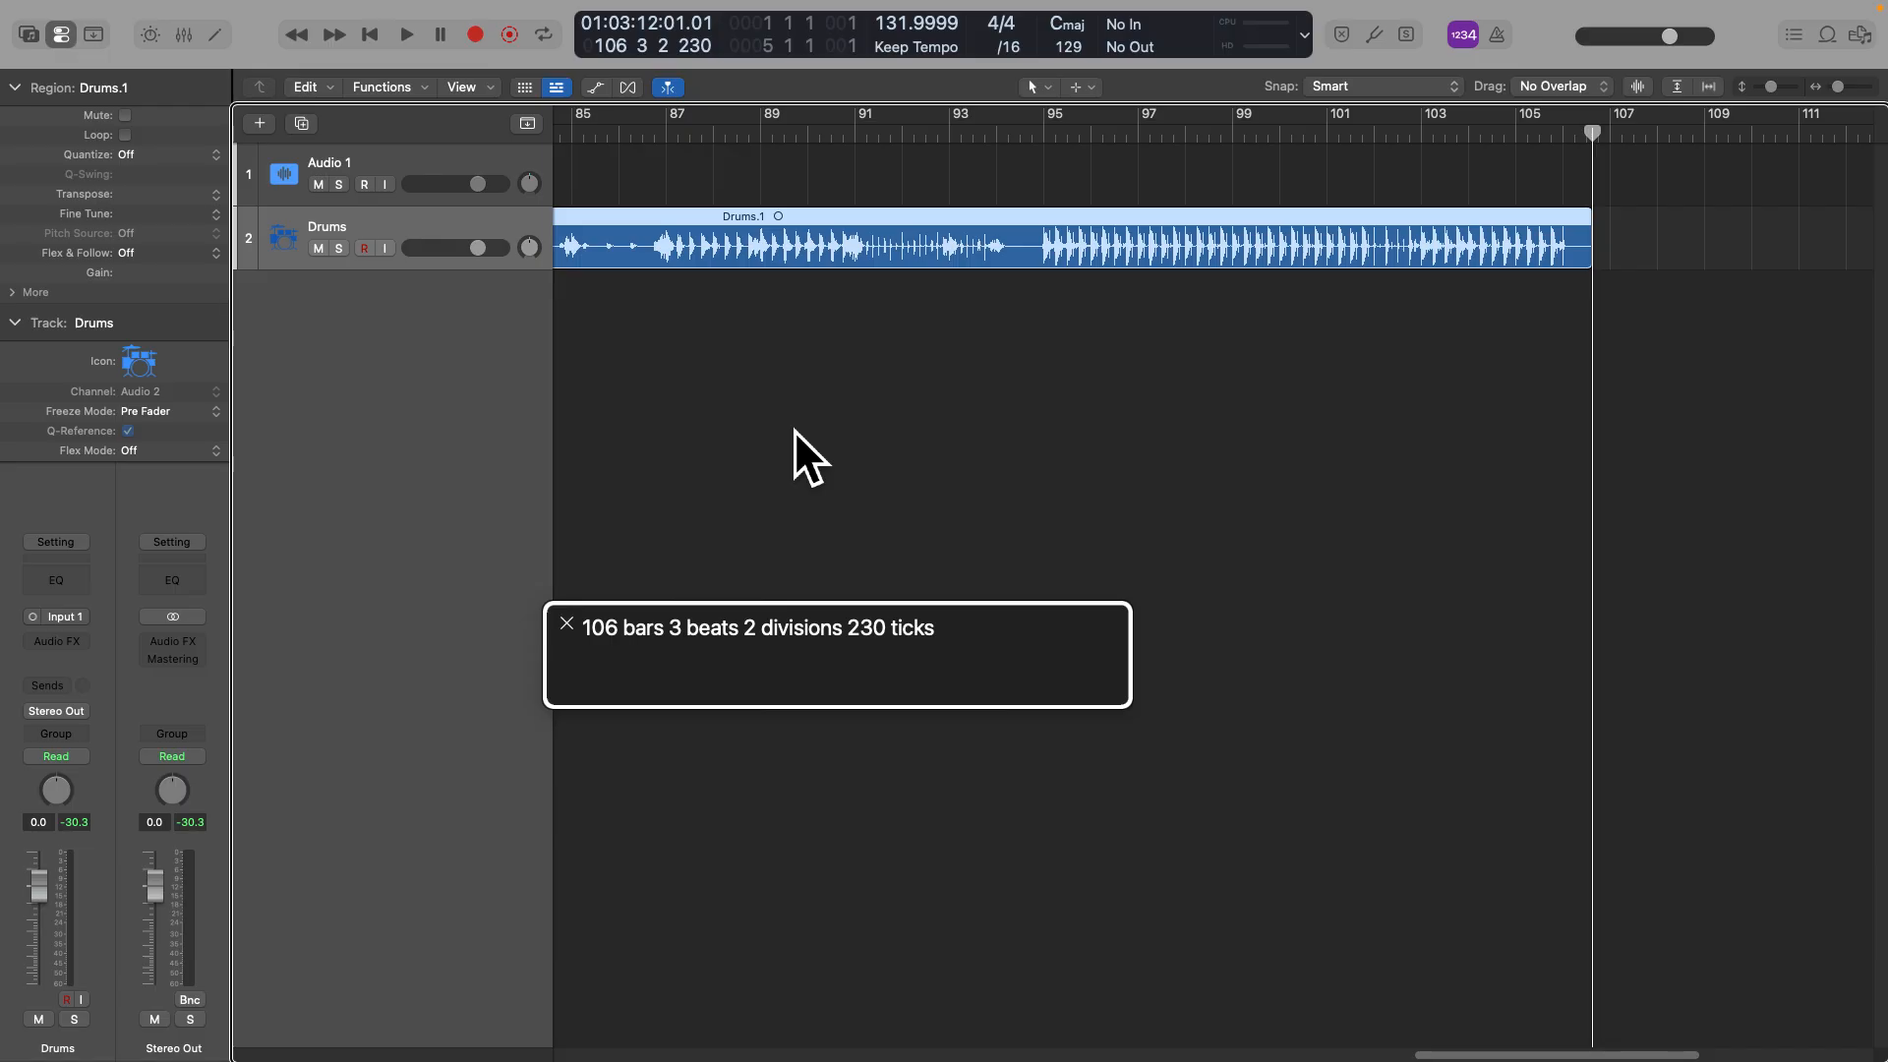
{"action": "key", "text": "ctrl+Return"}
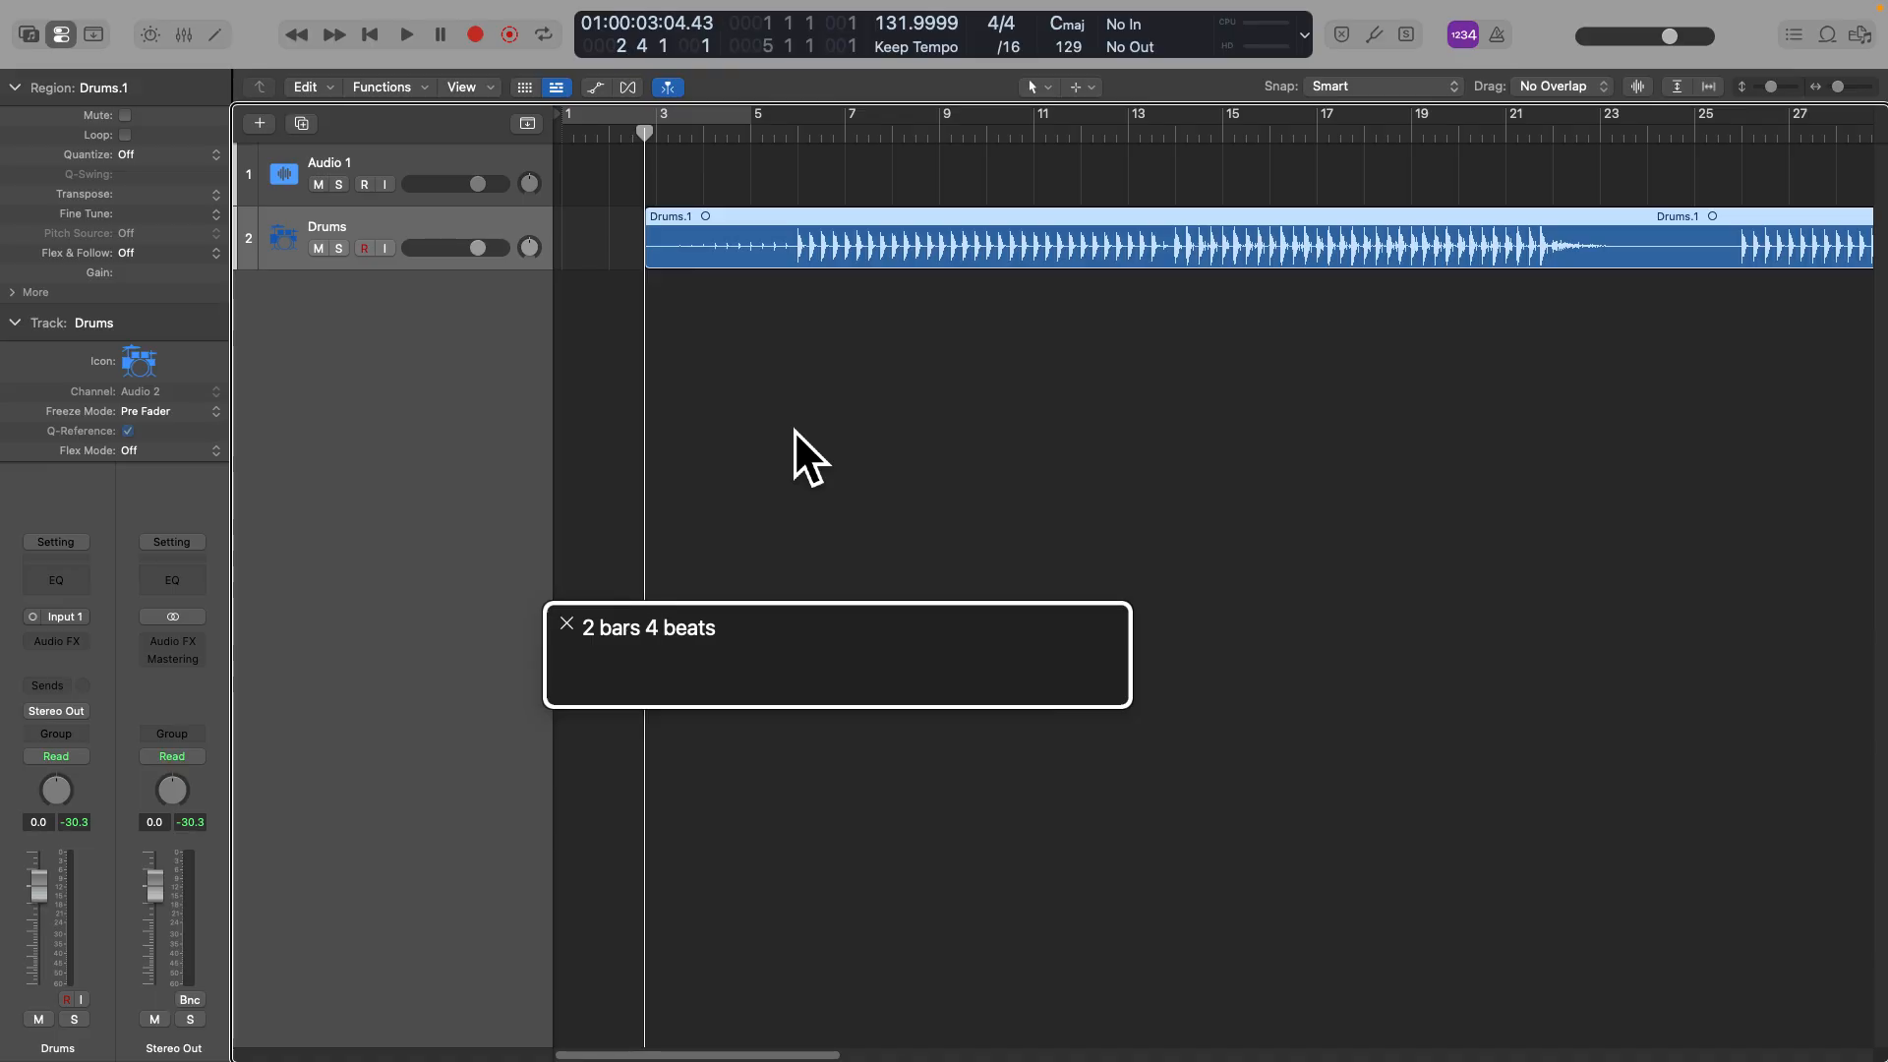
Audition the count-in, place the playhead at bar 6, and trim the Drums region's start to it
{"action": "key", "text": "space"}
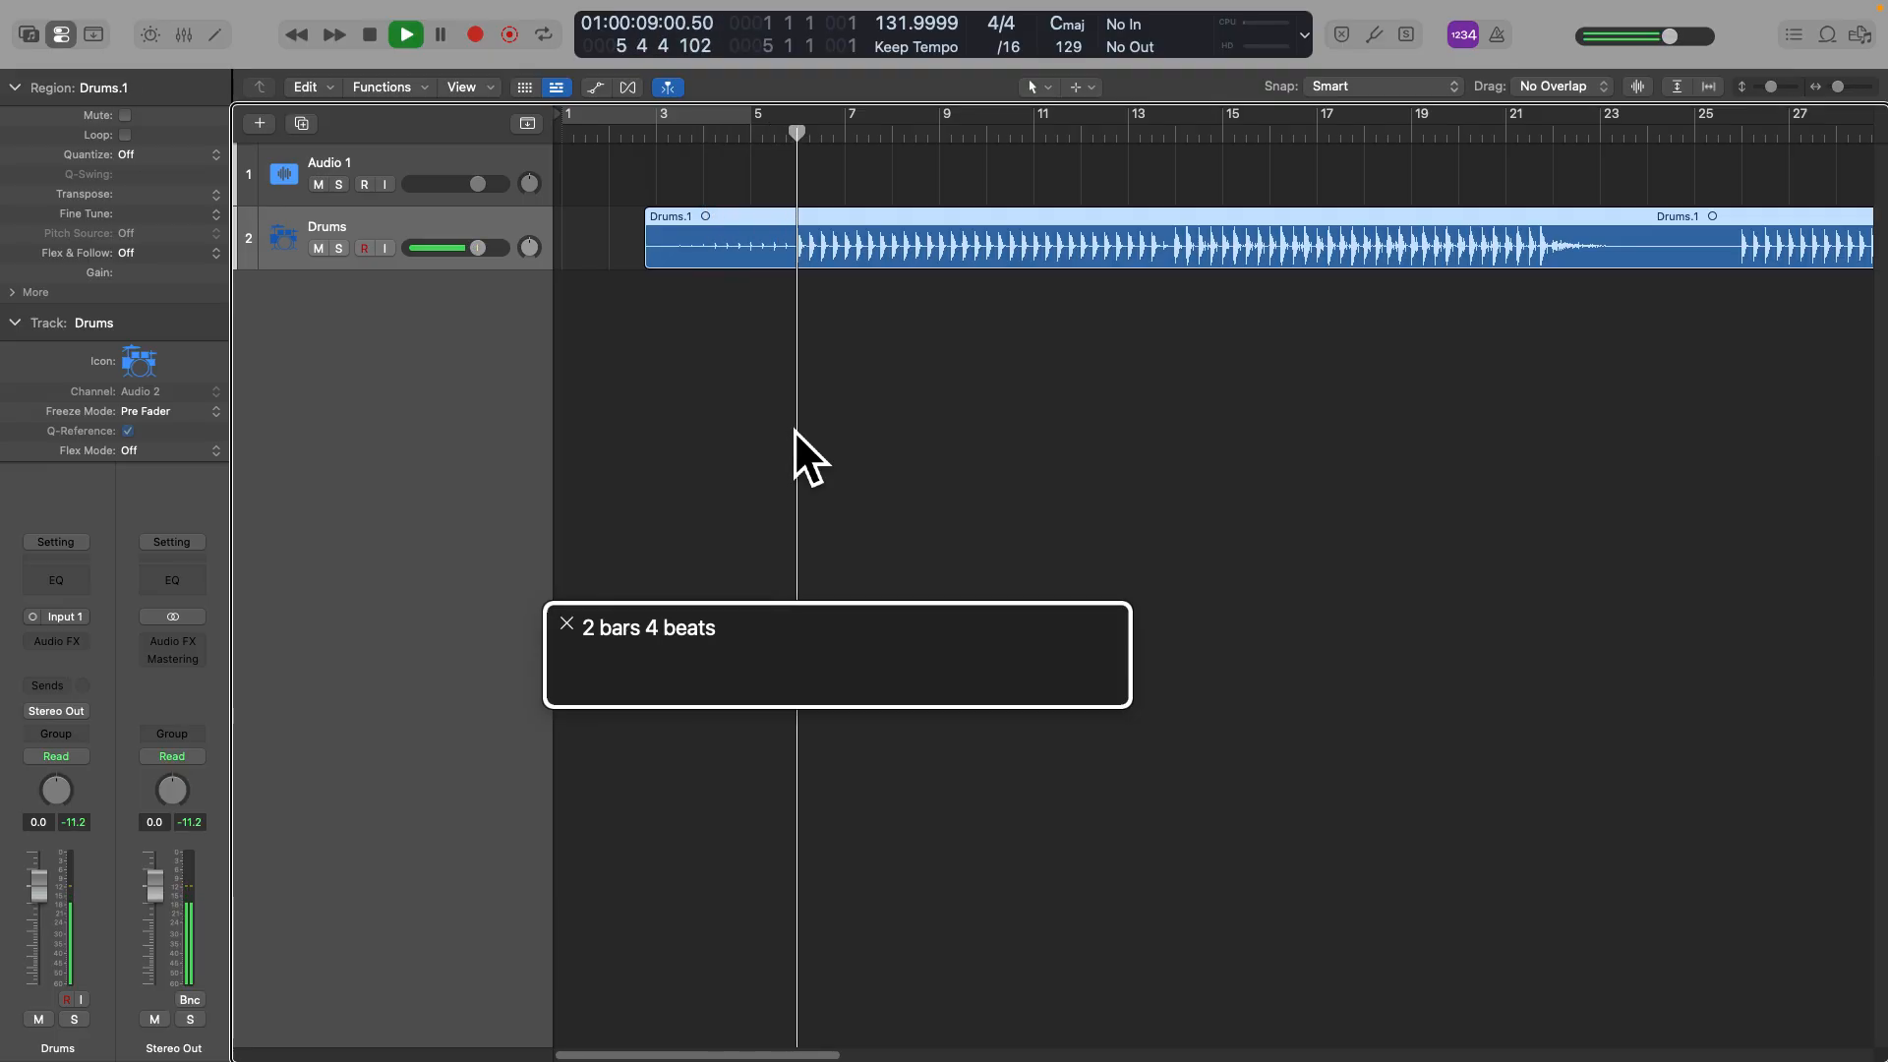
{"action": "key", "text": "space"}
{"action": "key", "text": "period"}
{"action": "key", "text": "comma"}
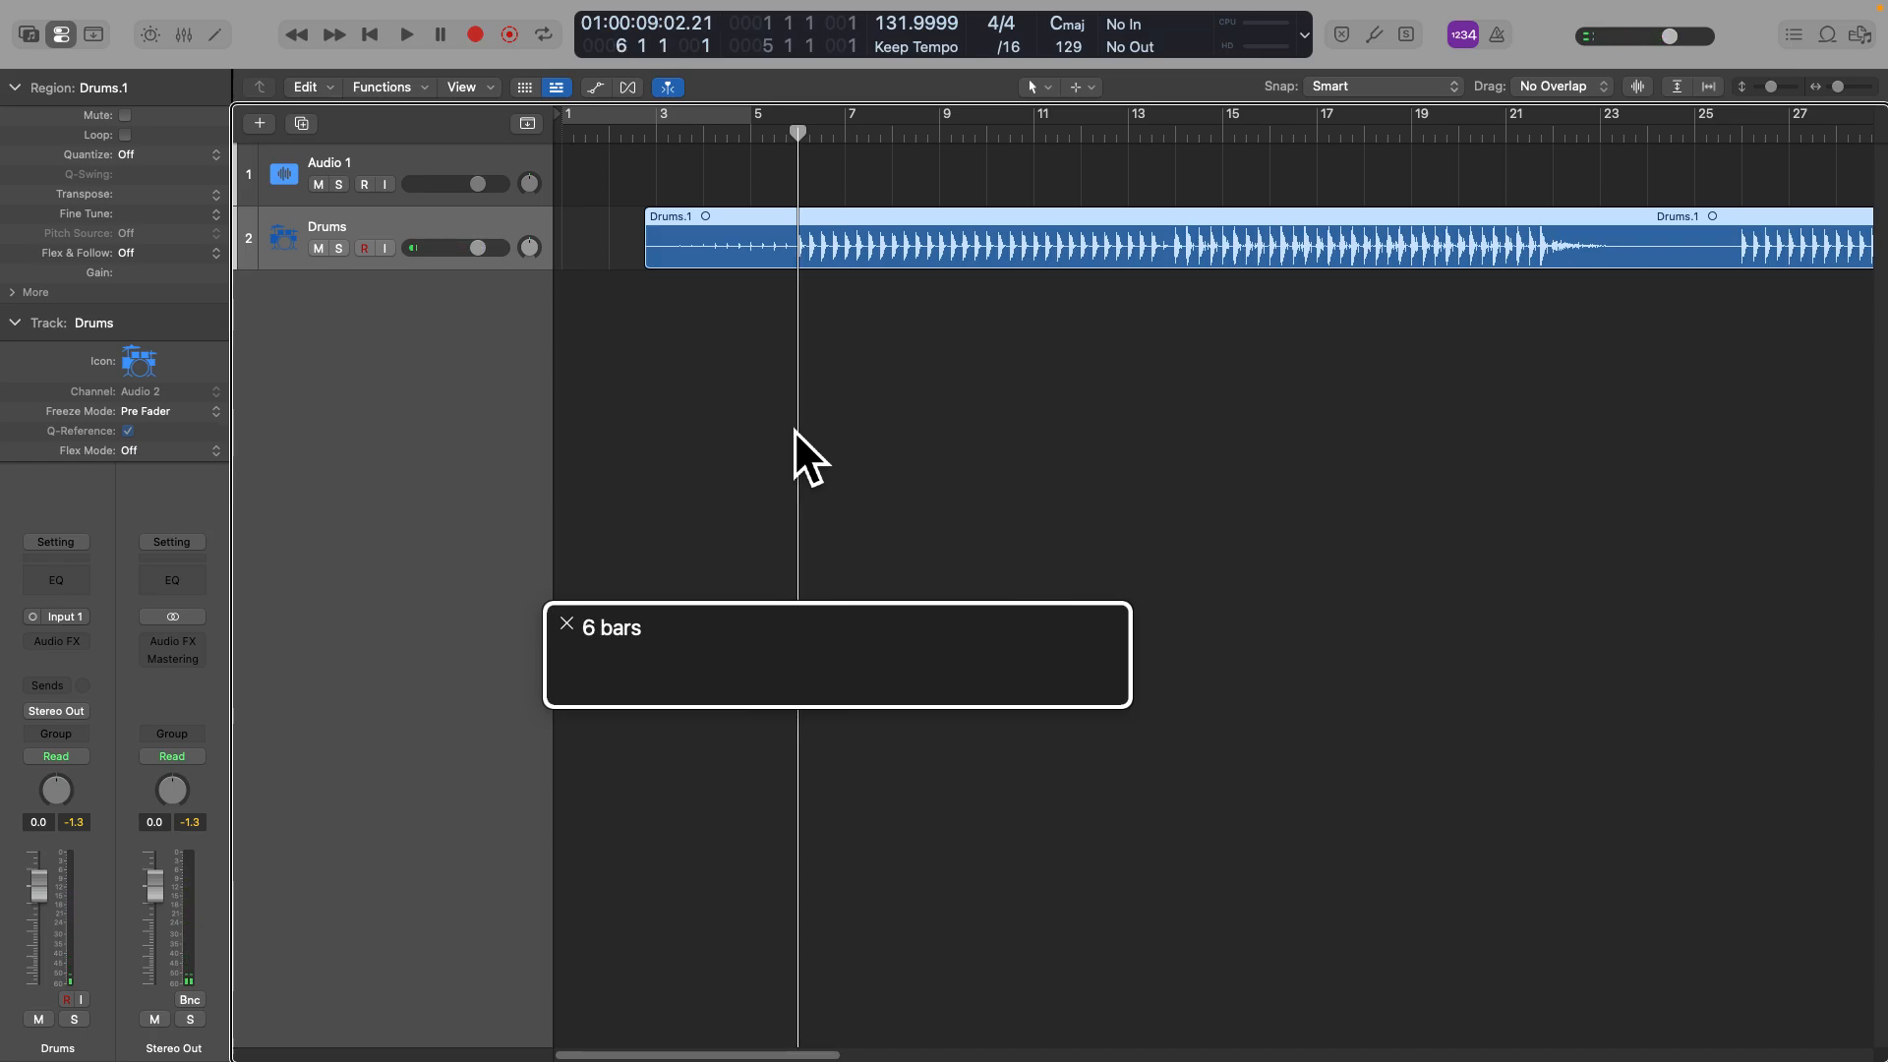
{"action": "key", "text": "space"}
{"action": "key", "text": "space"}
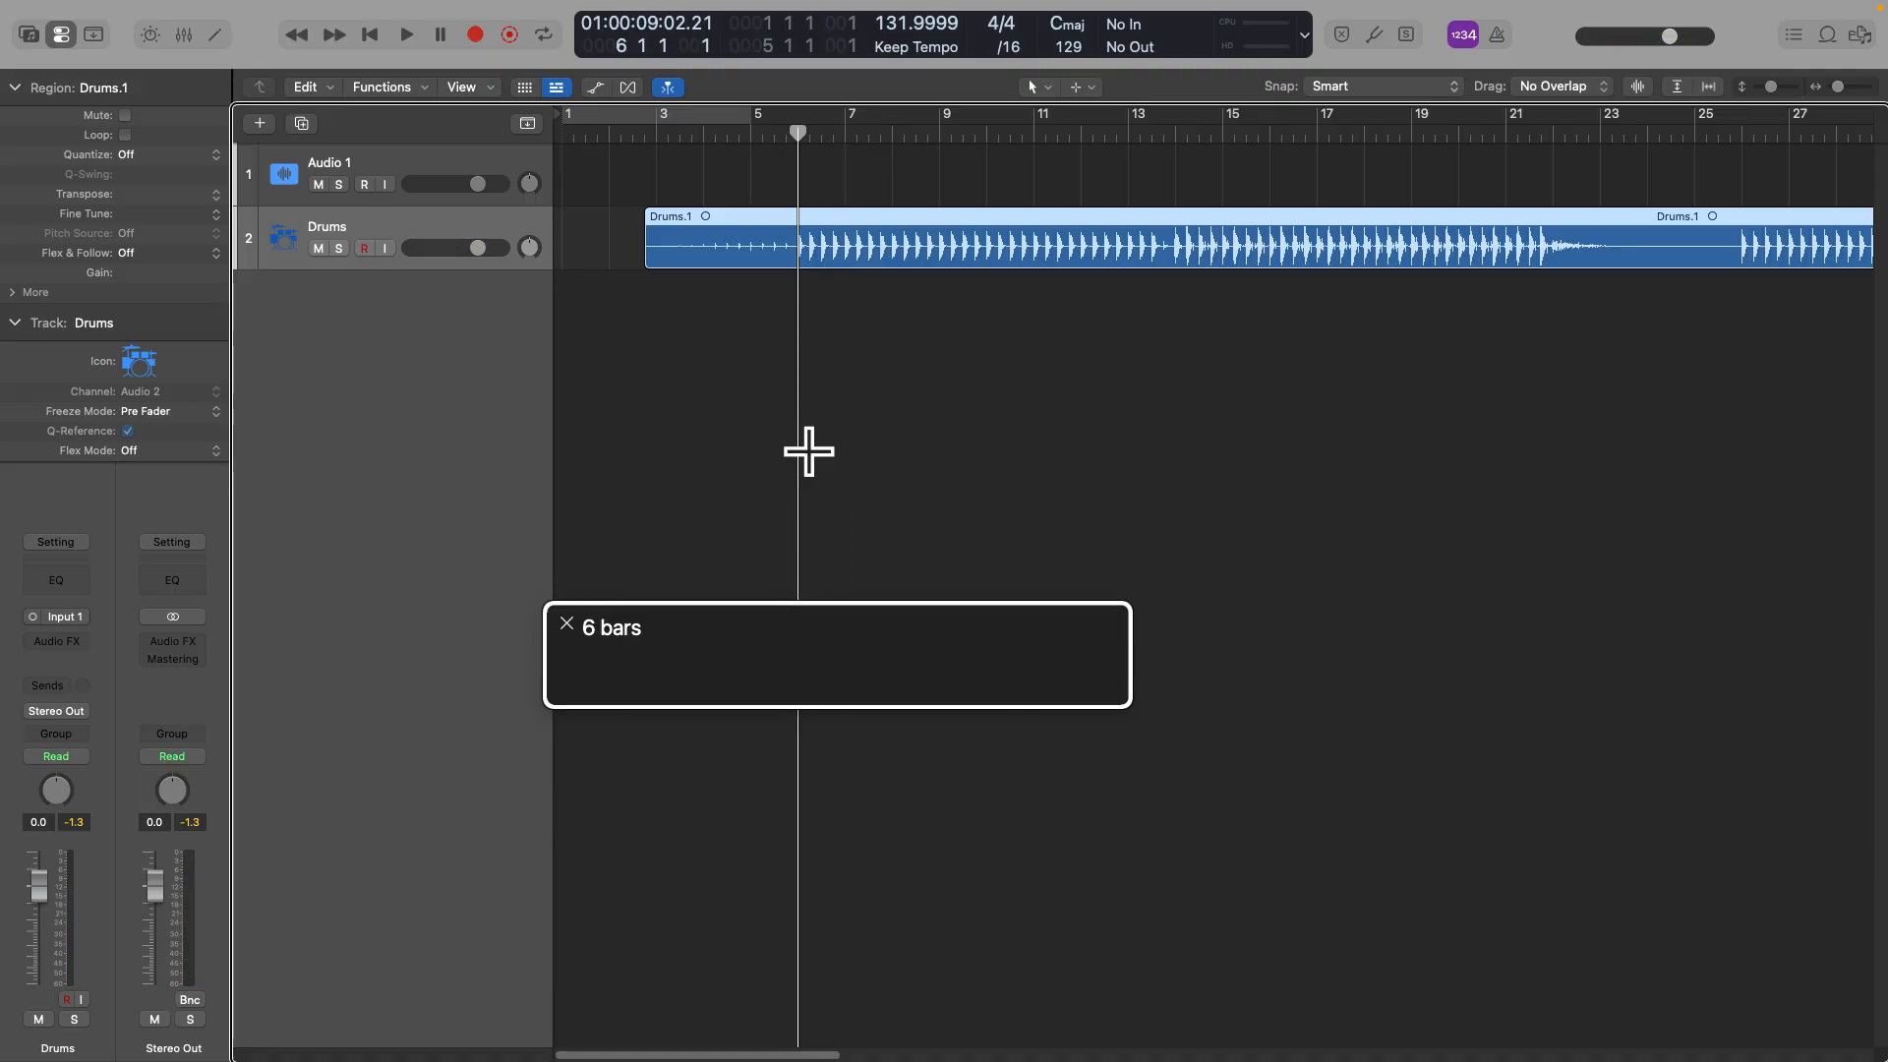
{"action": "key", "text": "alt+bracketleft"}
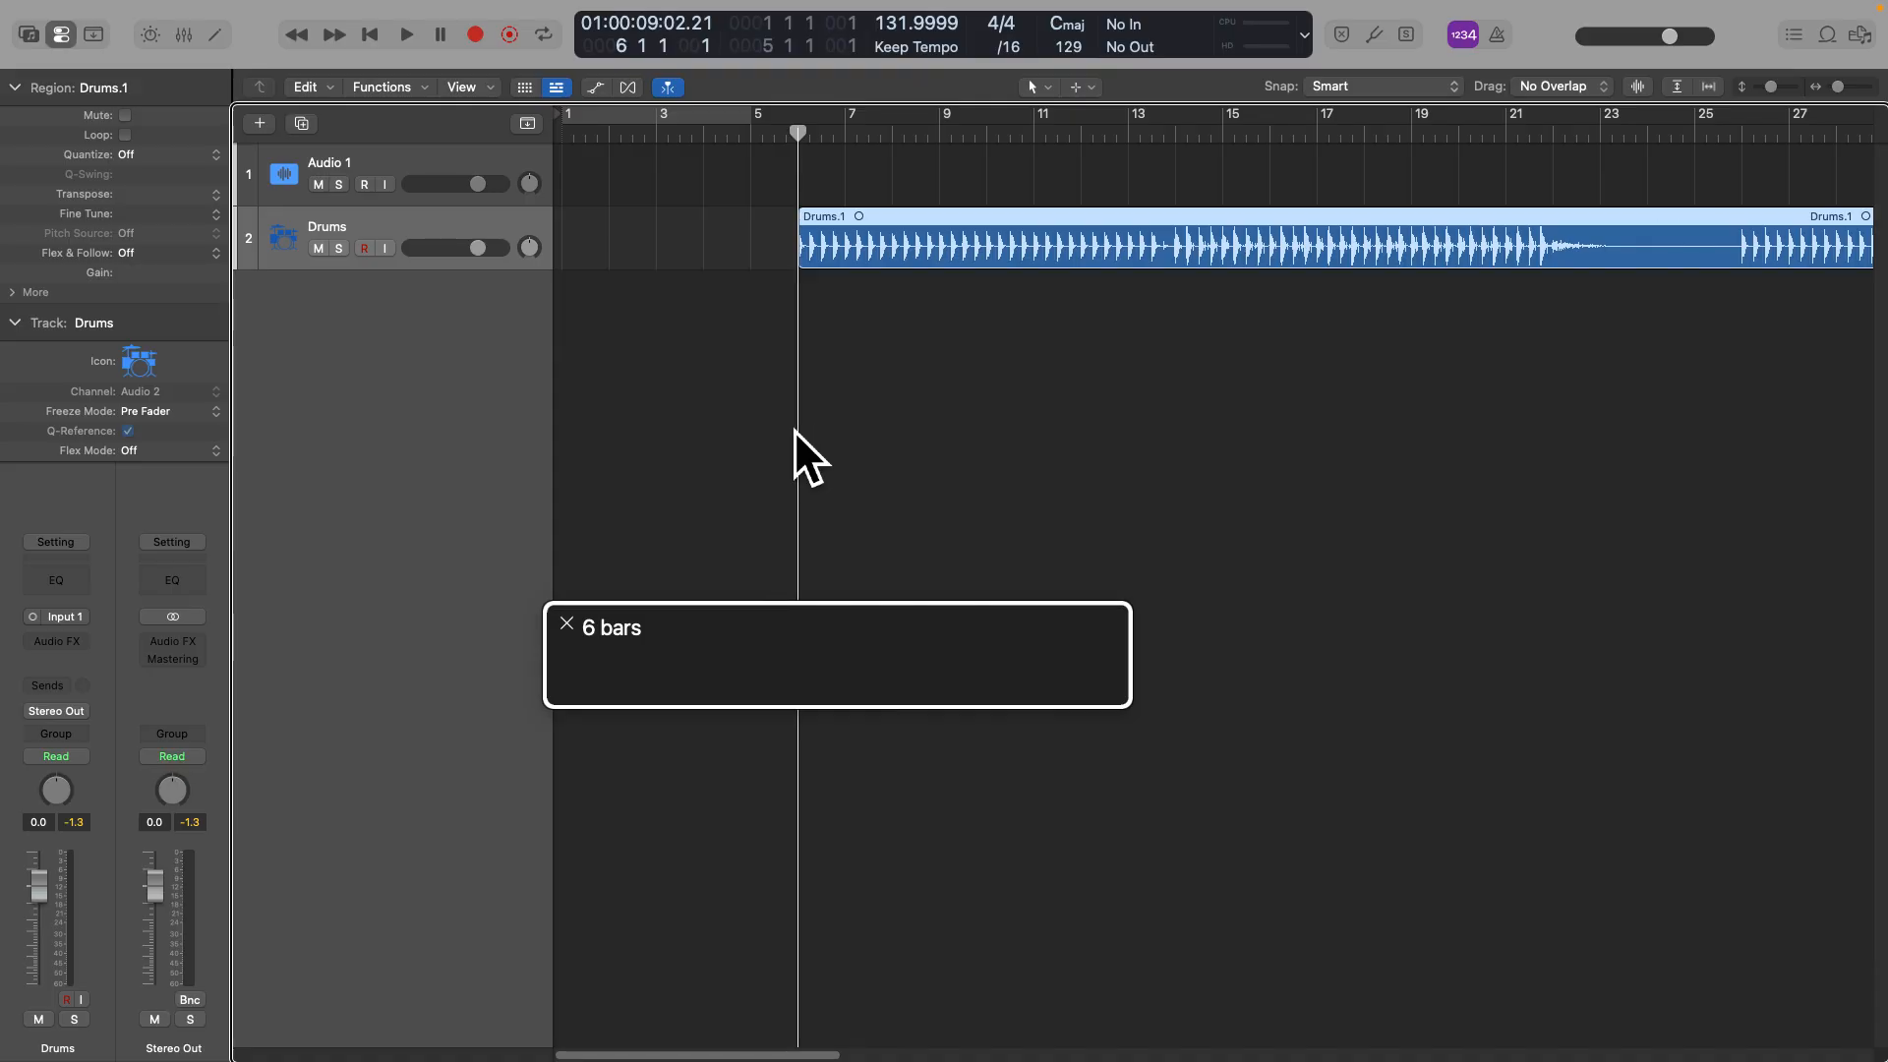
Check the Drums region's end and start positions, and play the drums from the trimmed start
{"action": "key", "text": "alt+Return"}
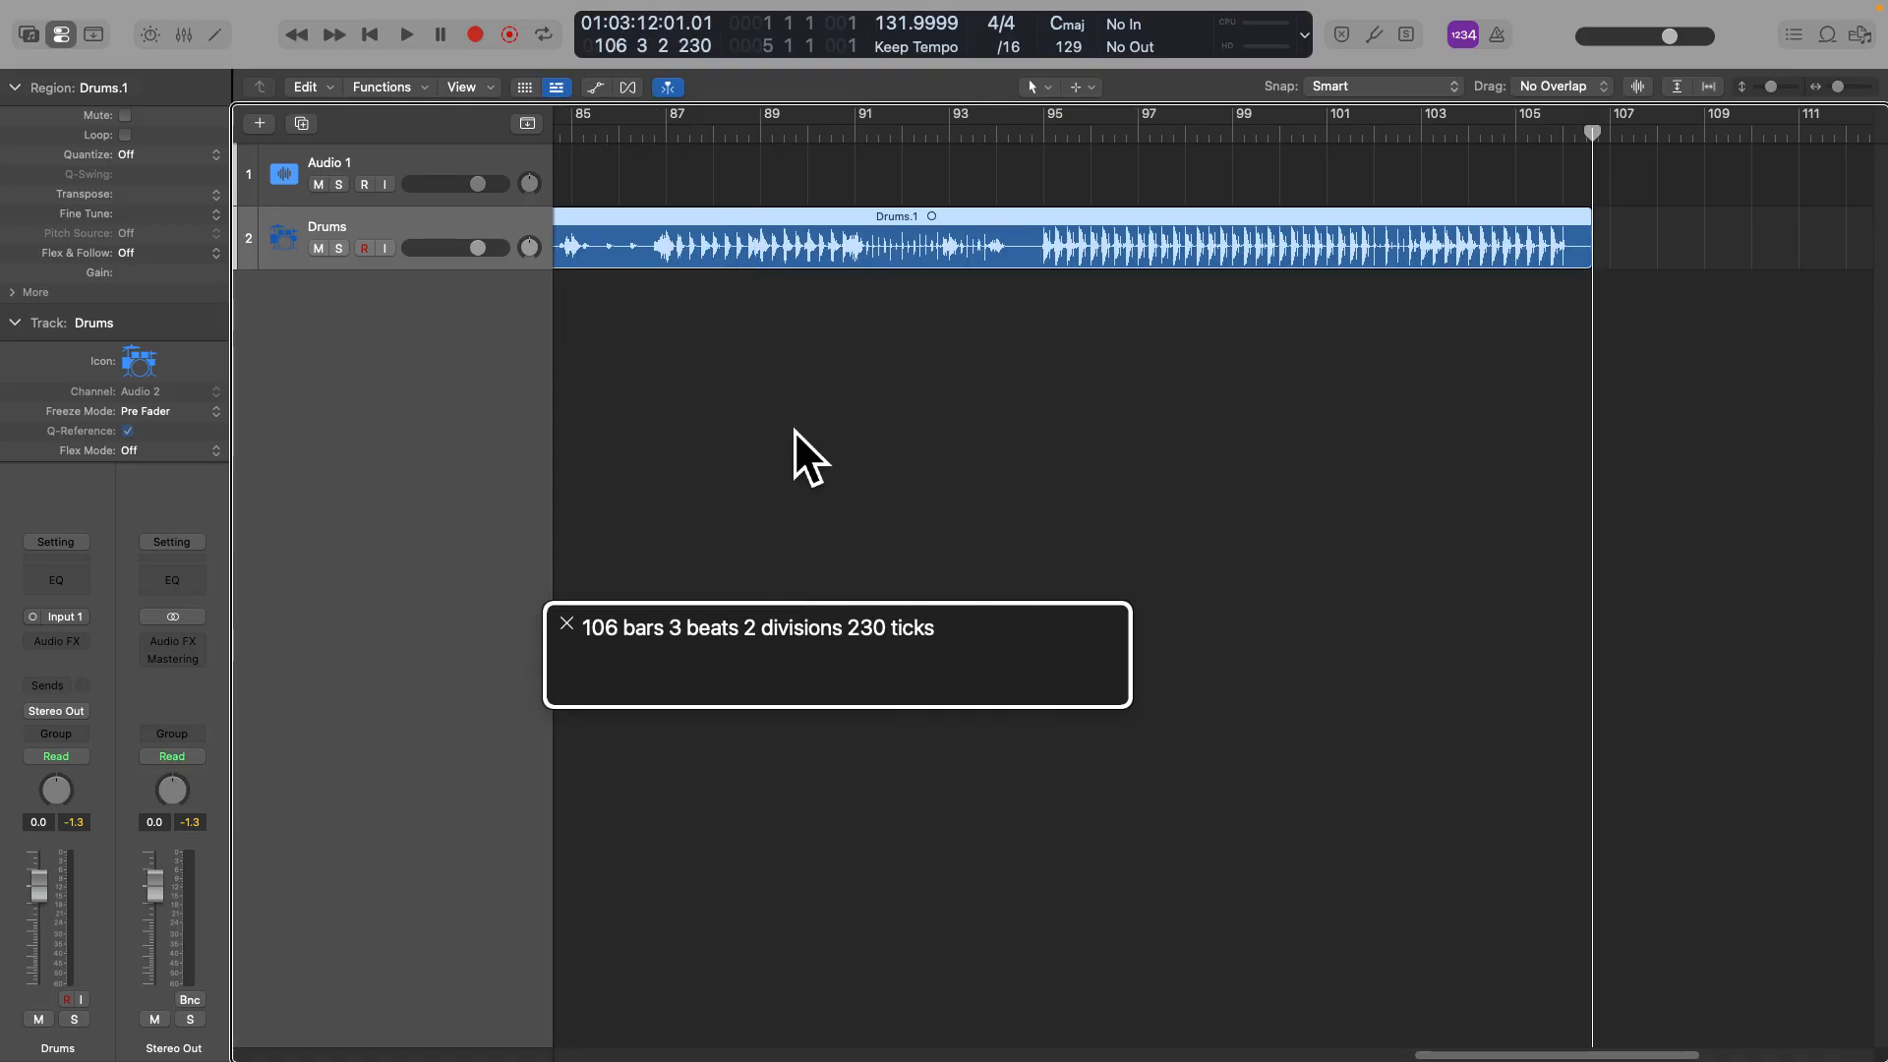
{"action": "key", "text": "shift+Home"}
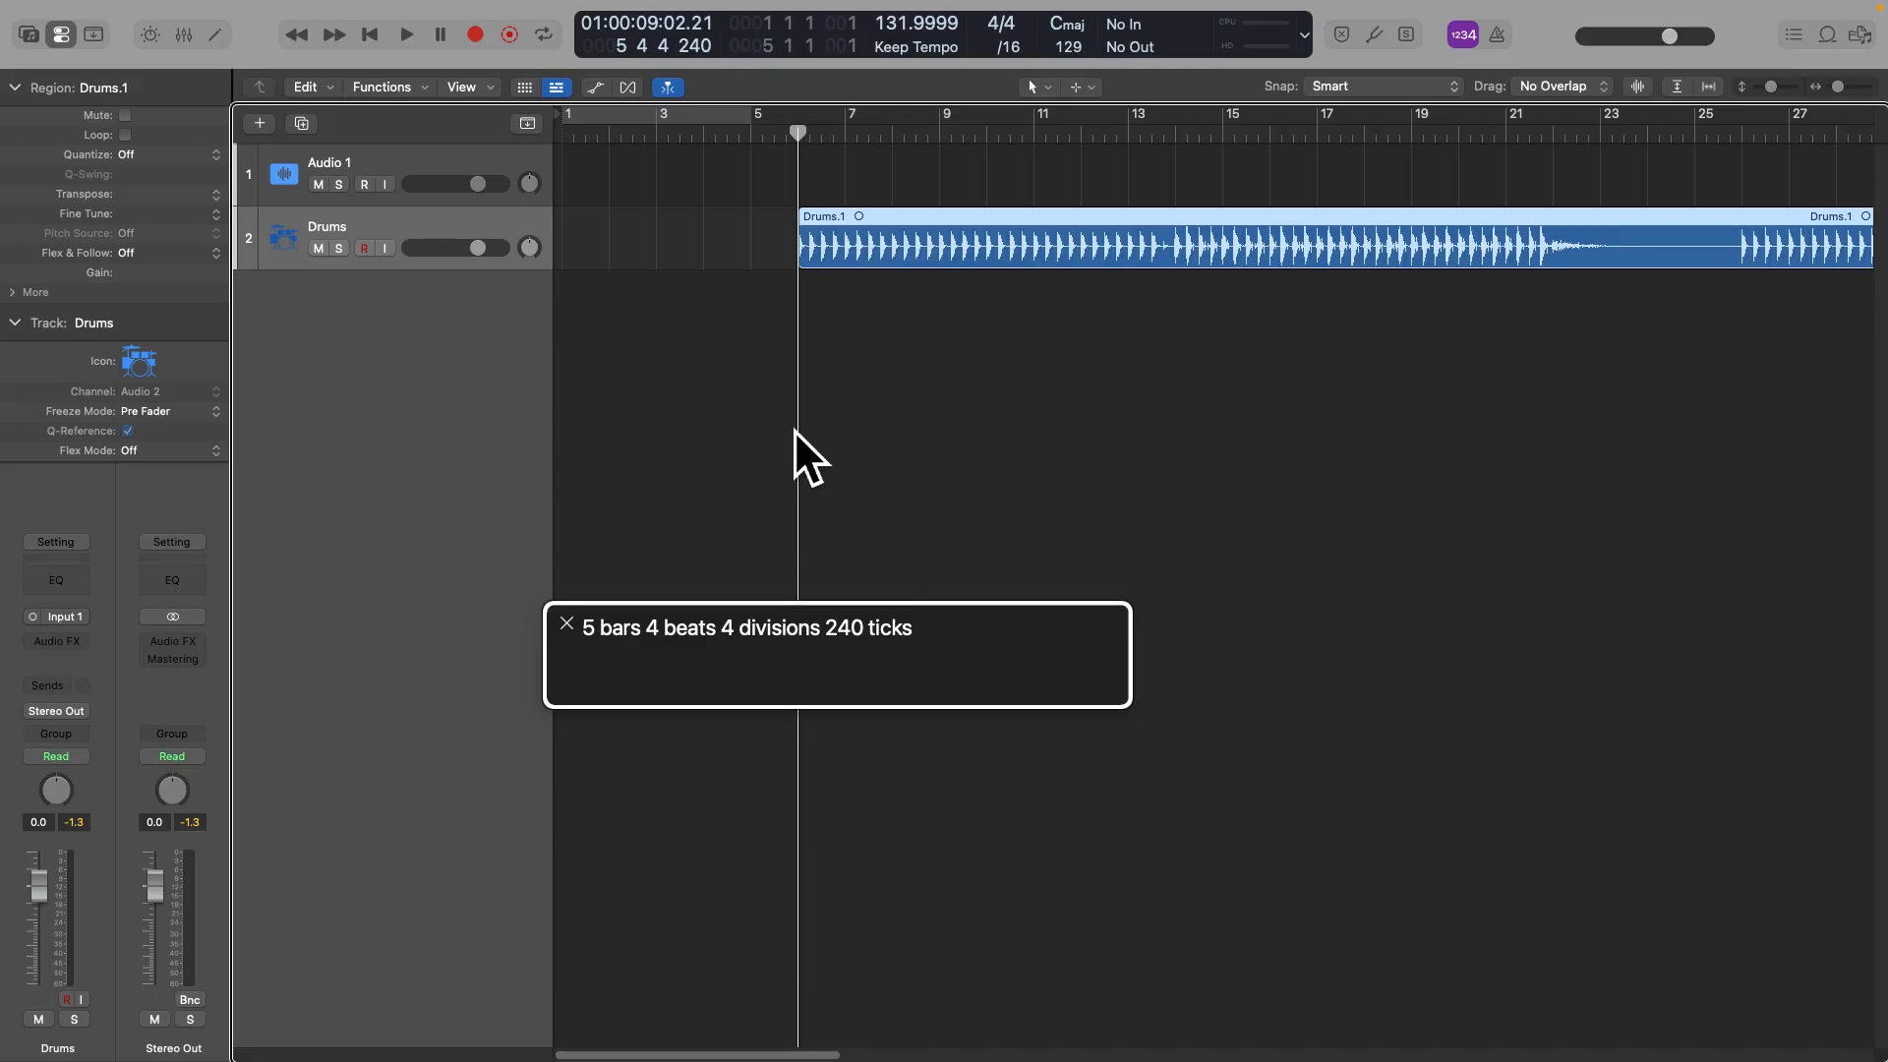
{"action": "key", "text": "space"}
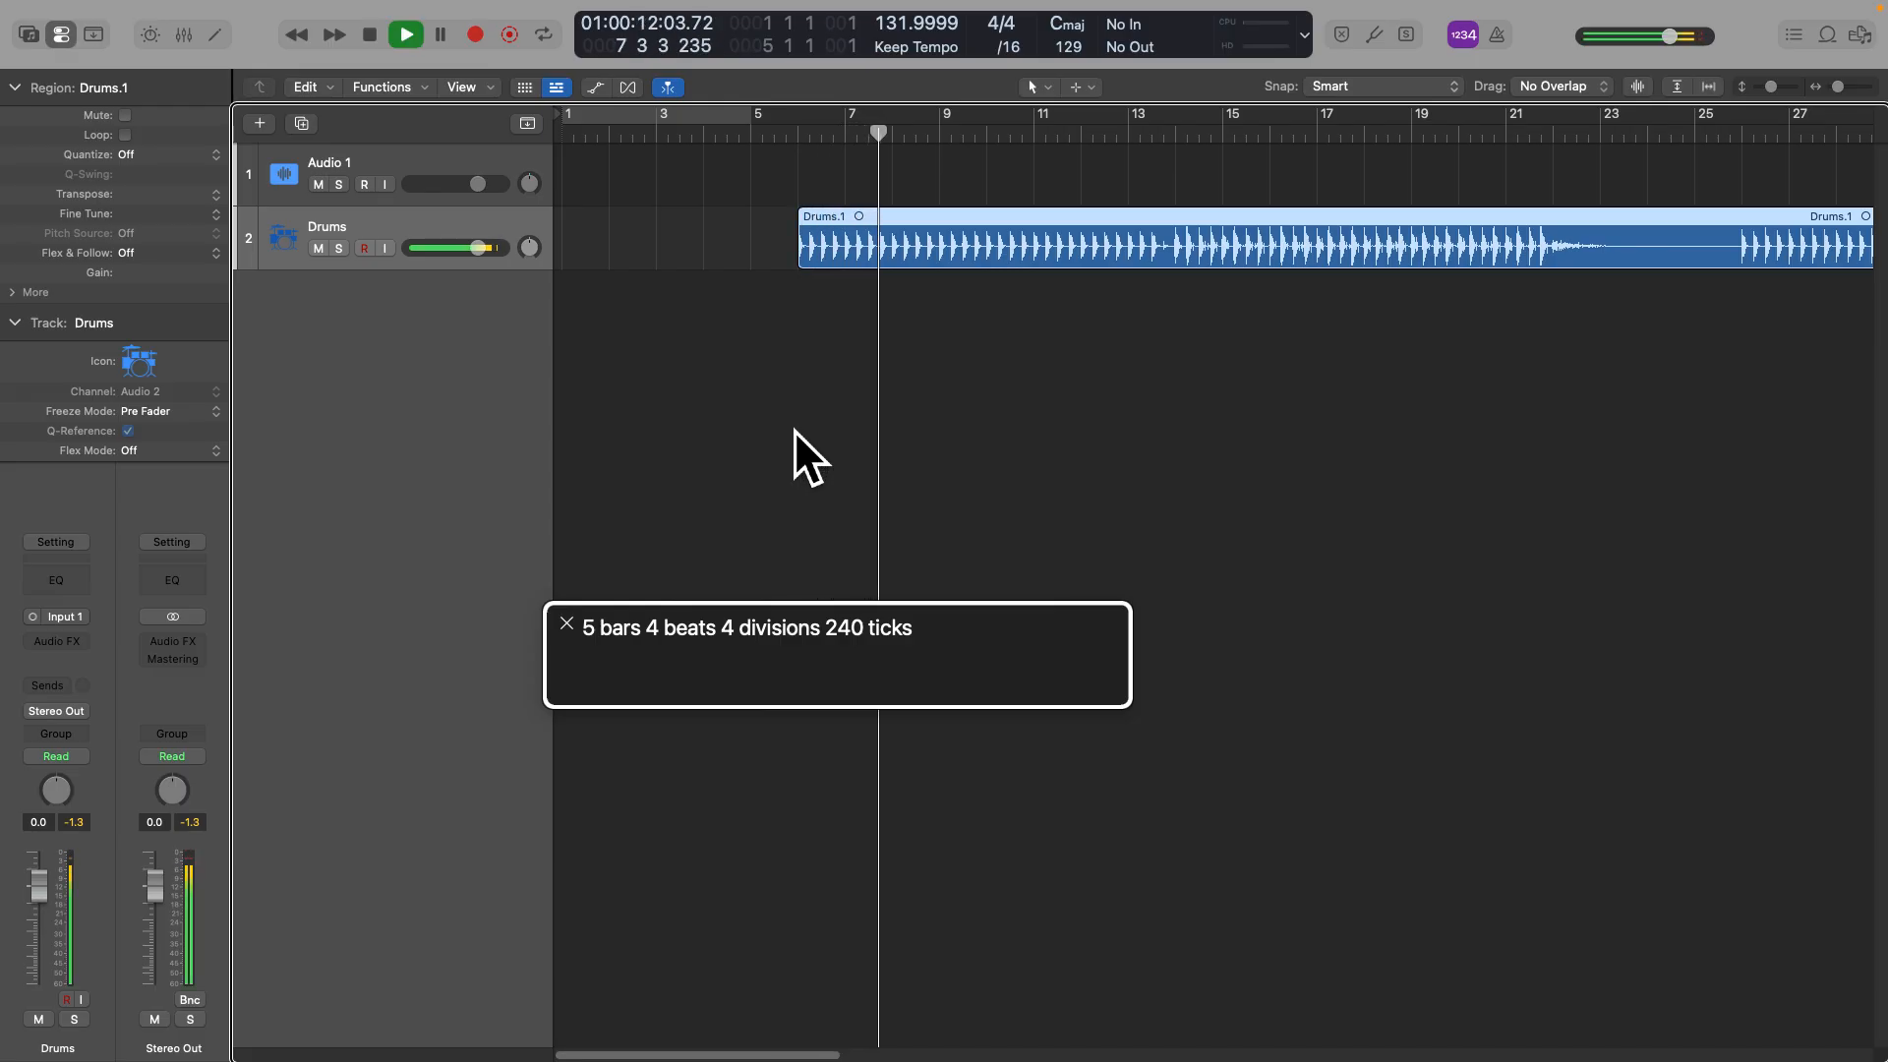
{"action": "key", "text": "space"}
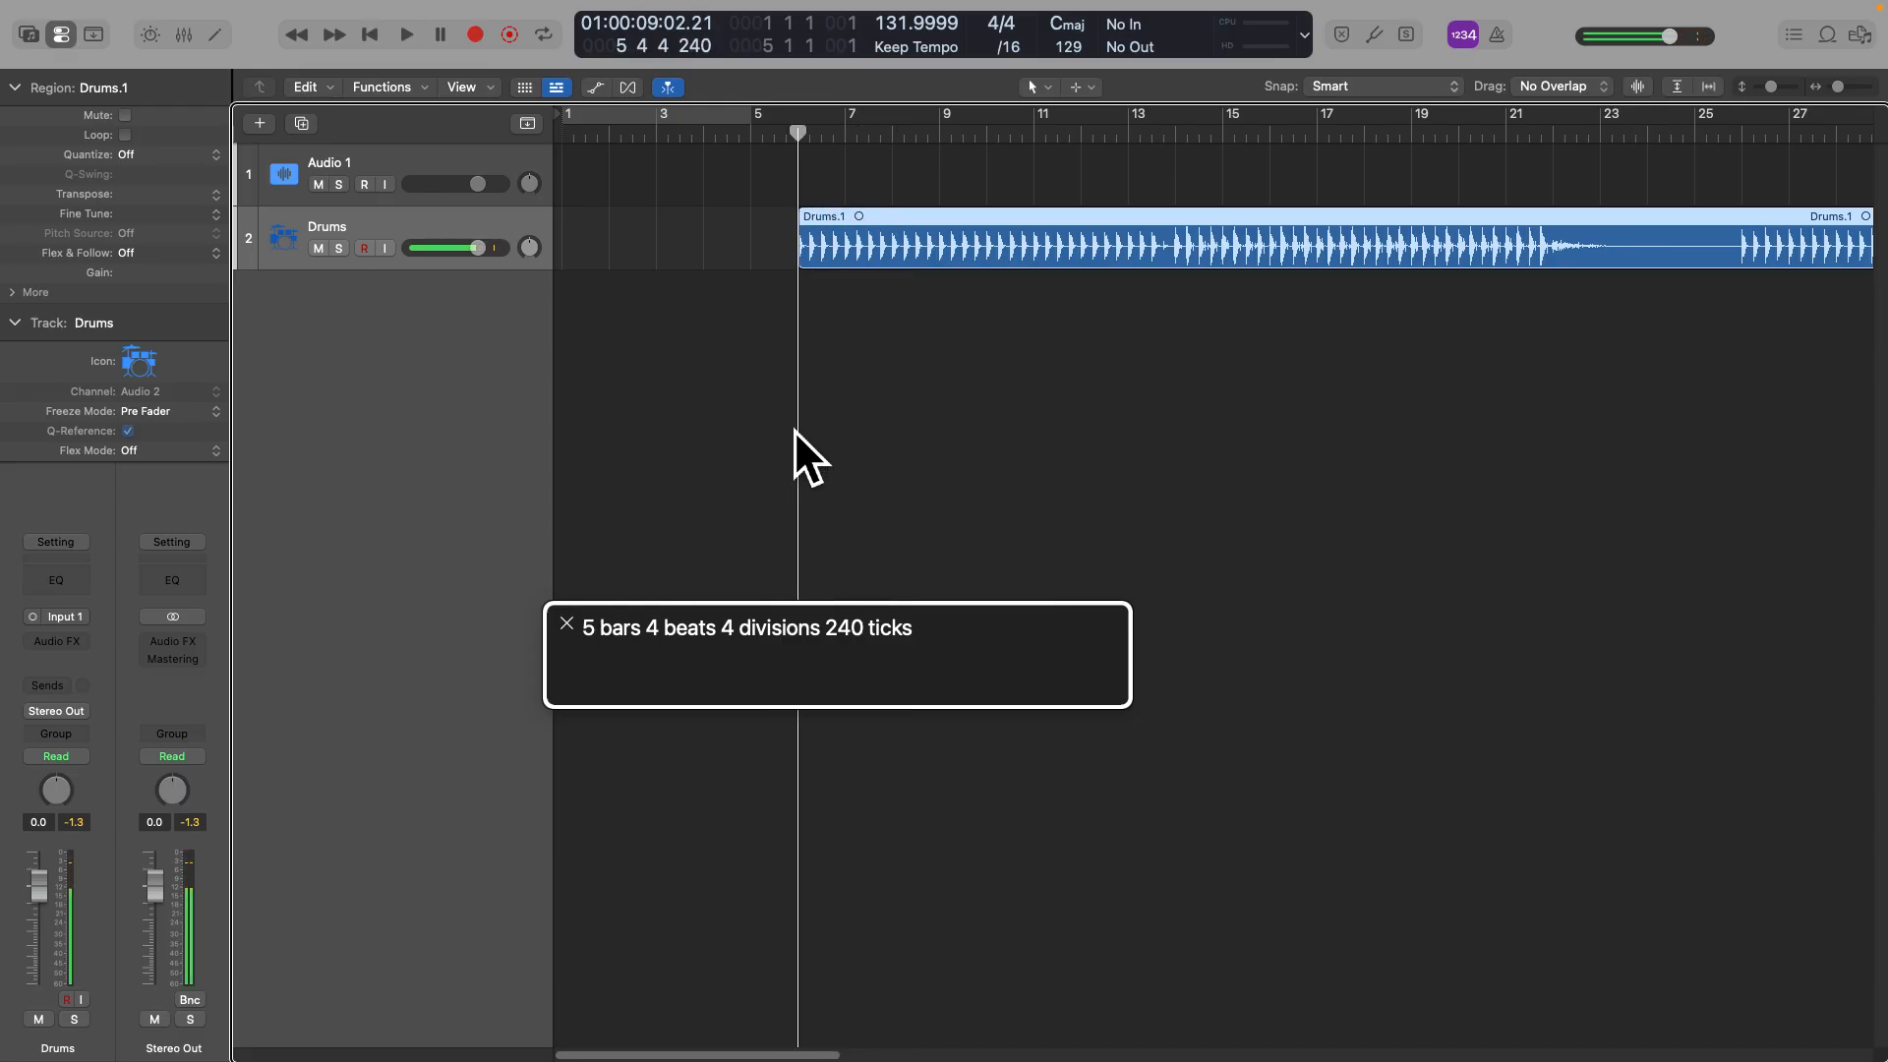
Audition the last bars of the Drums region from bars 106 and 105, and return to the region's end
{"action": "key", "text": "End"}
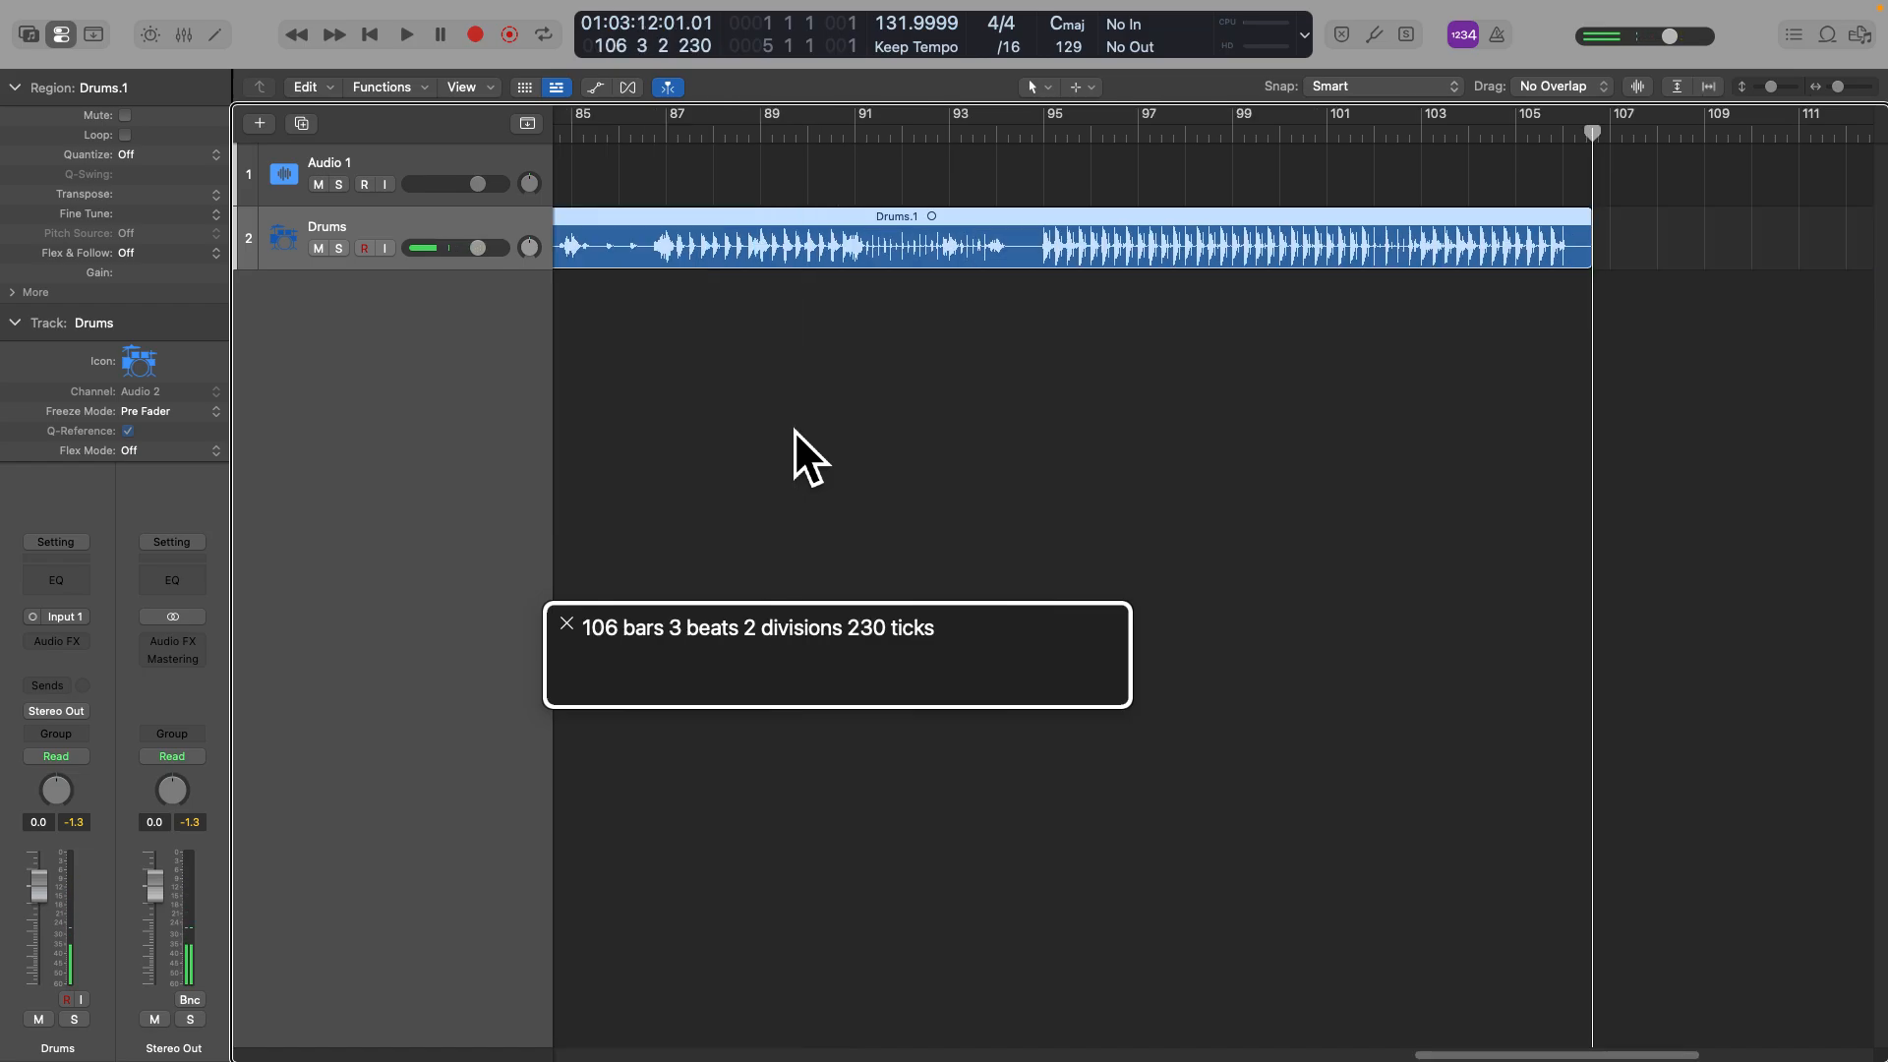
{"action": "key", "text": "comma"}
{"action": "key", "text": "space"}
{"action": "key", "text": "space"}
{"action": "key", "text": "comma"}
{"action": "key", "text": "space"}
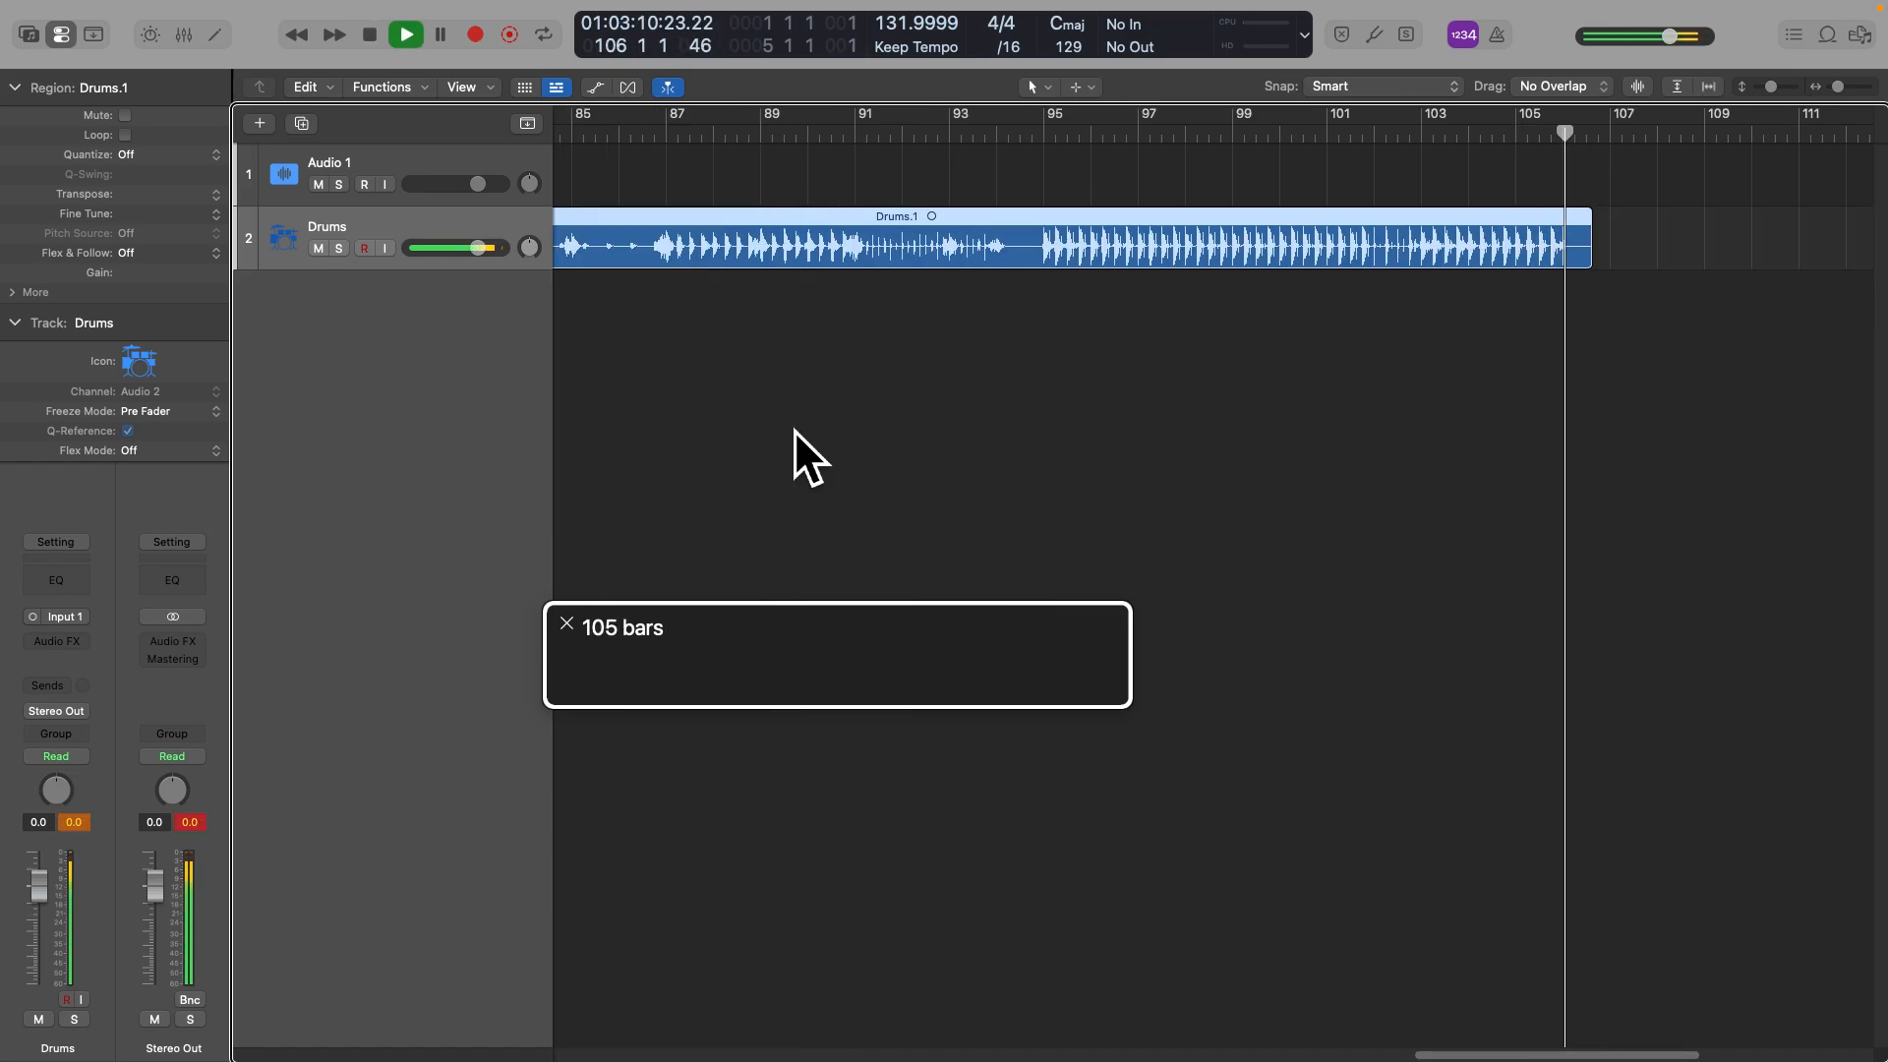
{"action": "key", "text": "space"}
{"action": "key", "text": "End"}
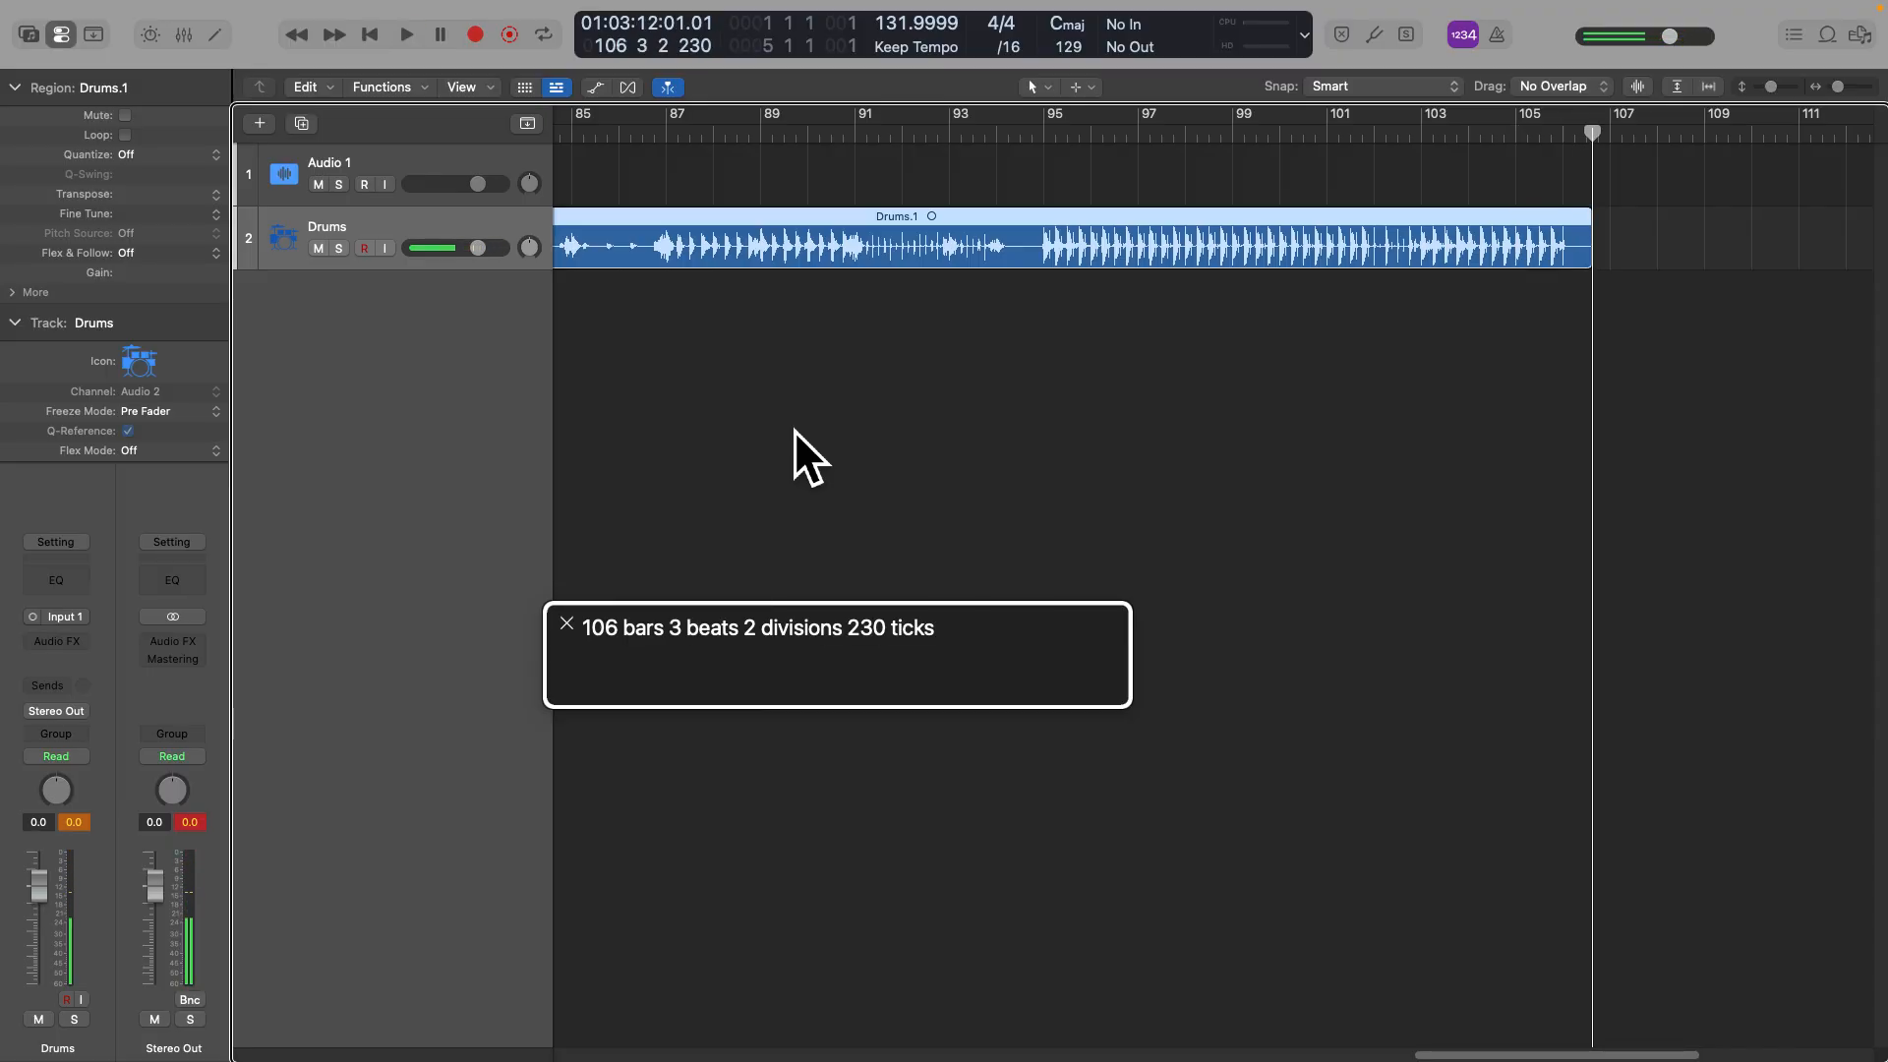
Place the playhead at bar 106, division 3, after the final hit, and trim the Drums region's end to it
{"action": "key", "text": "comma"}
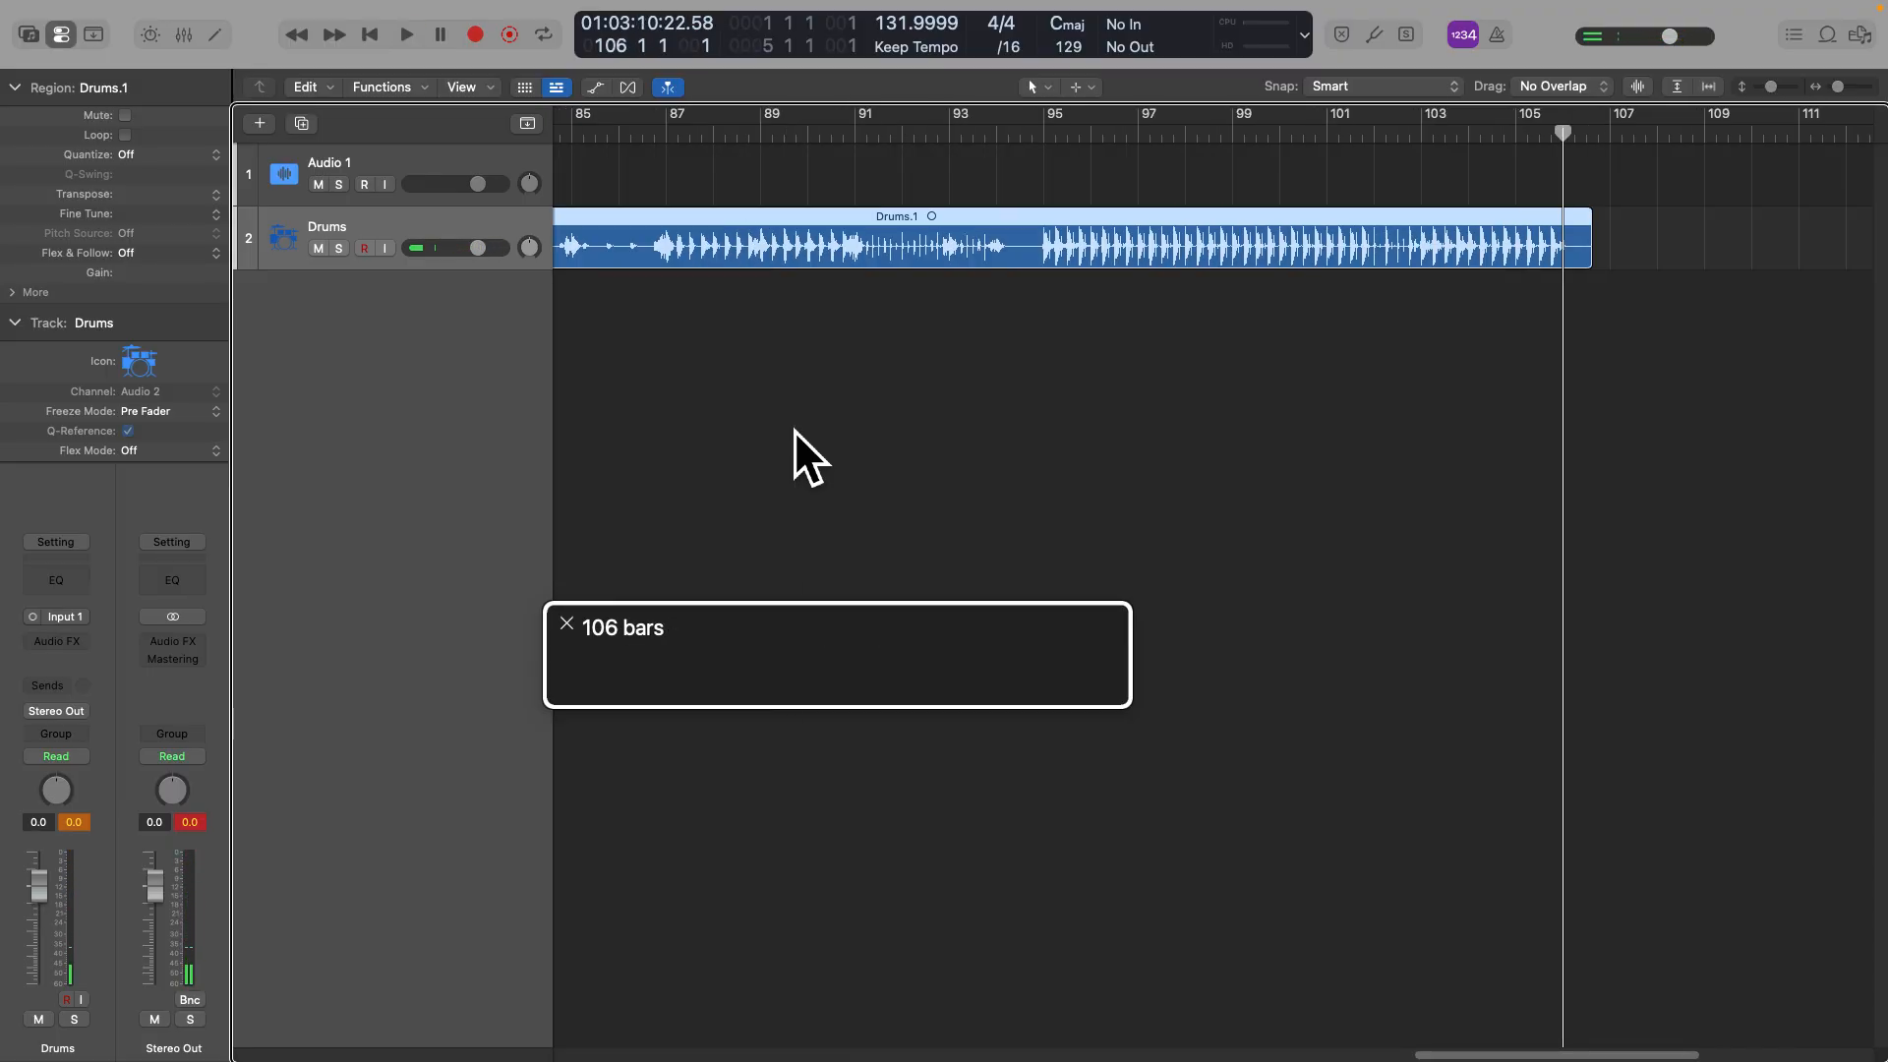
{"action": "key", "text": "space"}
{"action": "key", "text": "space"}
{"action": "key", "text": "space"}
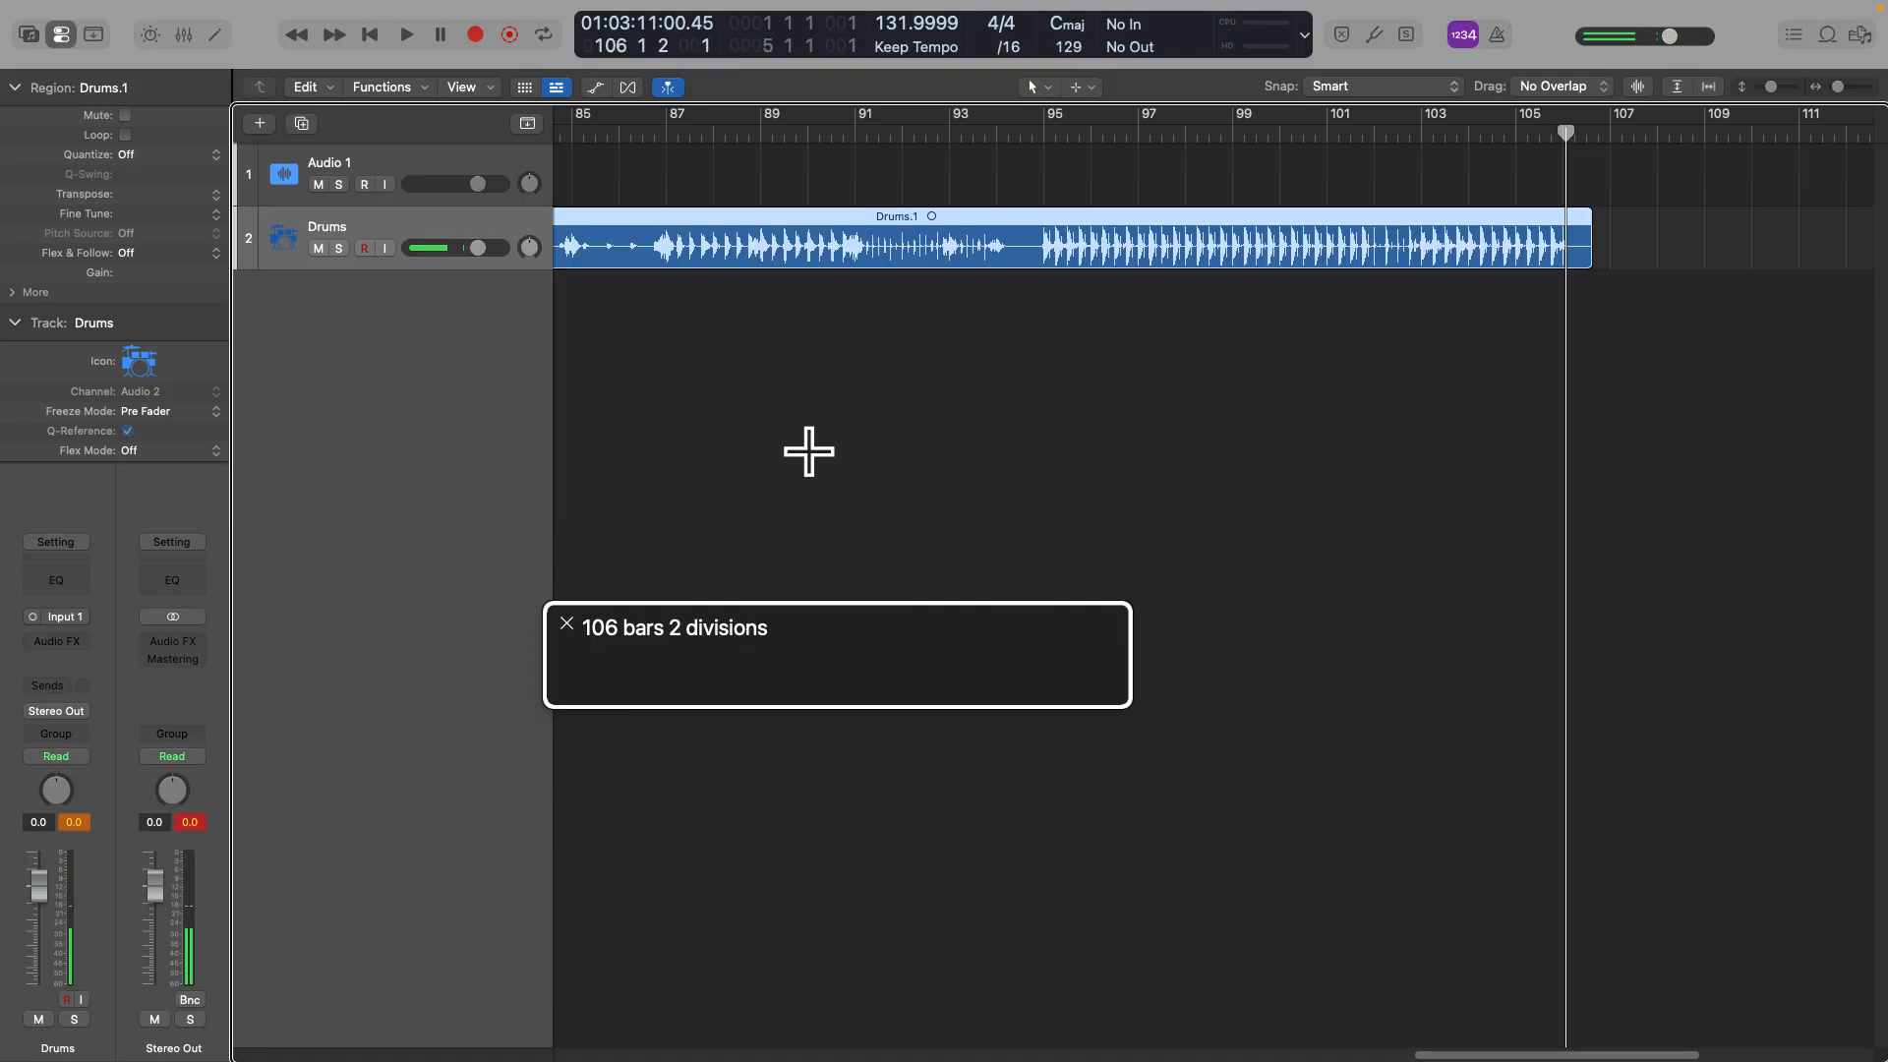
{"action": "key", "text": "space"}
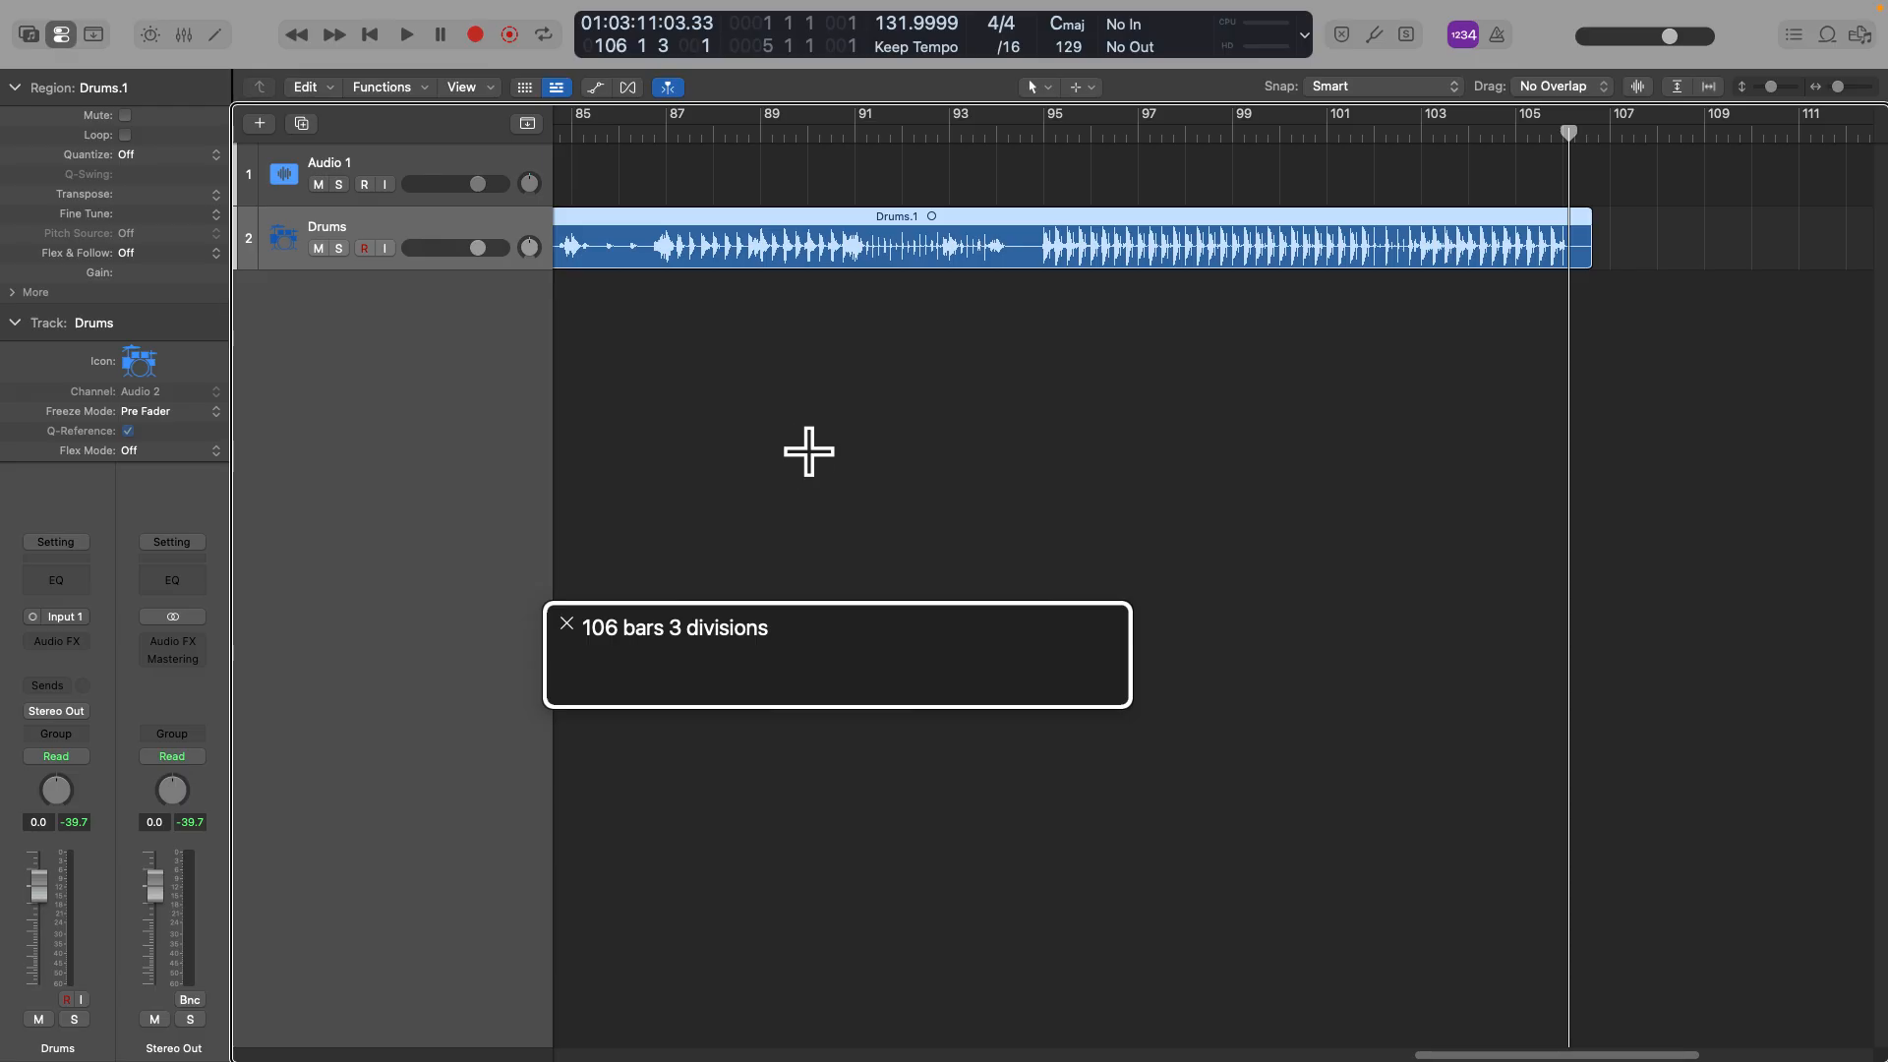
{"action": "key", "text": "alt+bracketright"}
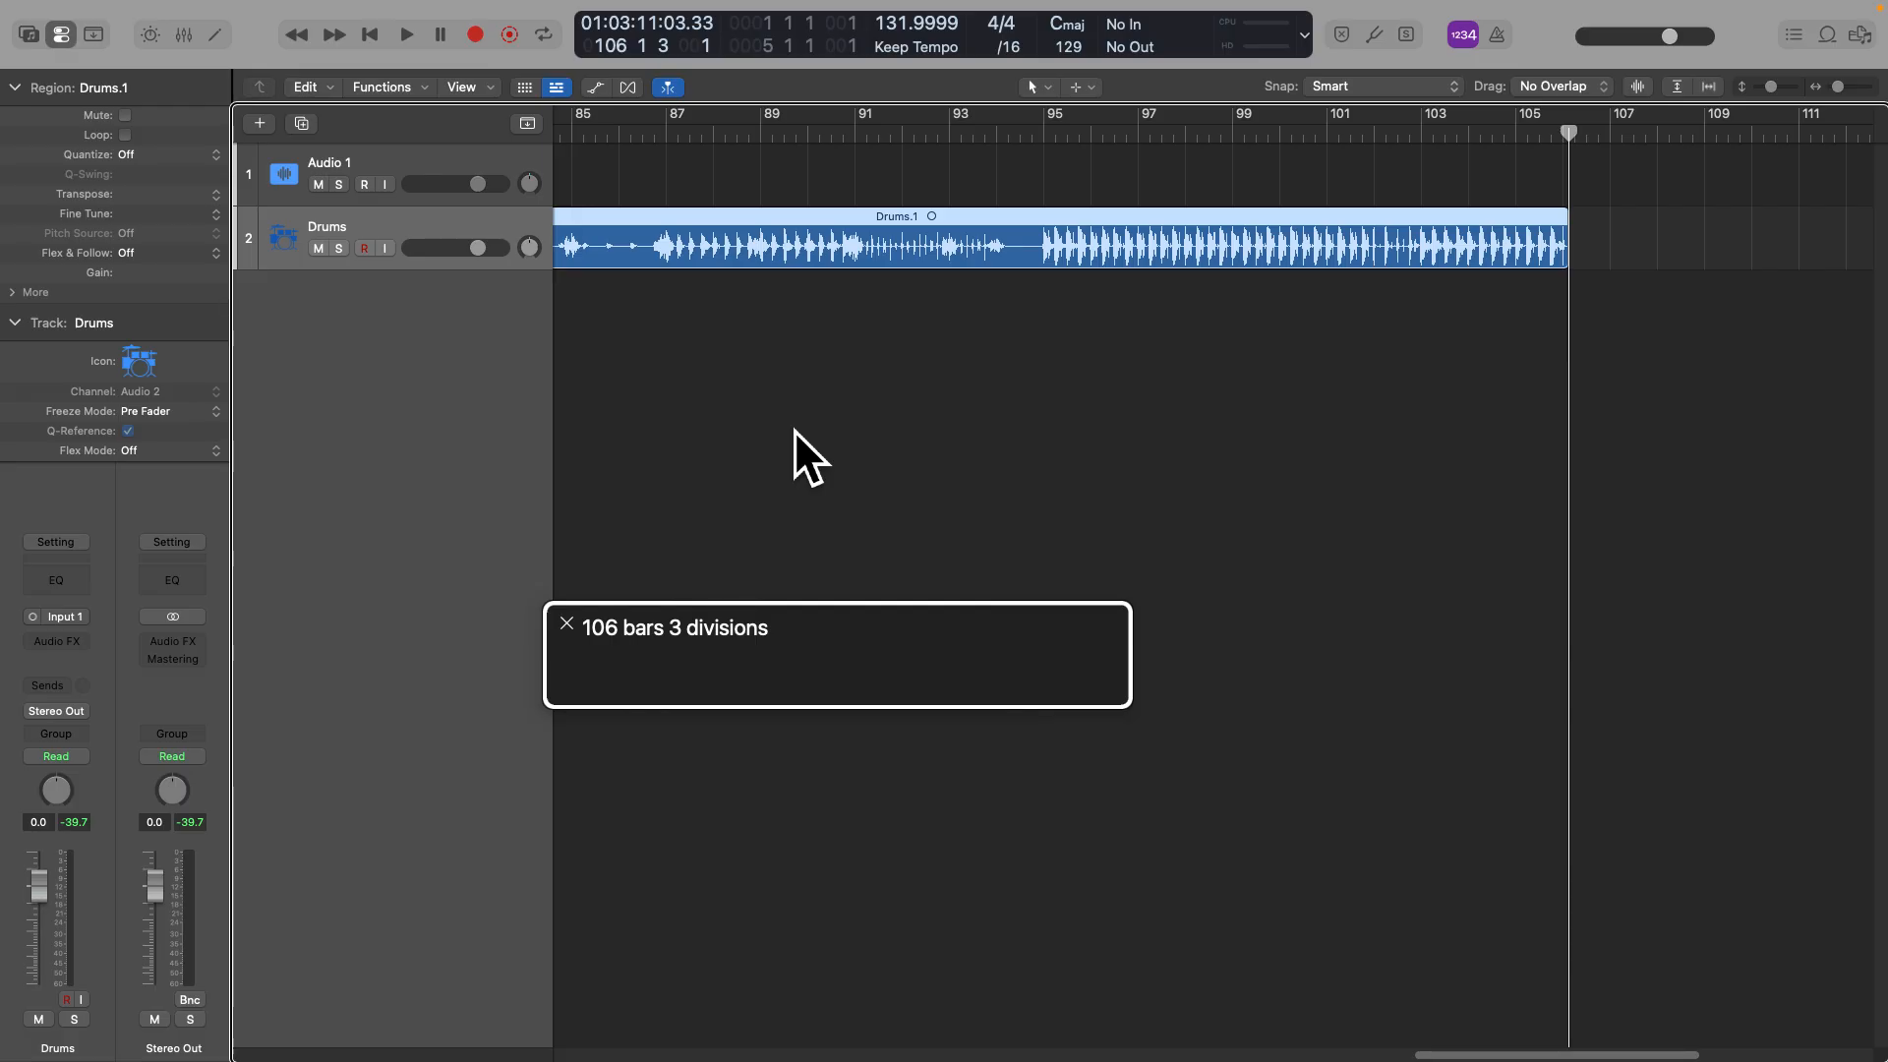
Move the playhead back to the start of the trimmed Drums region
{"action": "key", "text": "shift+Return"}
{"action": "key", "text": "alt+shift+Return"}
{"action": "key", "text": "shift+Return"}
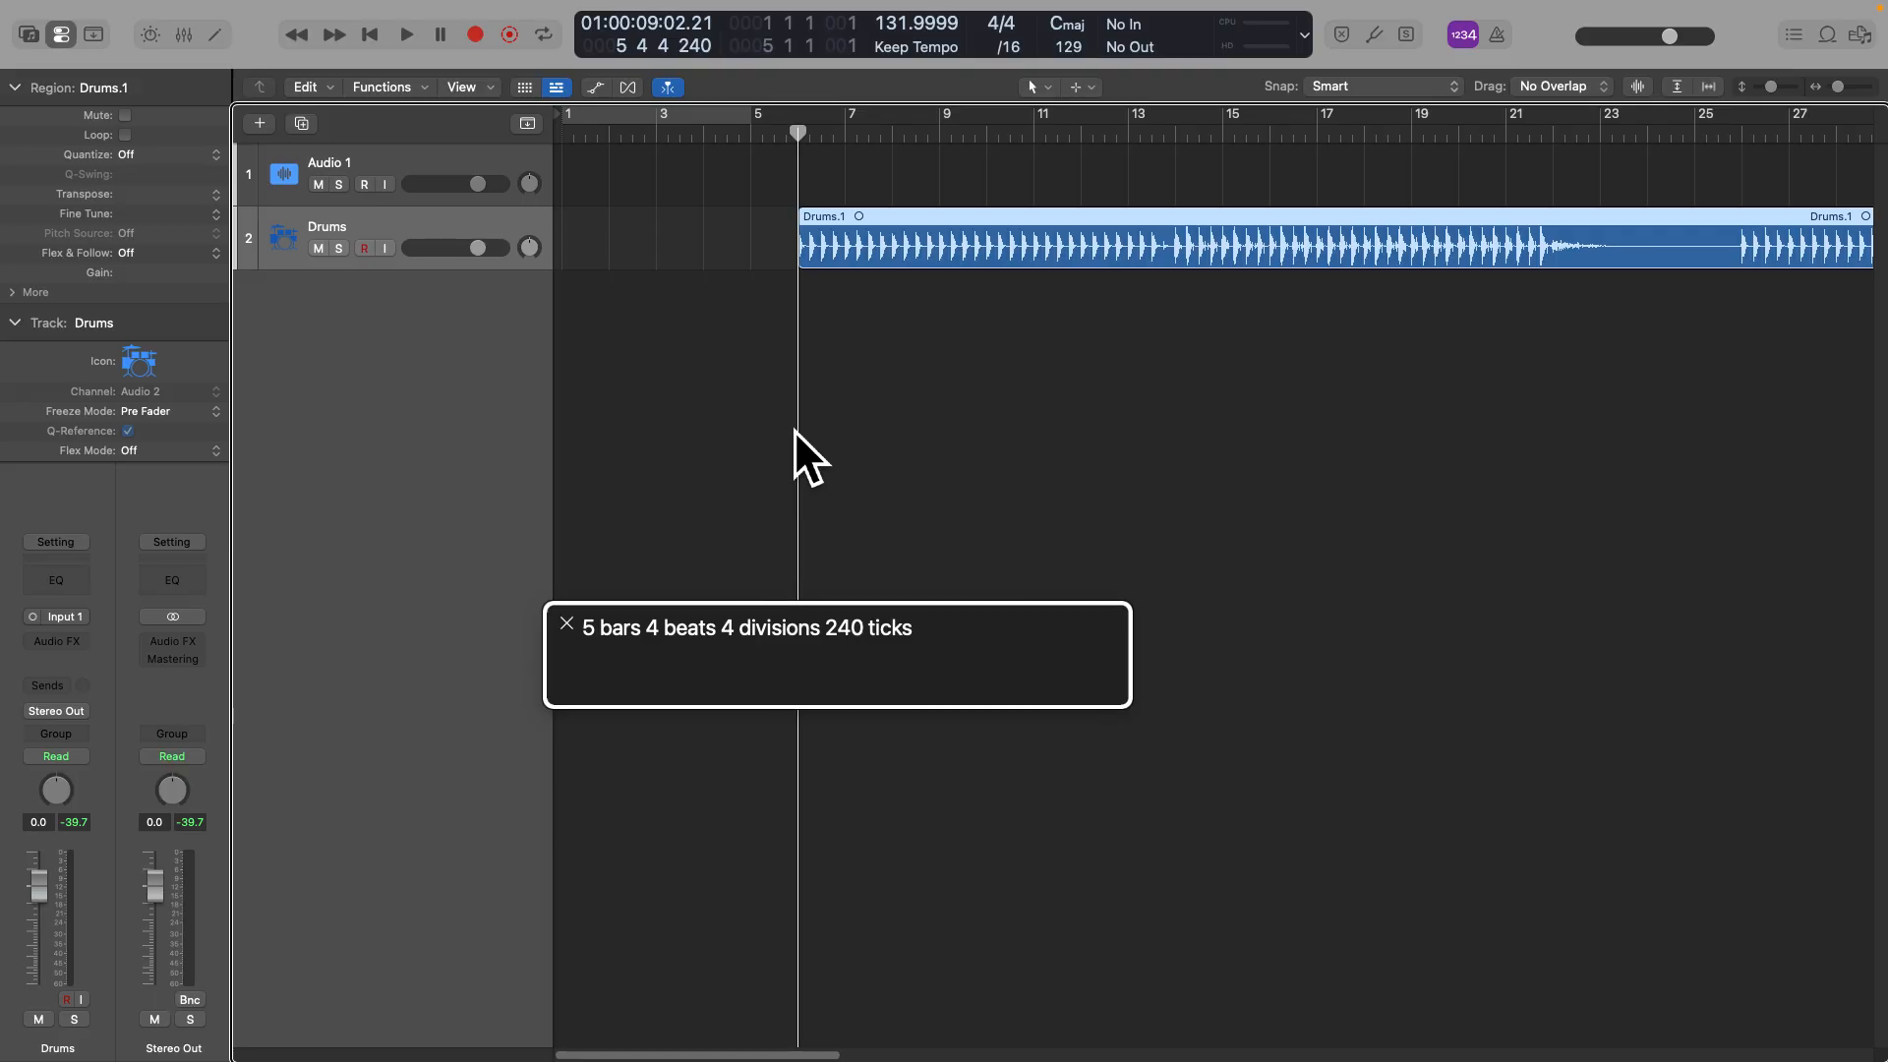
Check the trimmed Drums region's end and start, and play the drums from its start and from bar 17
{"action": "key", "text": "shift+End"}
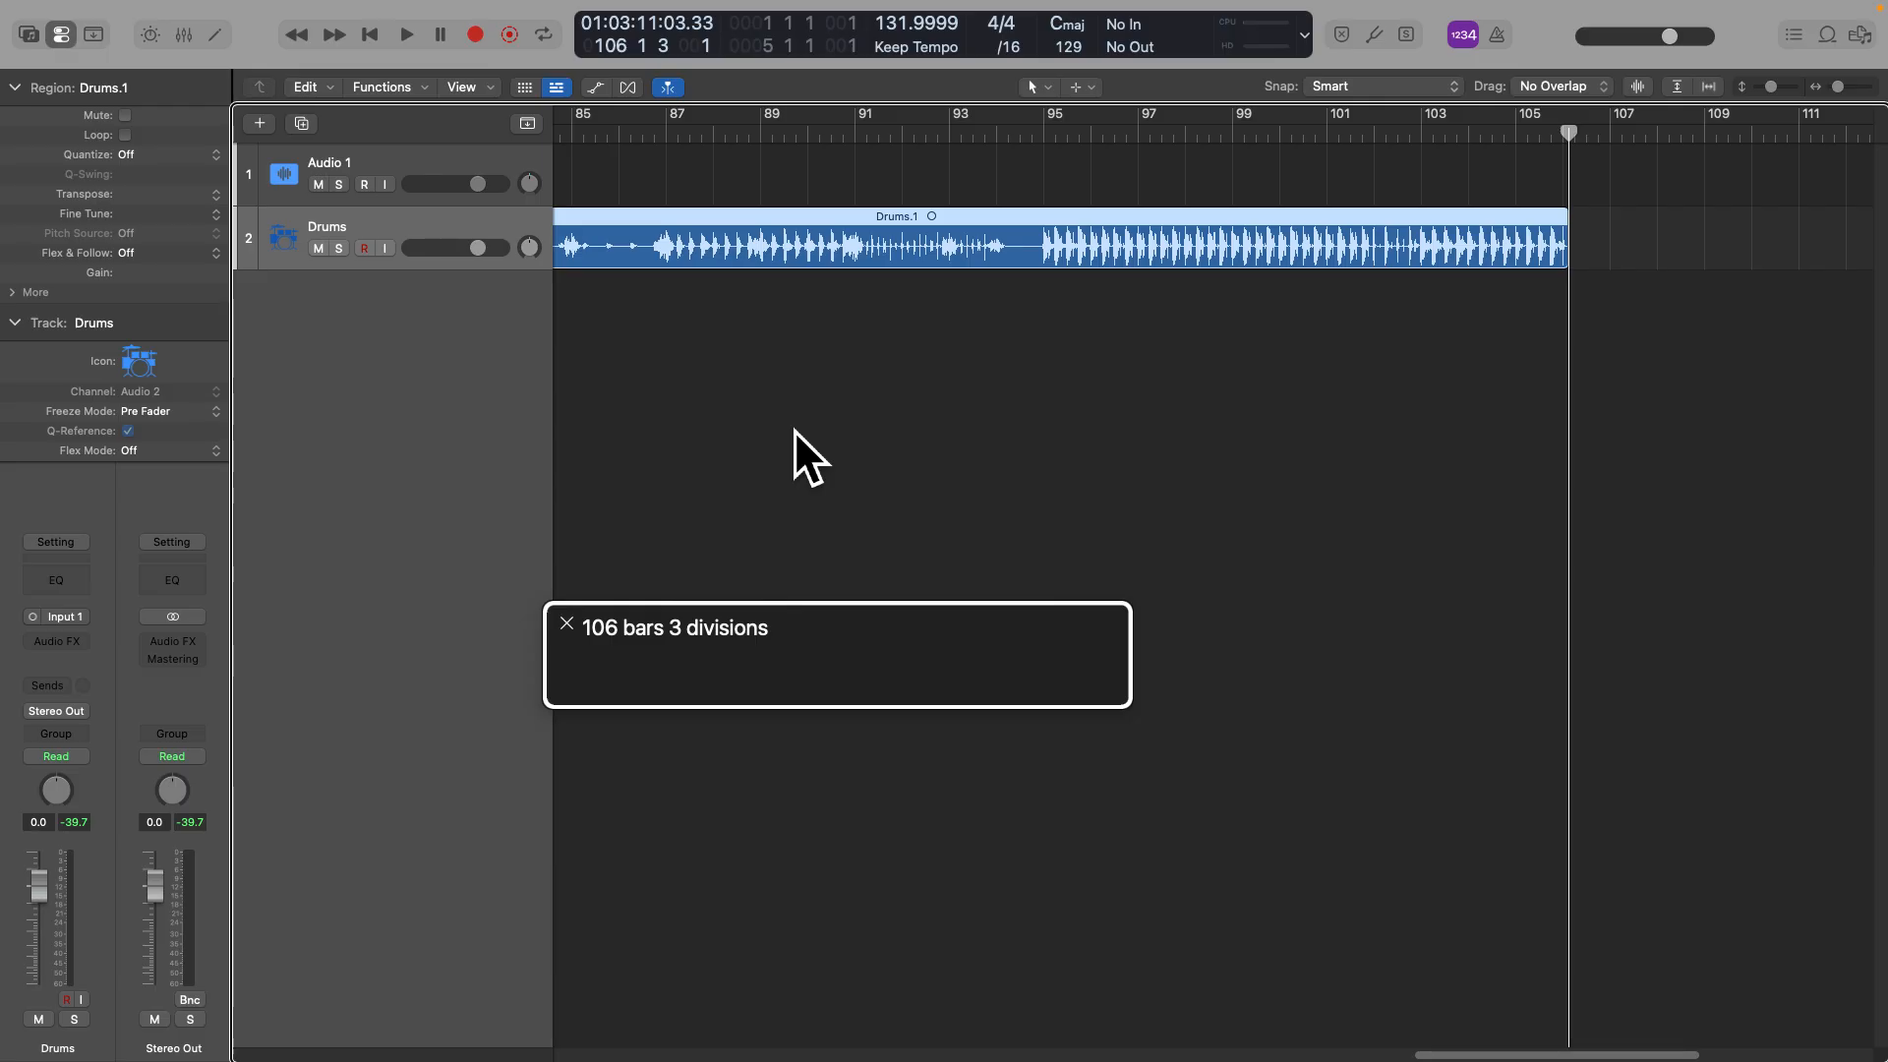
{"action": "key", "text": "shift+Home"}
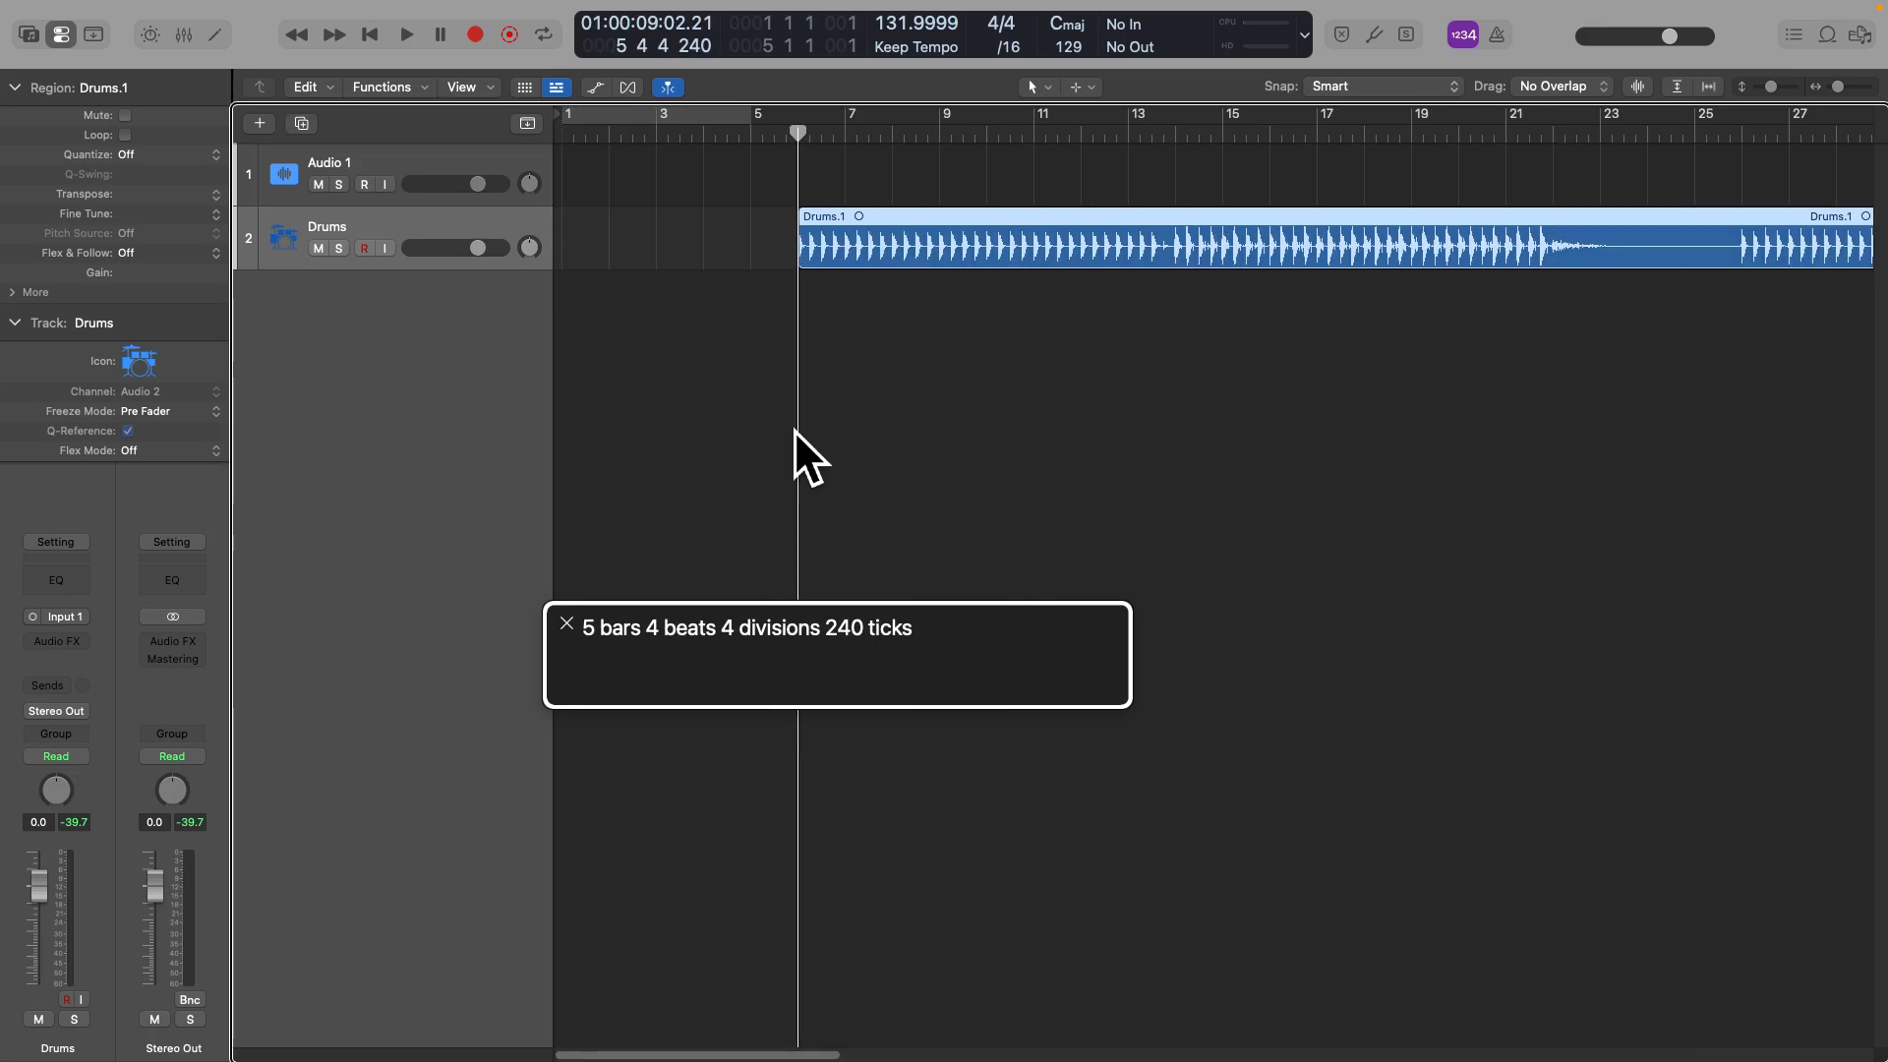
{"action": "key", "text": "space"}
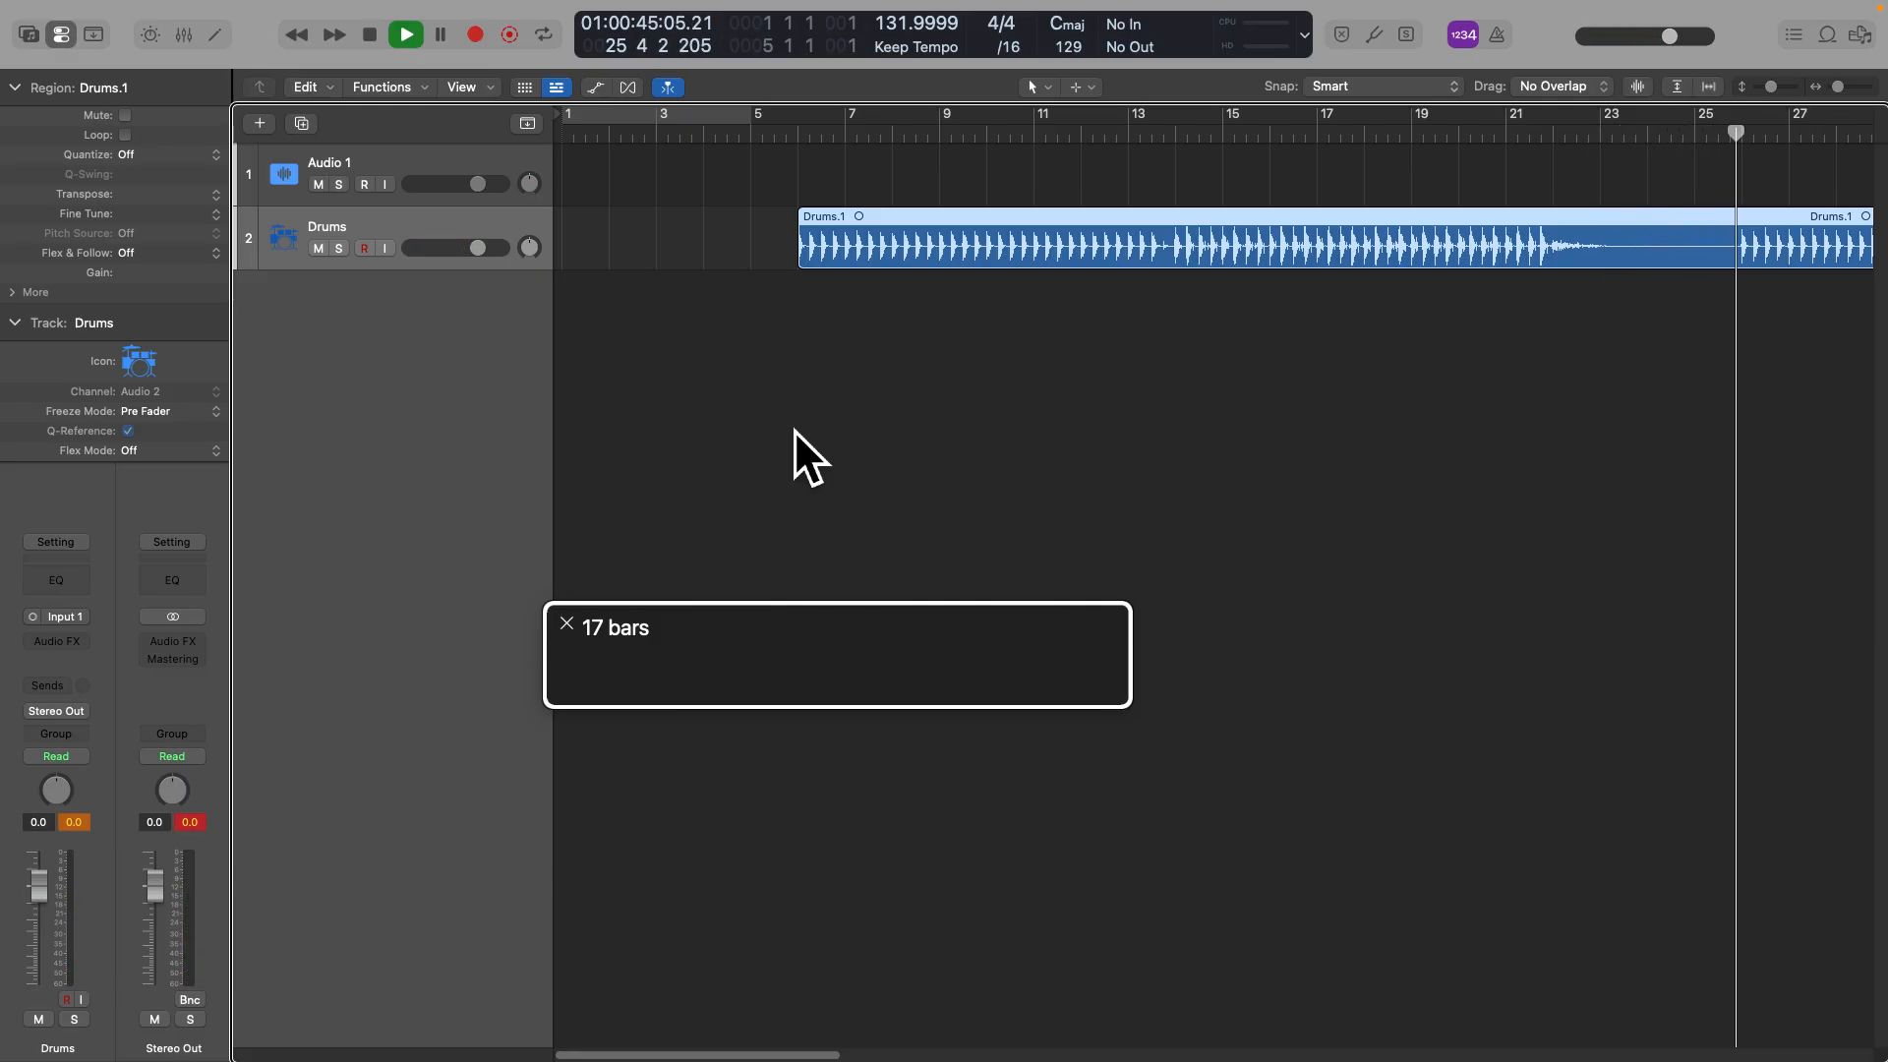
{"action": "key", "text": "space"}
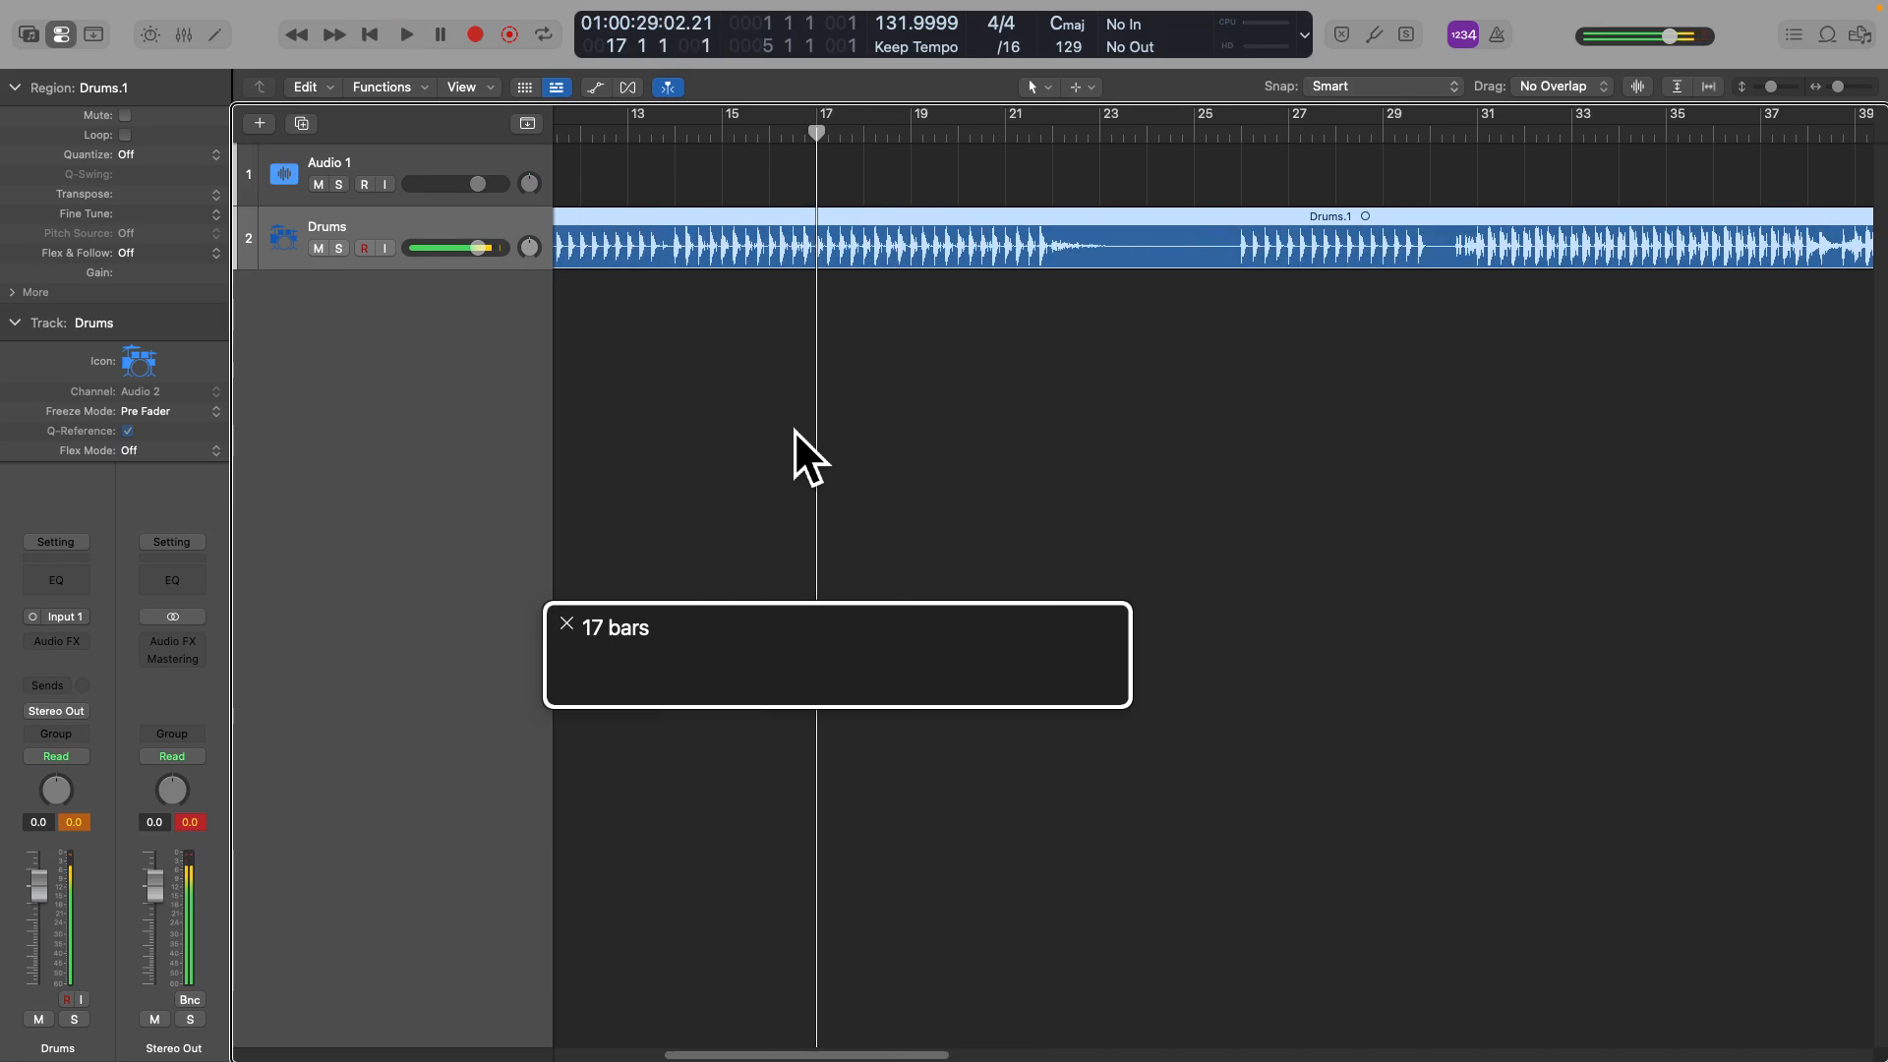
{"action": "key", "text": "space"}
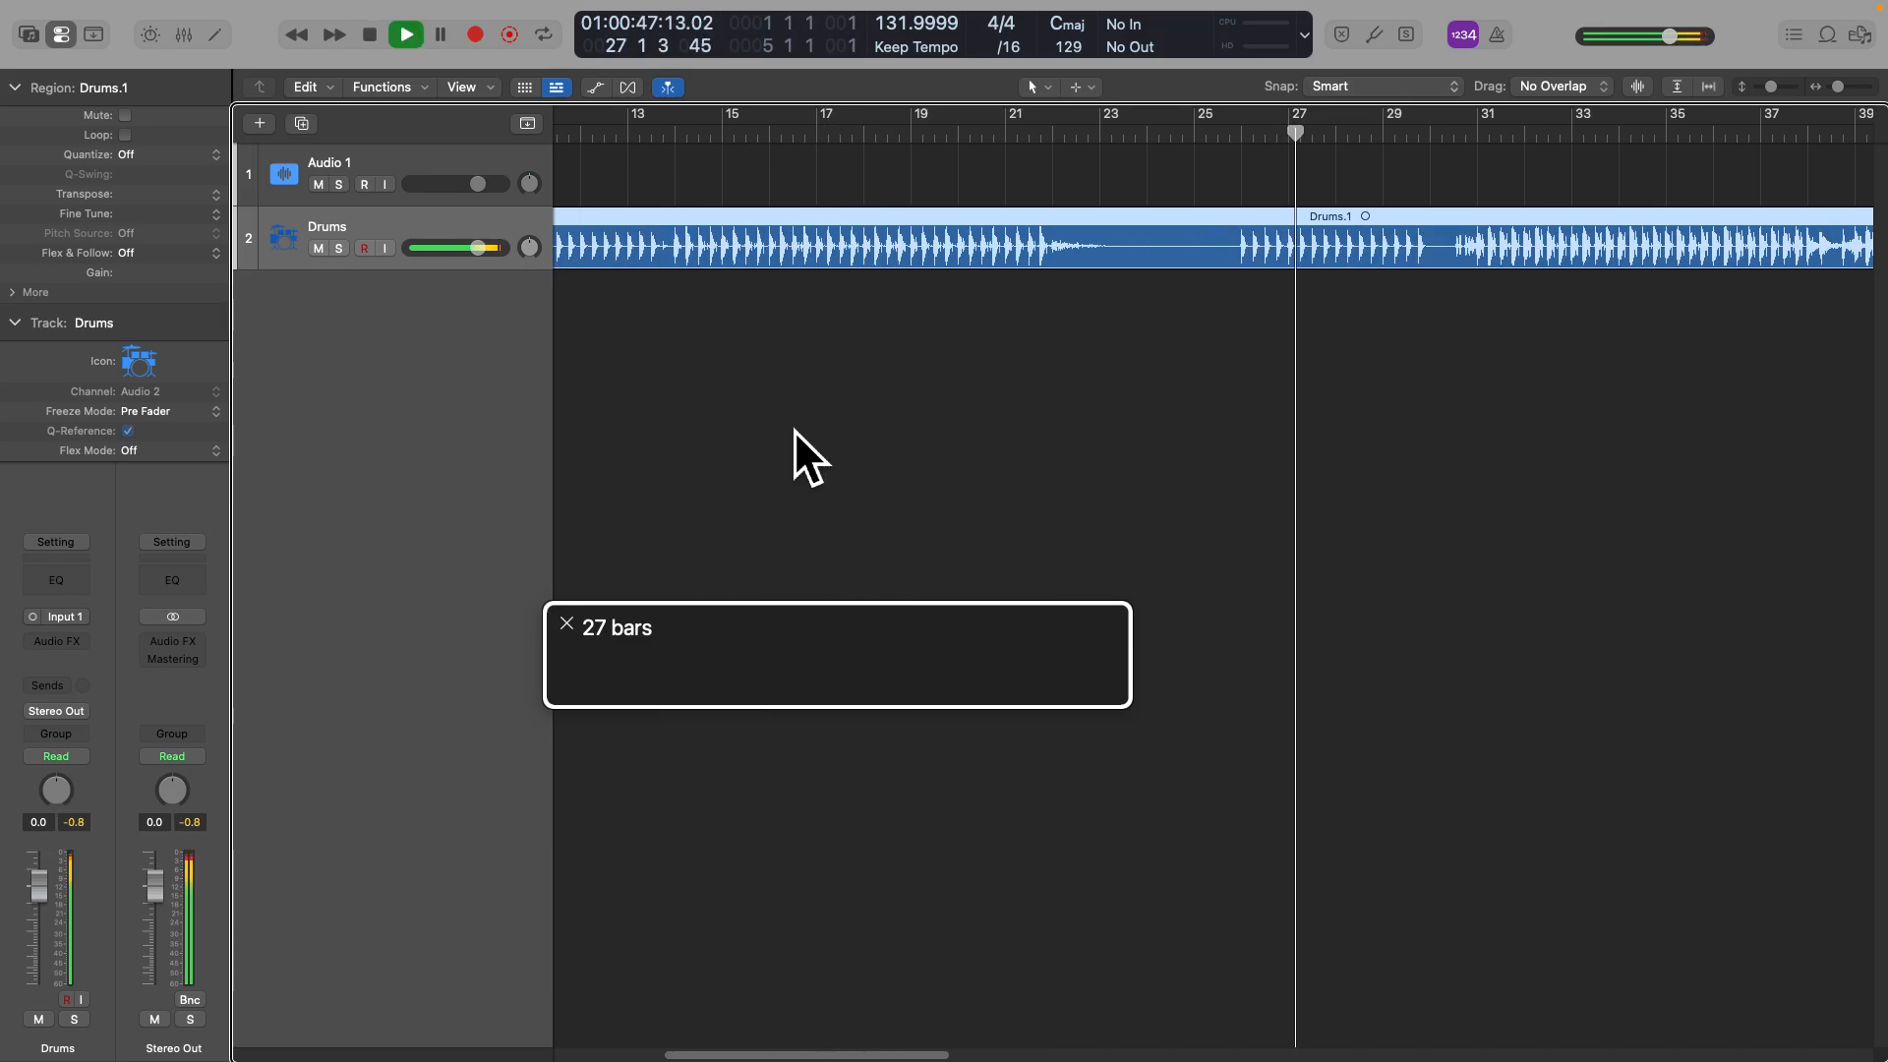
Step the playhead back and forth by bars around the drum break during playback, and place it at bar 24
{"action": "key", "text": "comma"}
{"action": "key", "text": "comma"}
{"action": "key", "text": "comma"}
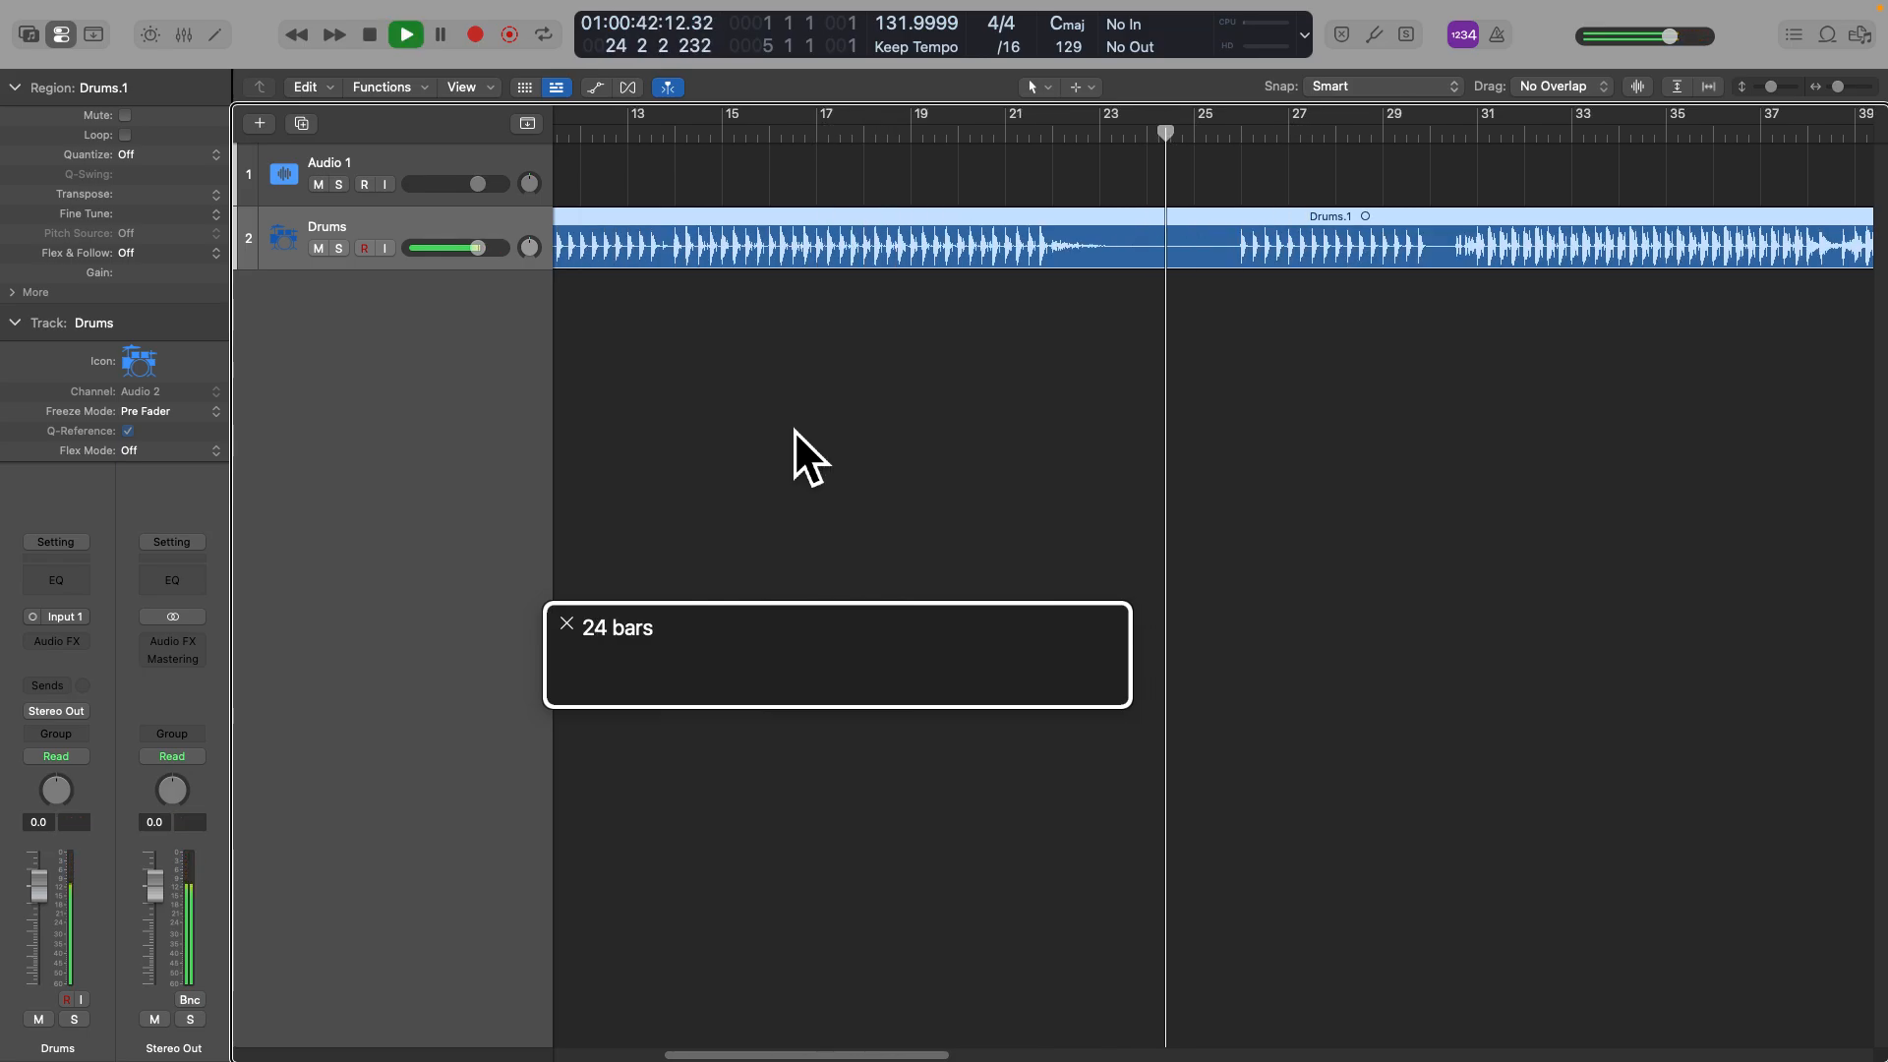
{"action": "key", "text": "comma"}
{"action": "key", "text": "comma"}
{"action": "key", "text": "comma"}
{"action": "key", "text": "period"}
{"action": "key", "text": "period"}
{"action": "key", "text": "comma"}
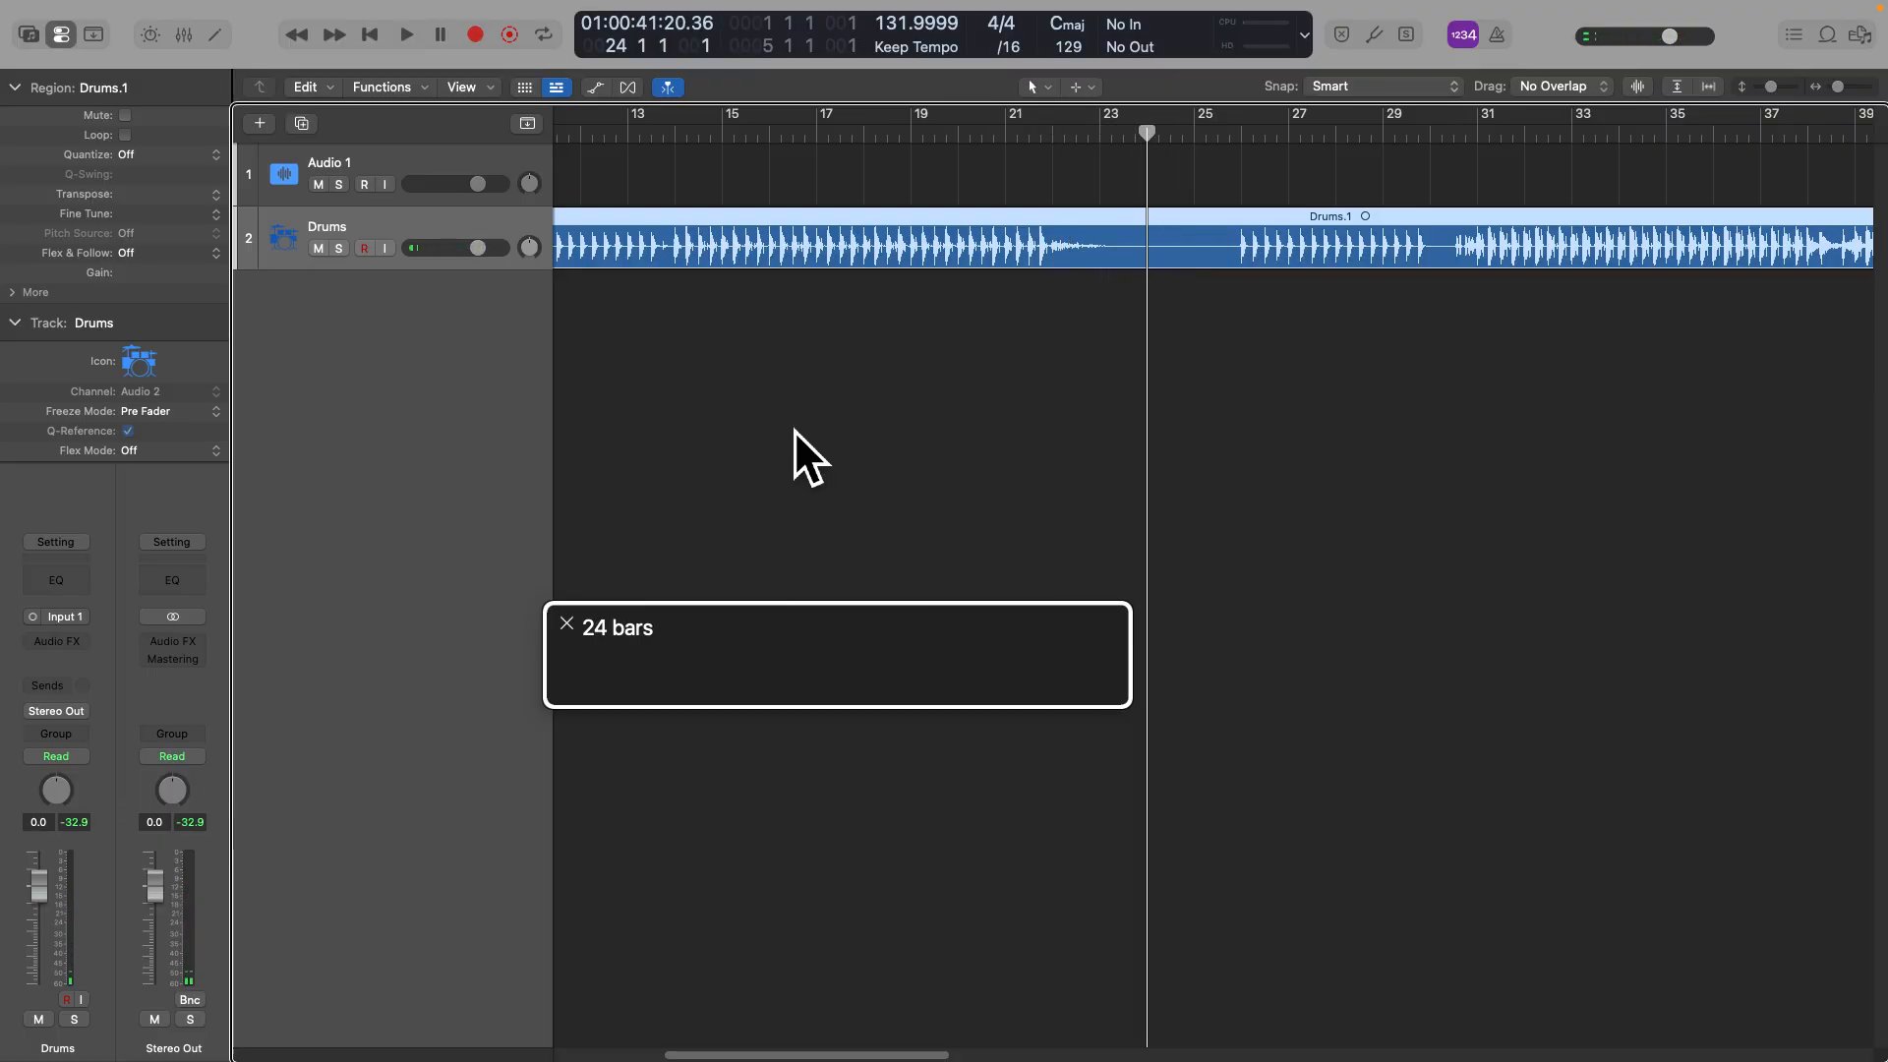
Check the Drums region's end and start again, and play the project from bar 1 into the drums
{"action": "key", "text": "ctrl+period"}
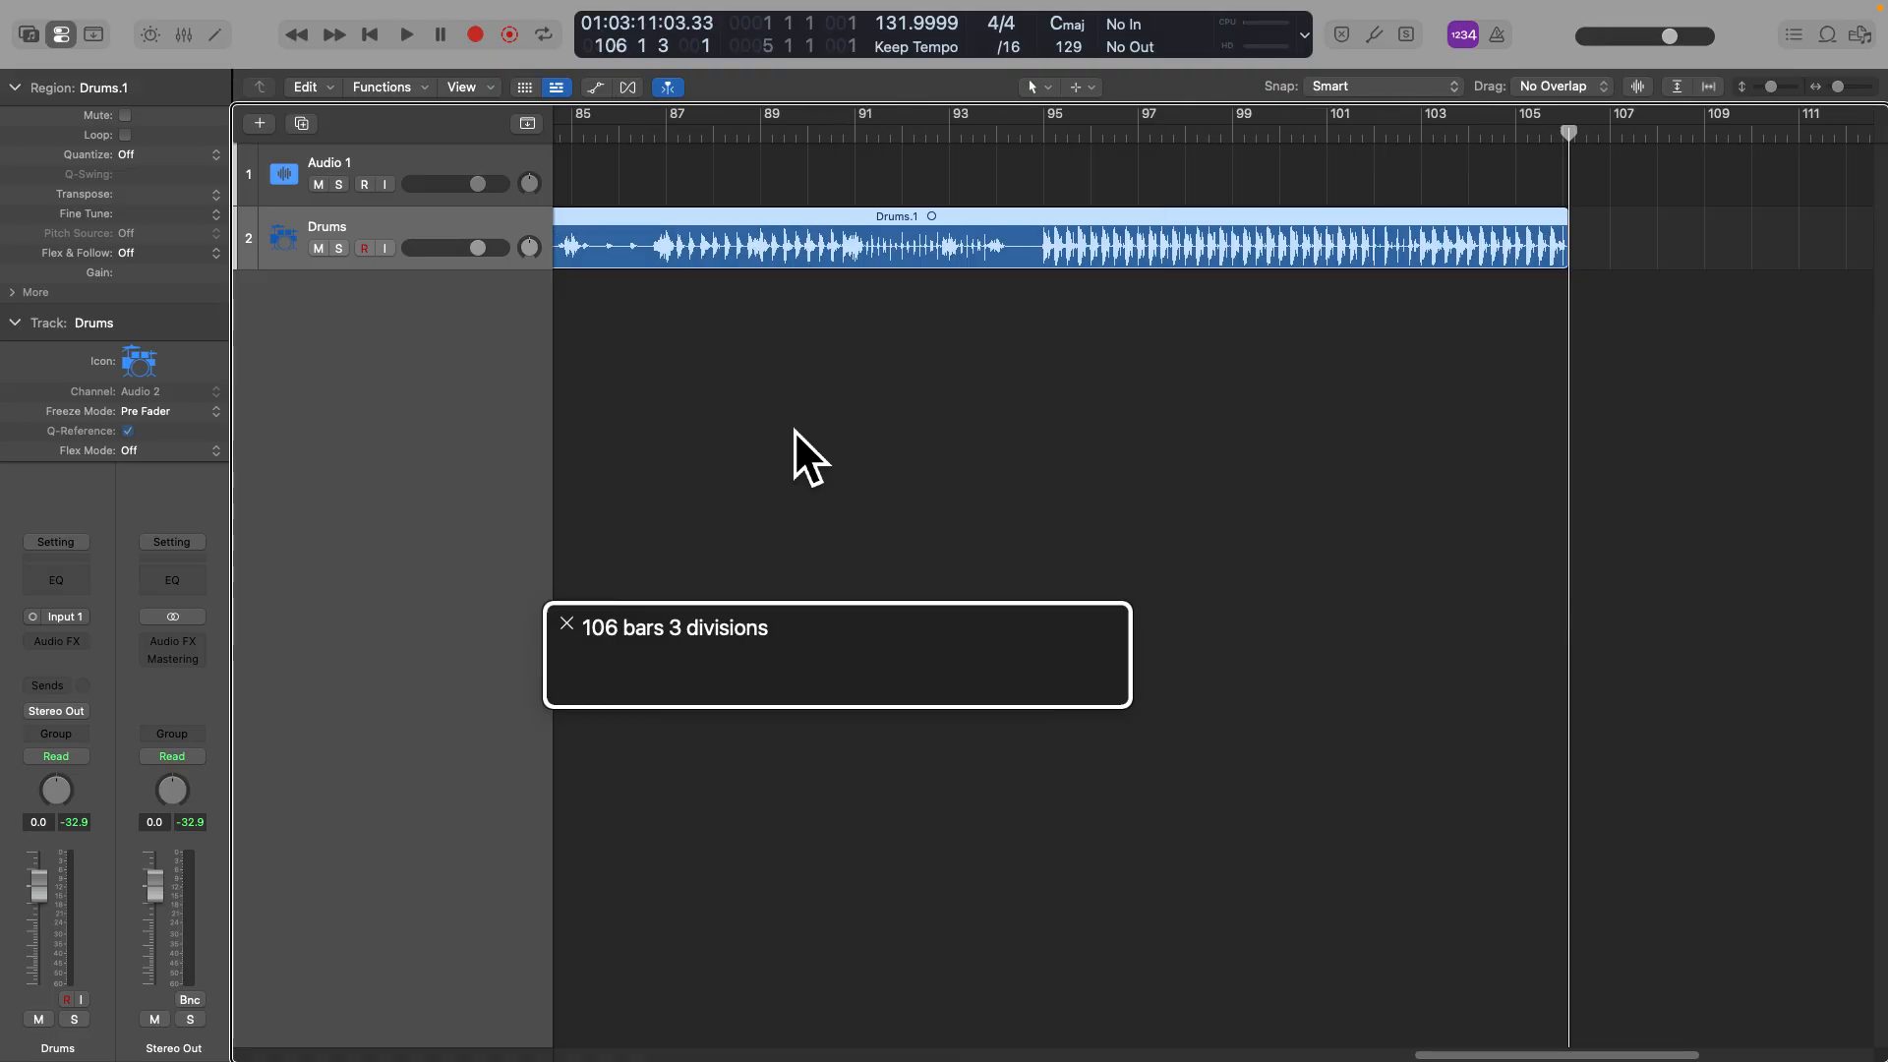
{"action": "key", "text": "ctrl+comma"}
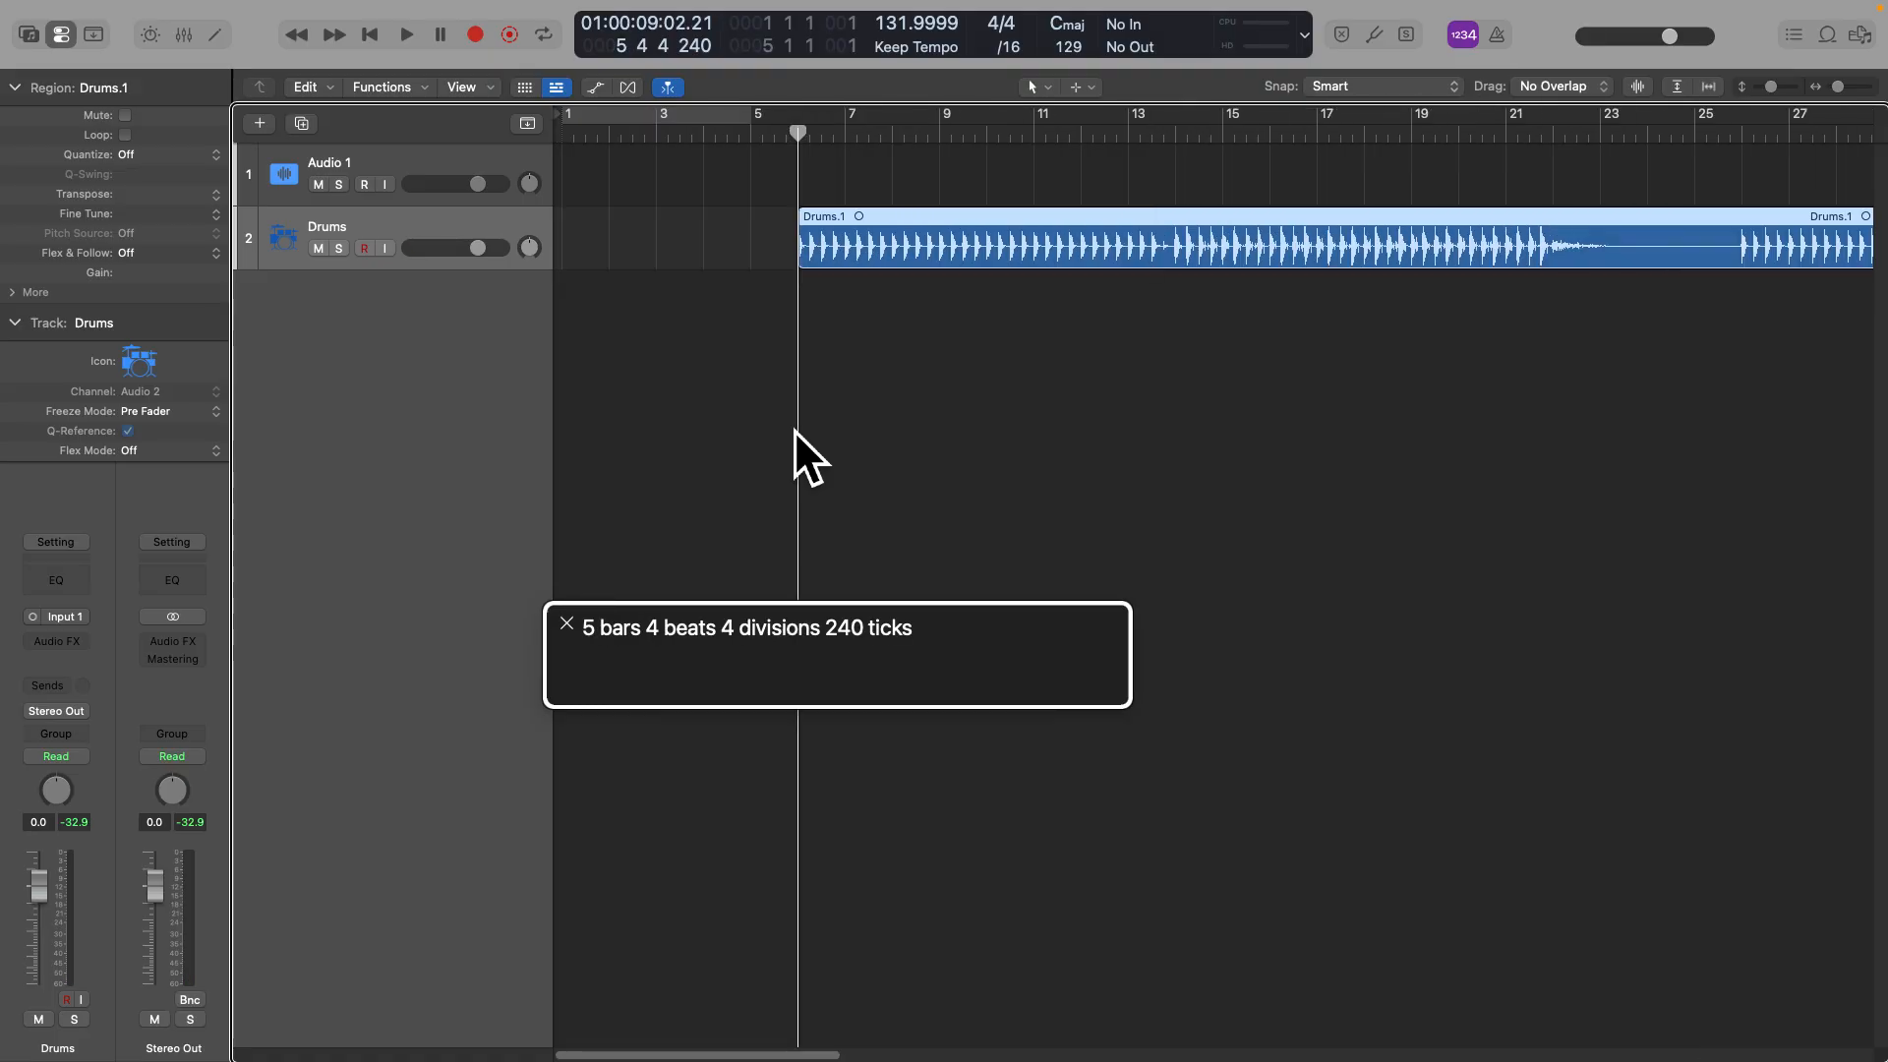
{"action": "key", "text": "Return"}
{"action": "key", "text": "space"}
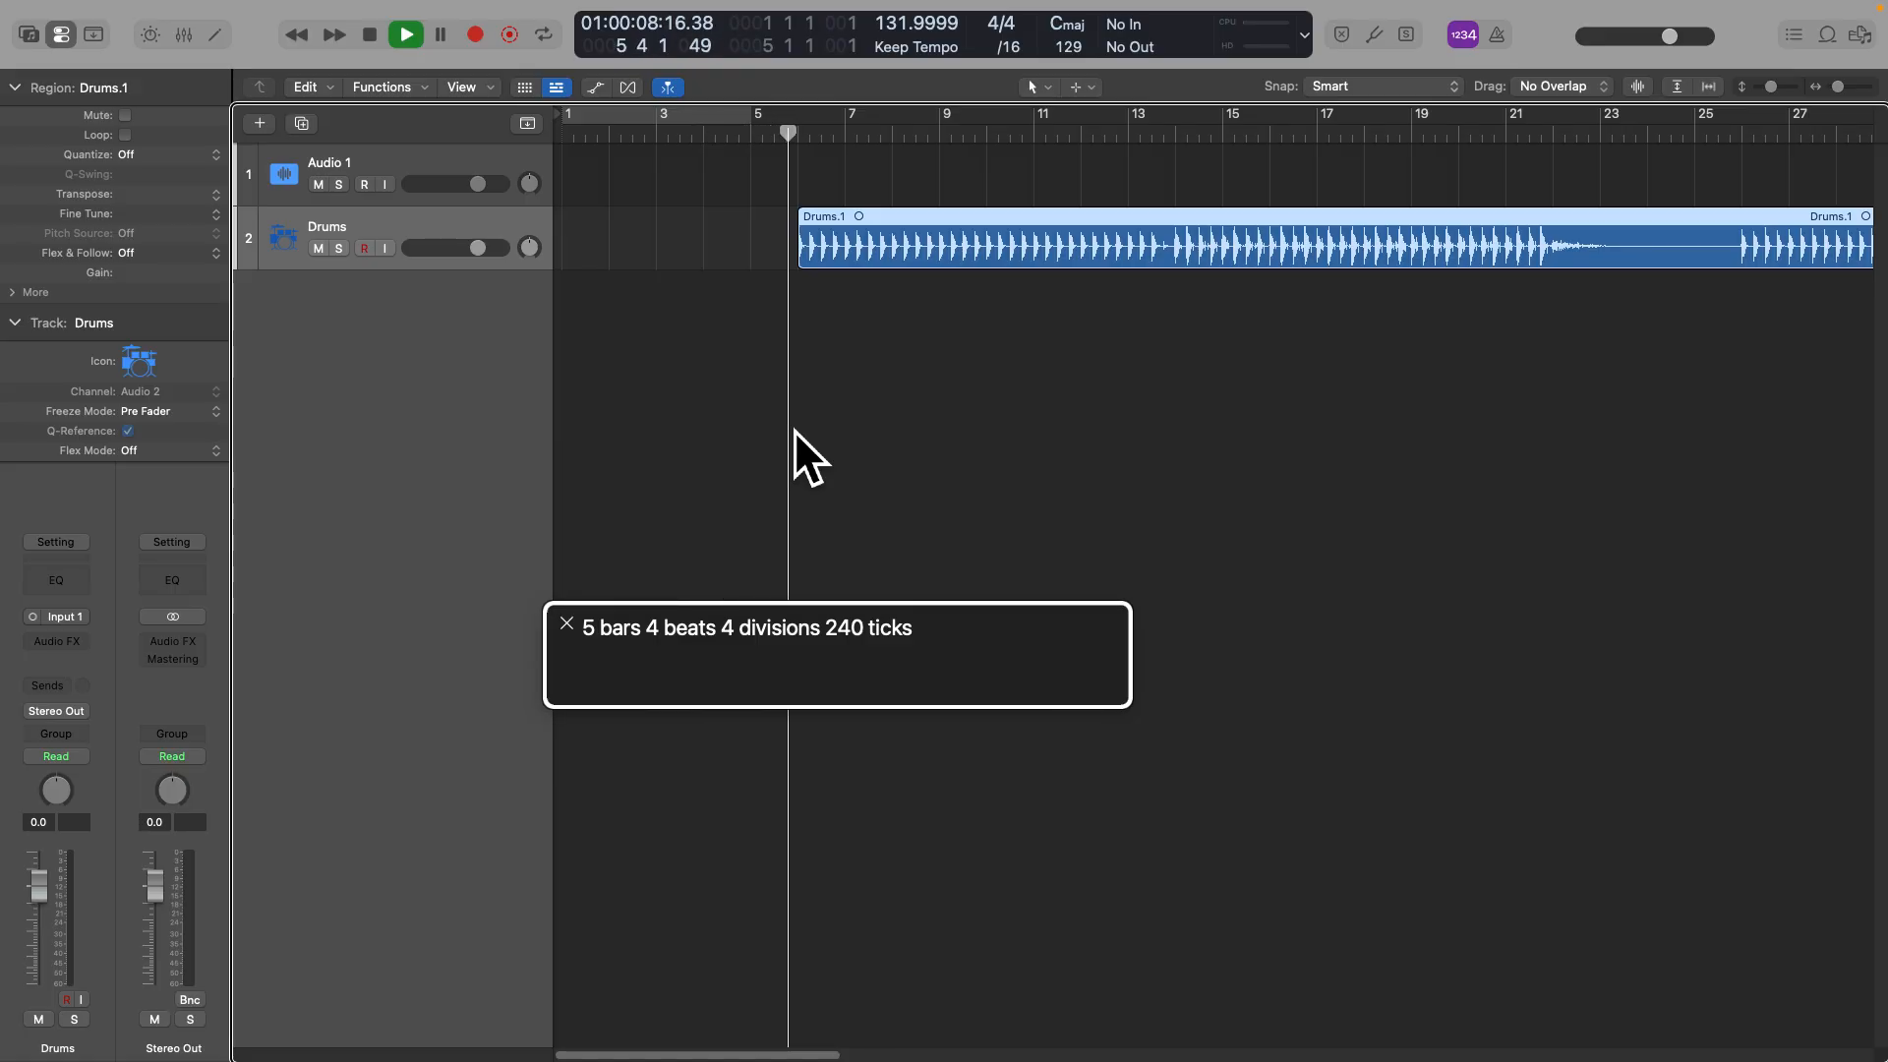
{"action": "key", "text": "space"}
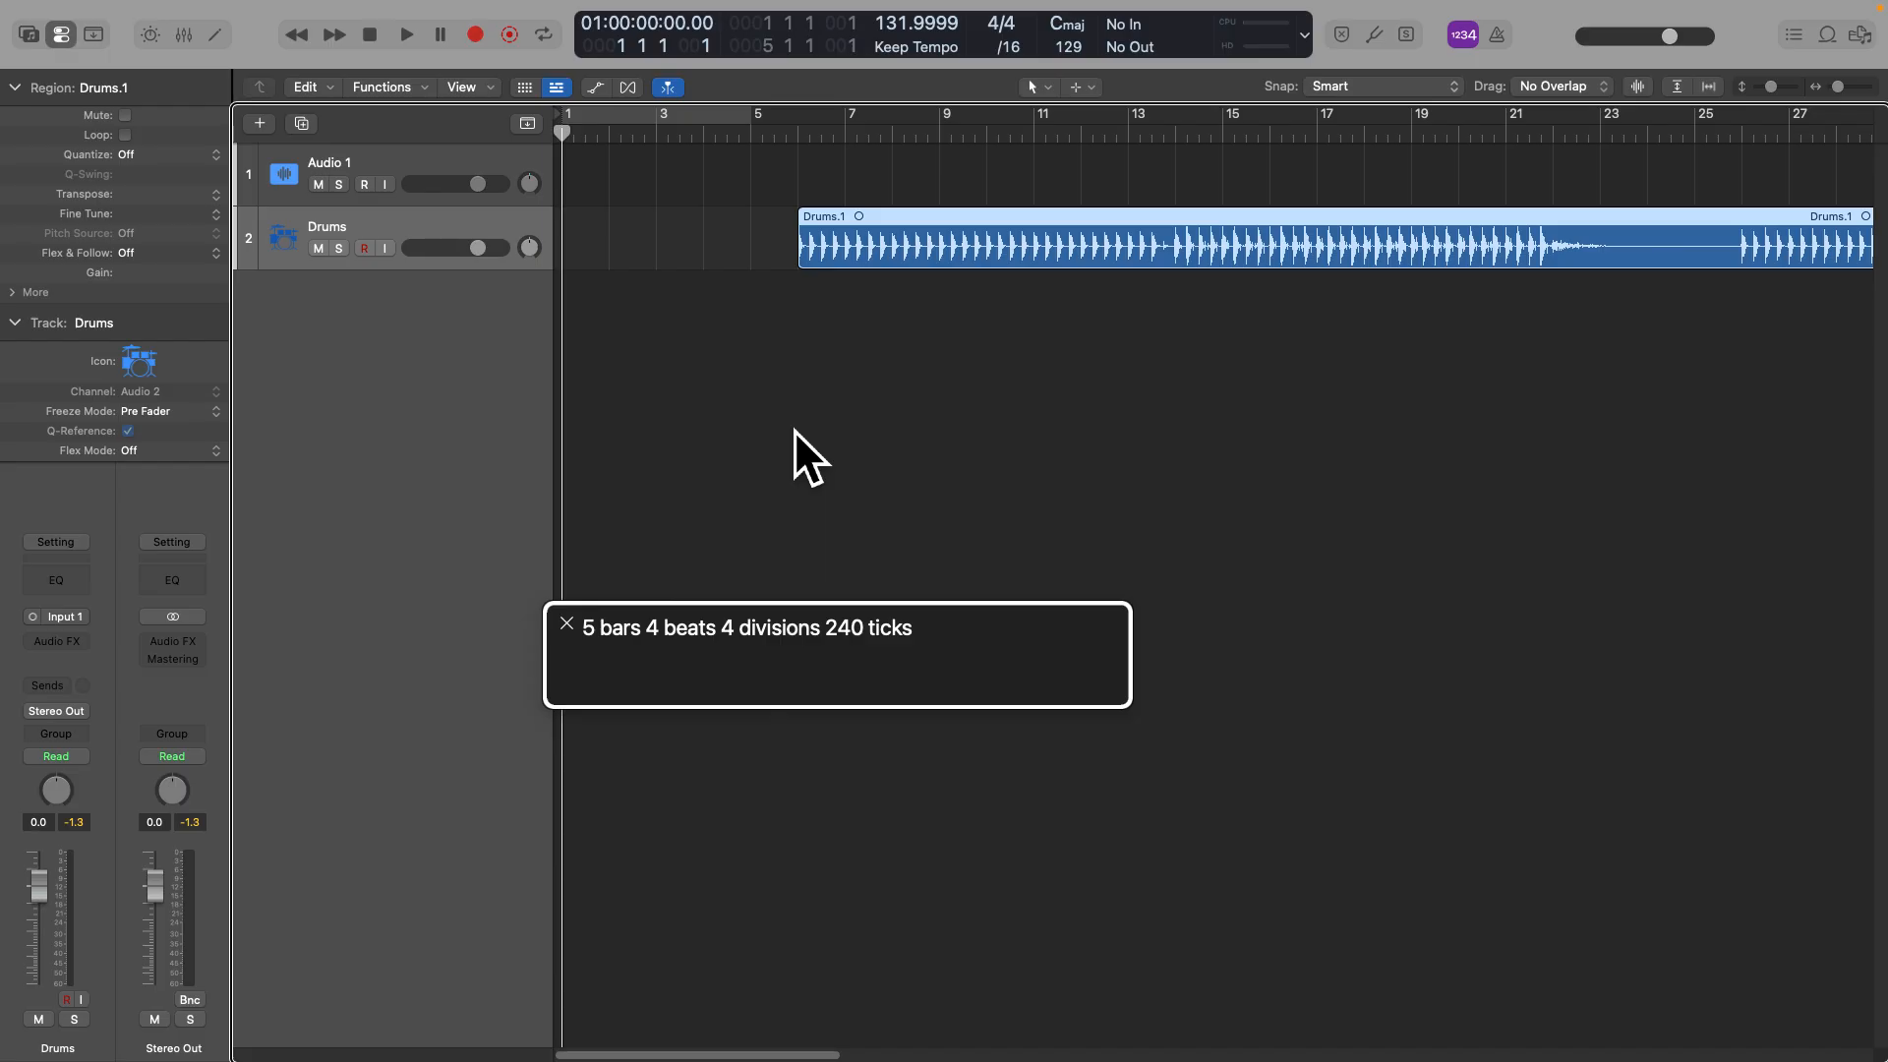
Move the trimmed Drums region to start at bar 2, and check its new end and start positions
{"action": "key", "text": "period"}
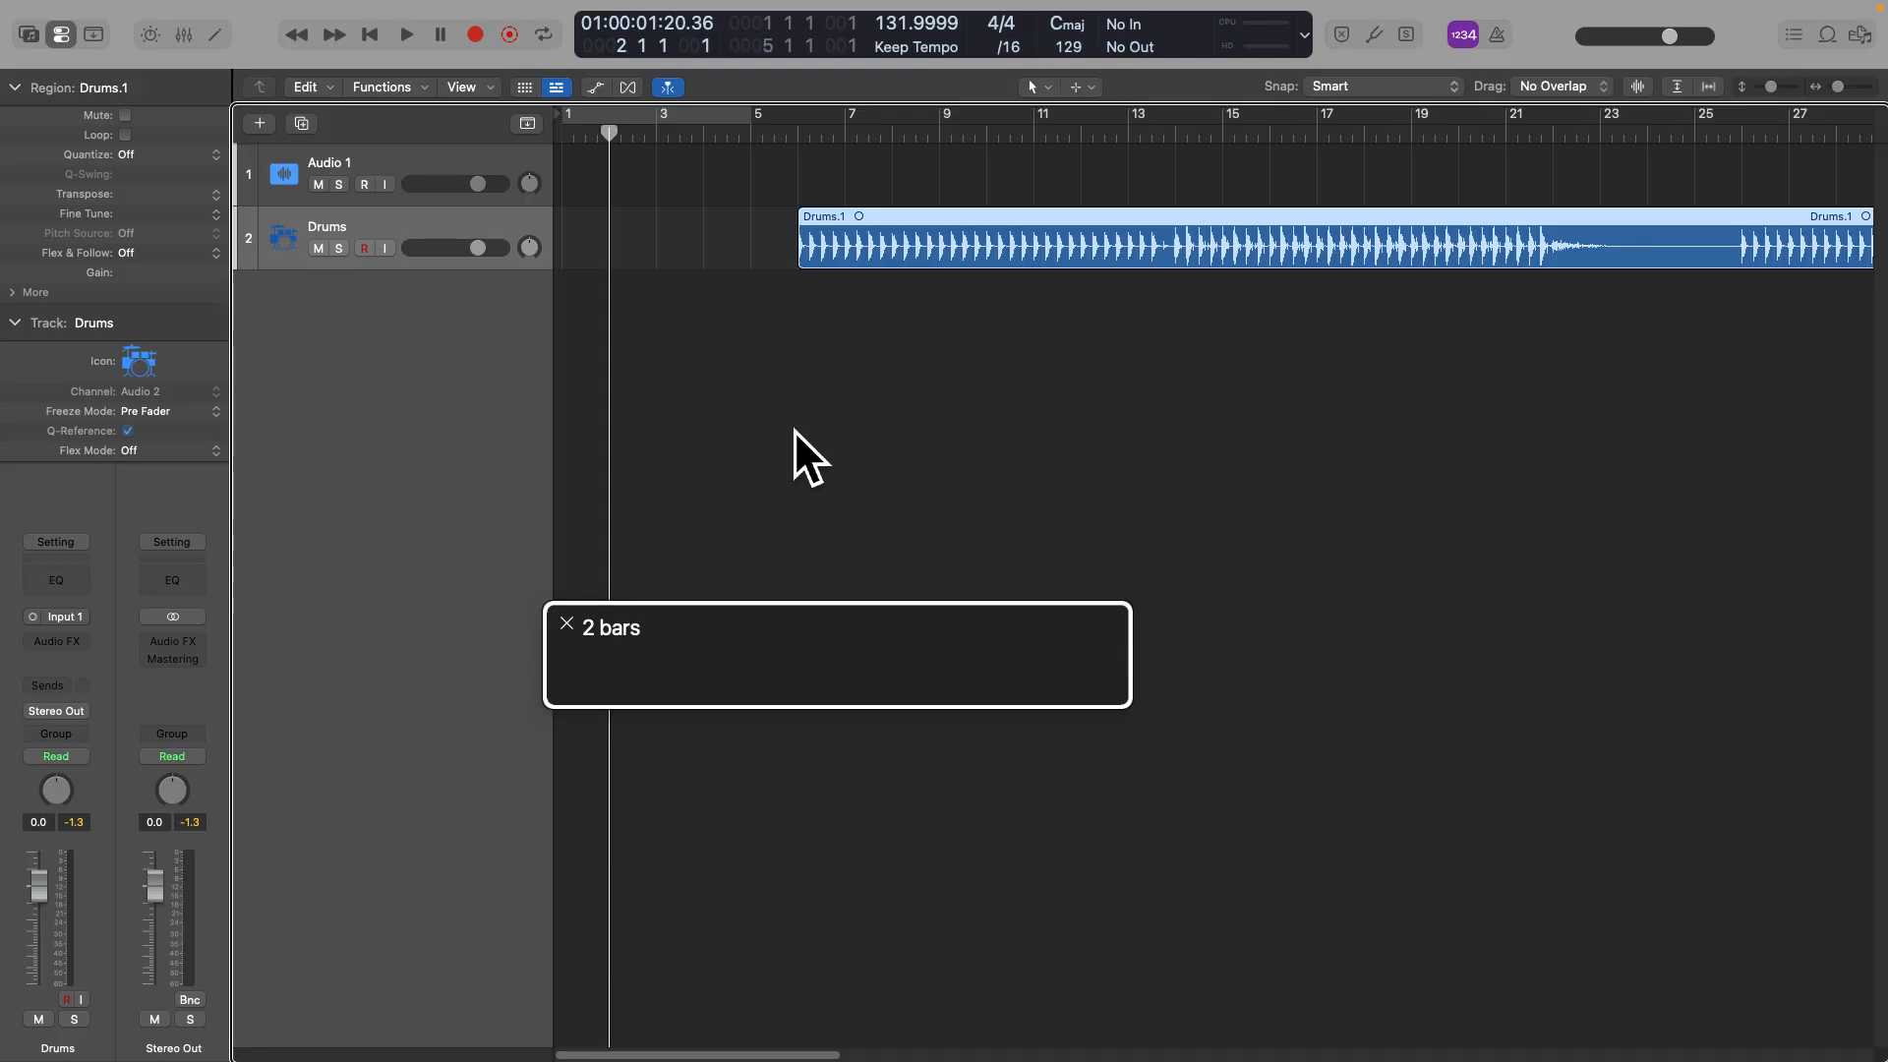
{"action": "key", "text": "semicolon"}
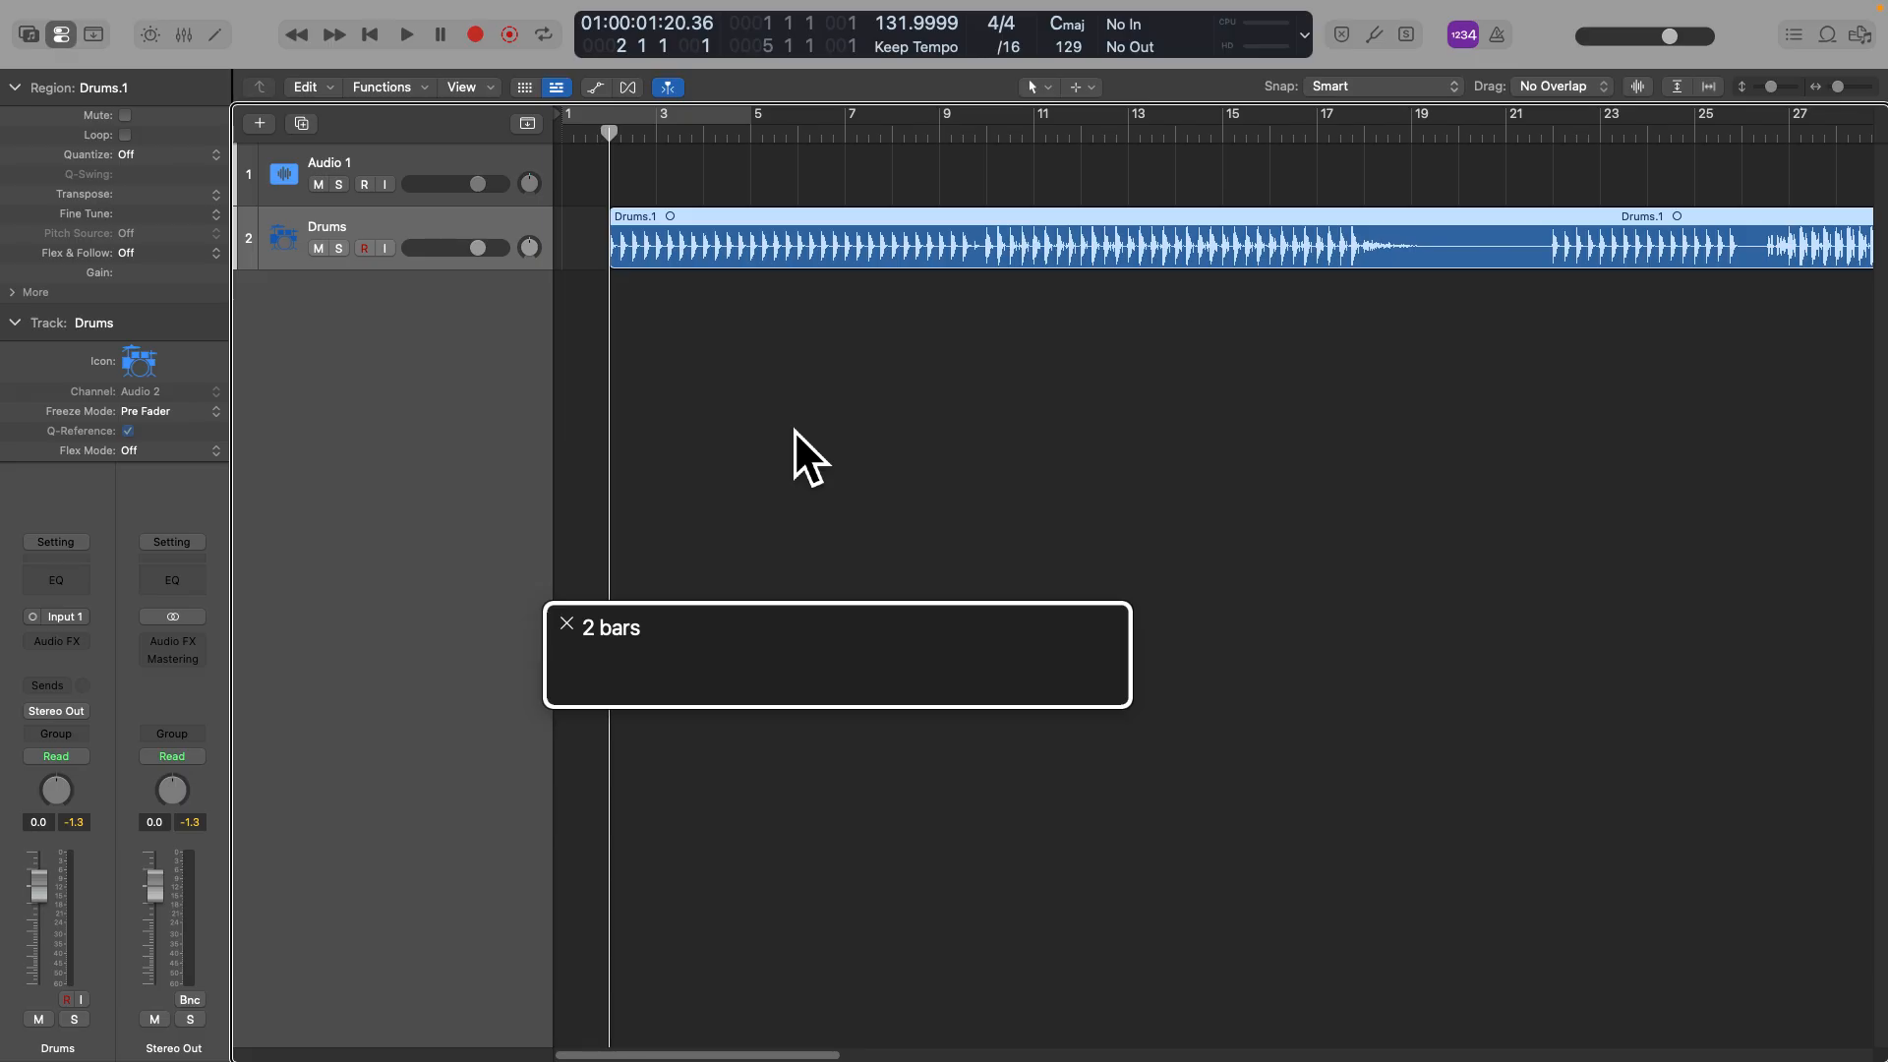
{"action": "key", "text": "shift+End"}
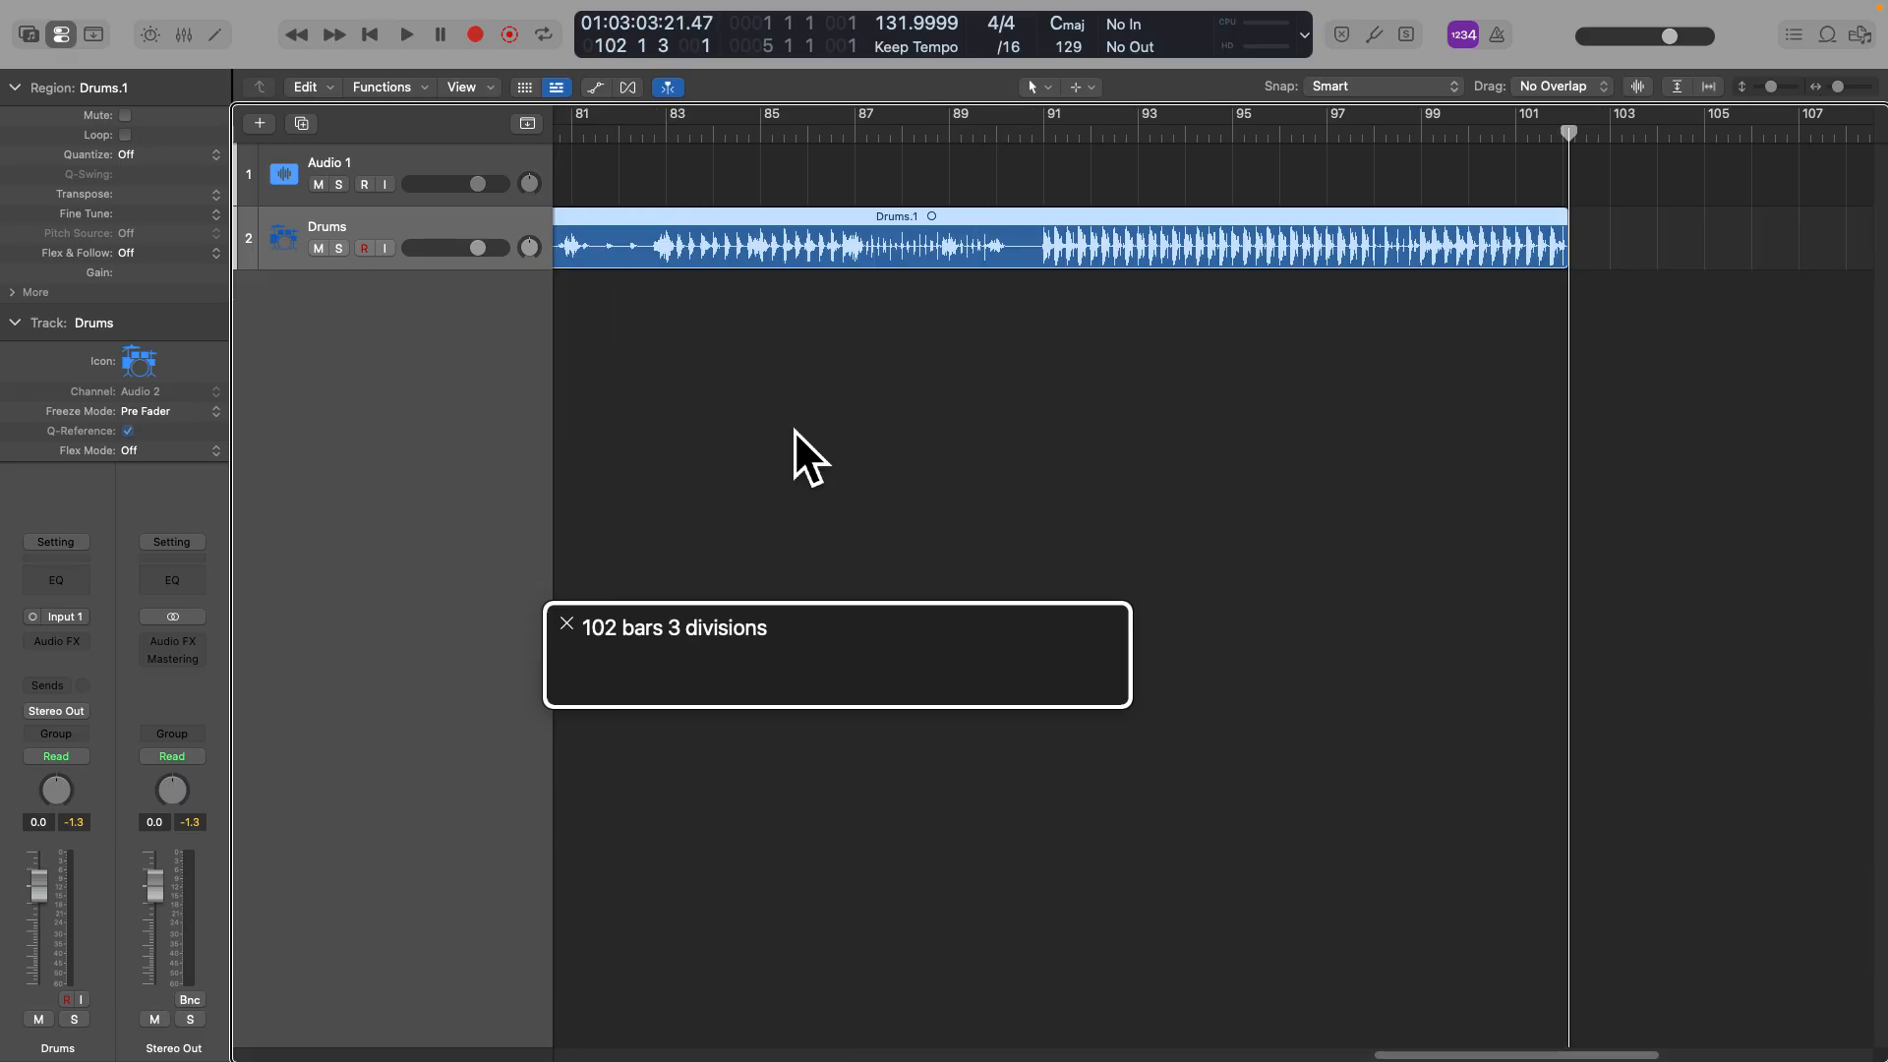
{"action": "key", "text": "shift+Home"}
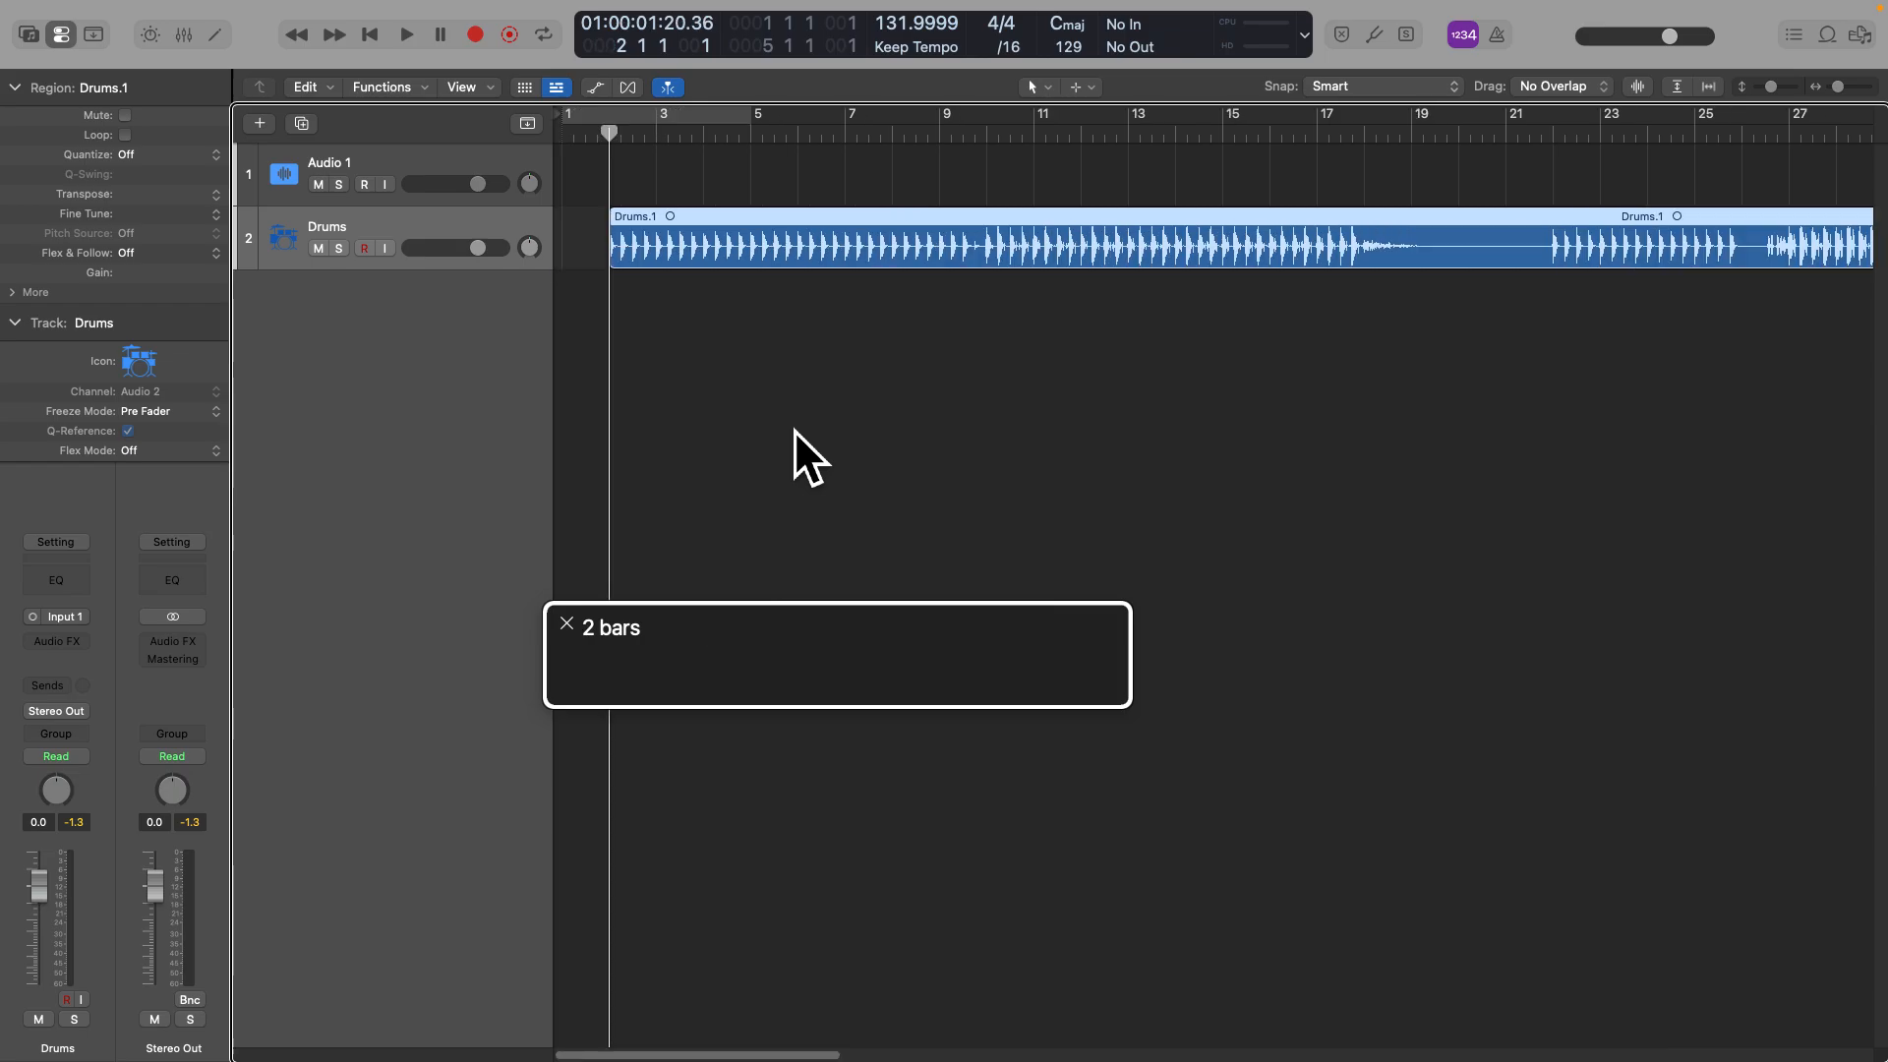
Play the moved drums briefly from bar 2, and return the playhead to the project start
{"action": "key", "text": "space"}
{"action": "key", "text": "space"}
{"action": "key", "text": "Return"}
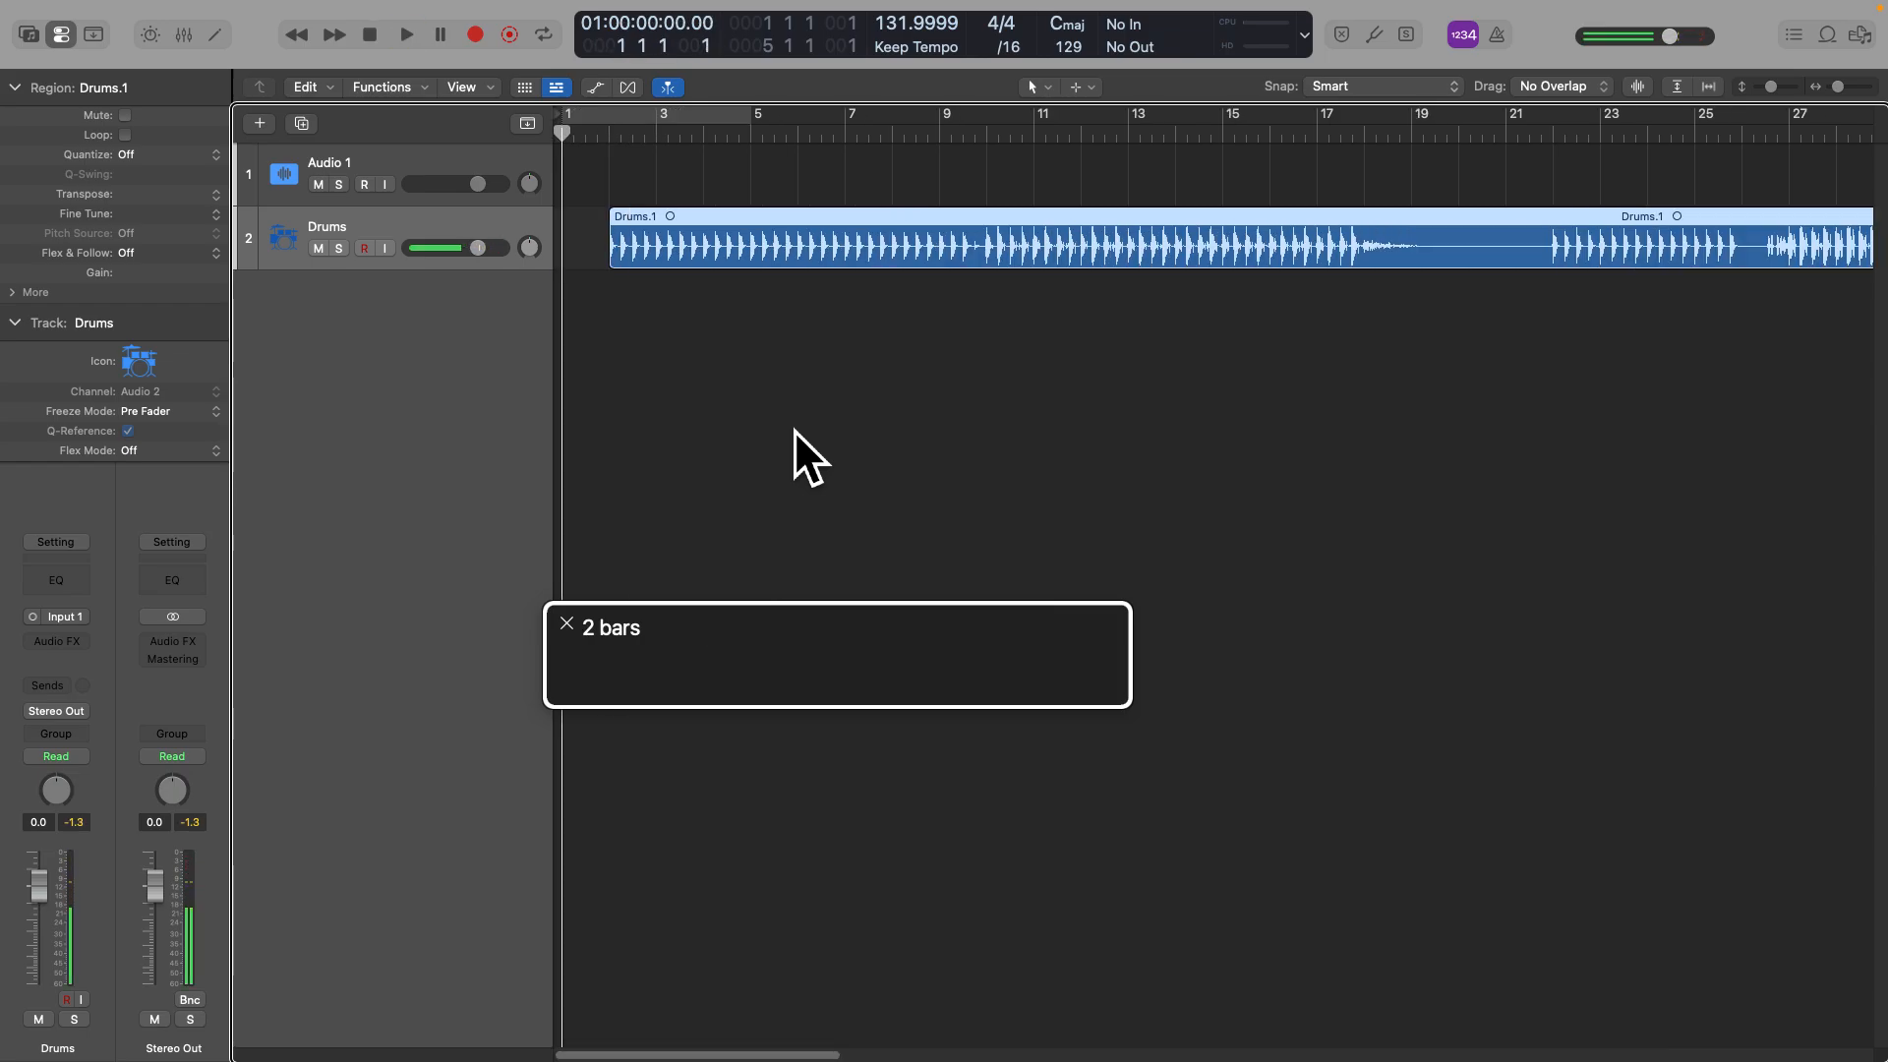
Audition the Drums region up to the drum break, stepping between bars 19 and 20 to locate the gap
{"action": "key", "text": "space"}
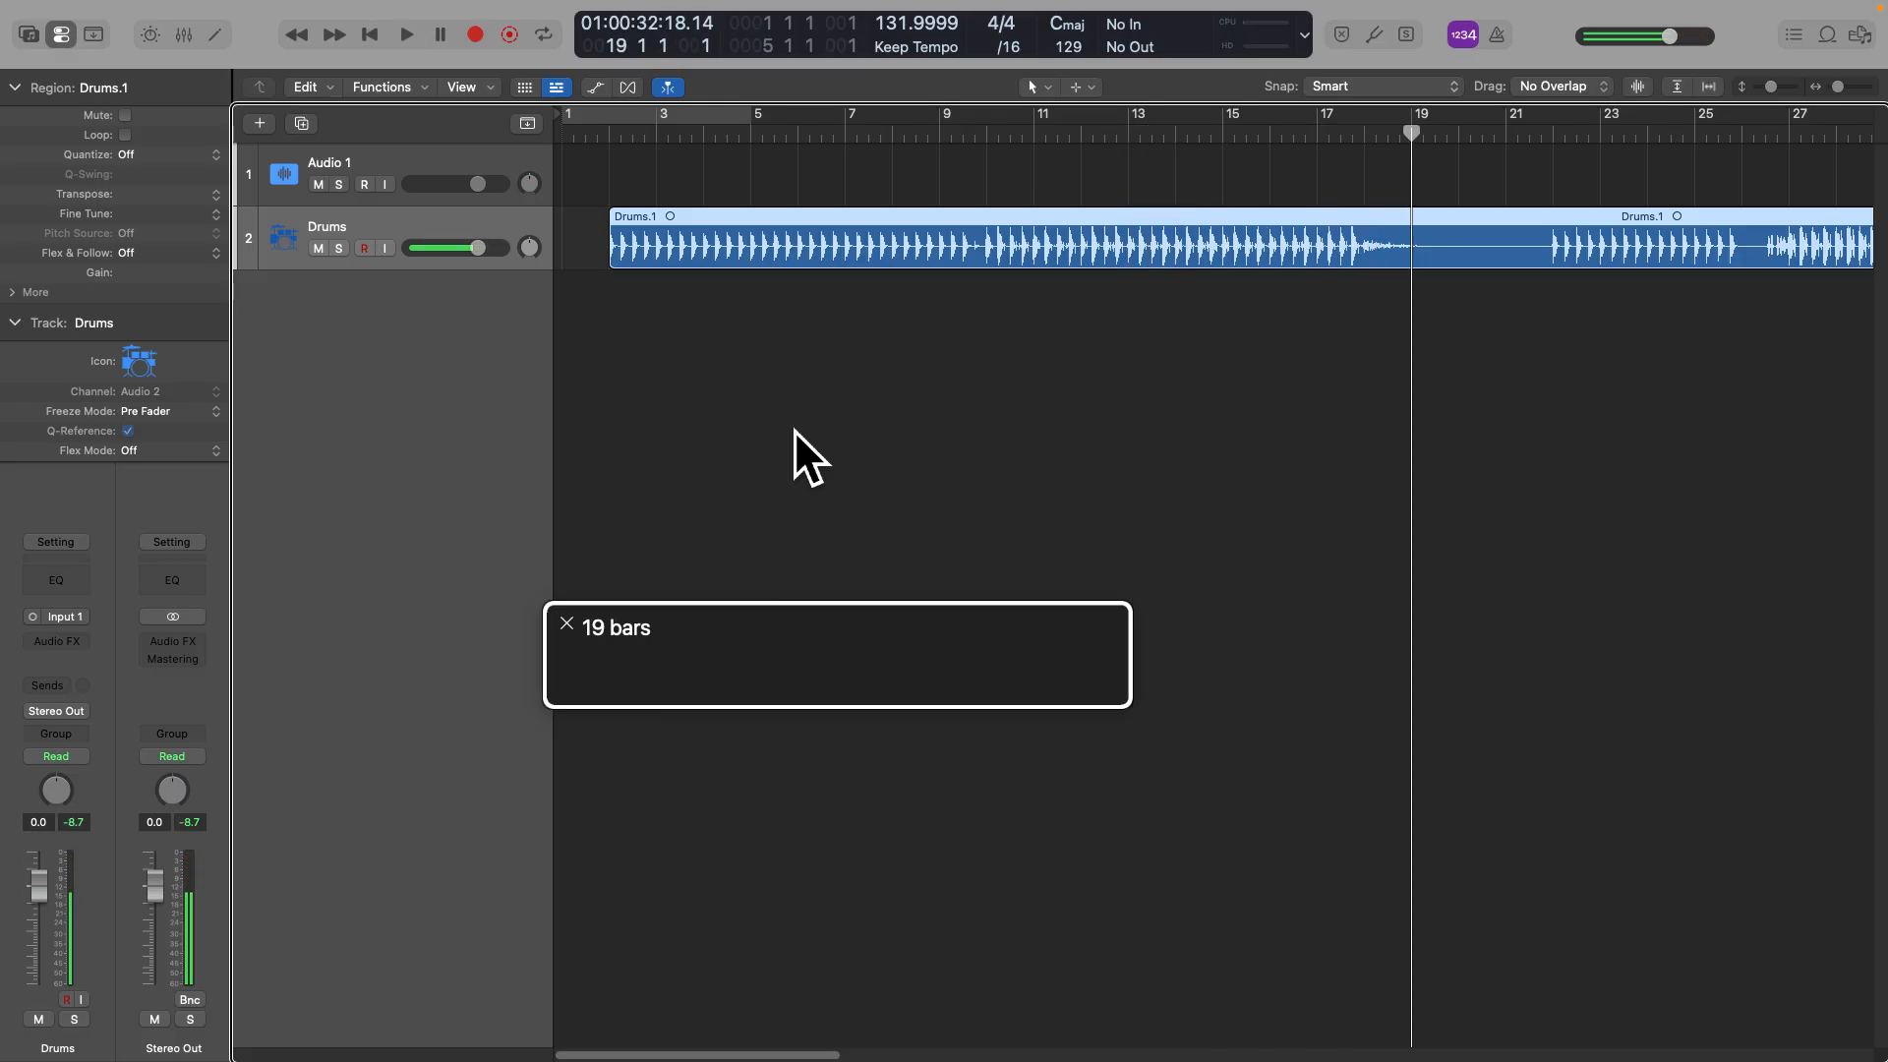
{"action": "key", "text": "space"}
{"action": "key", "text": "space"}
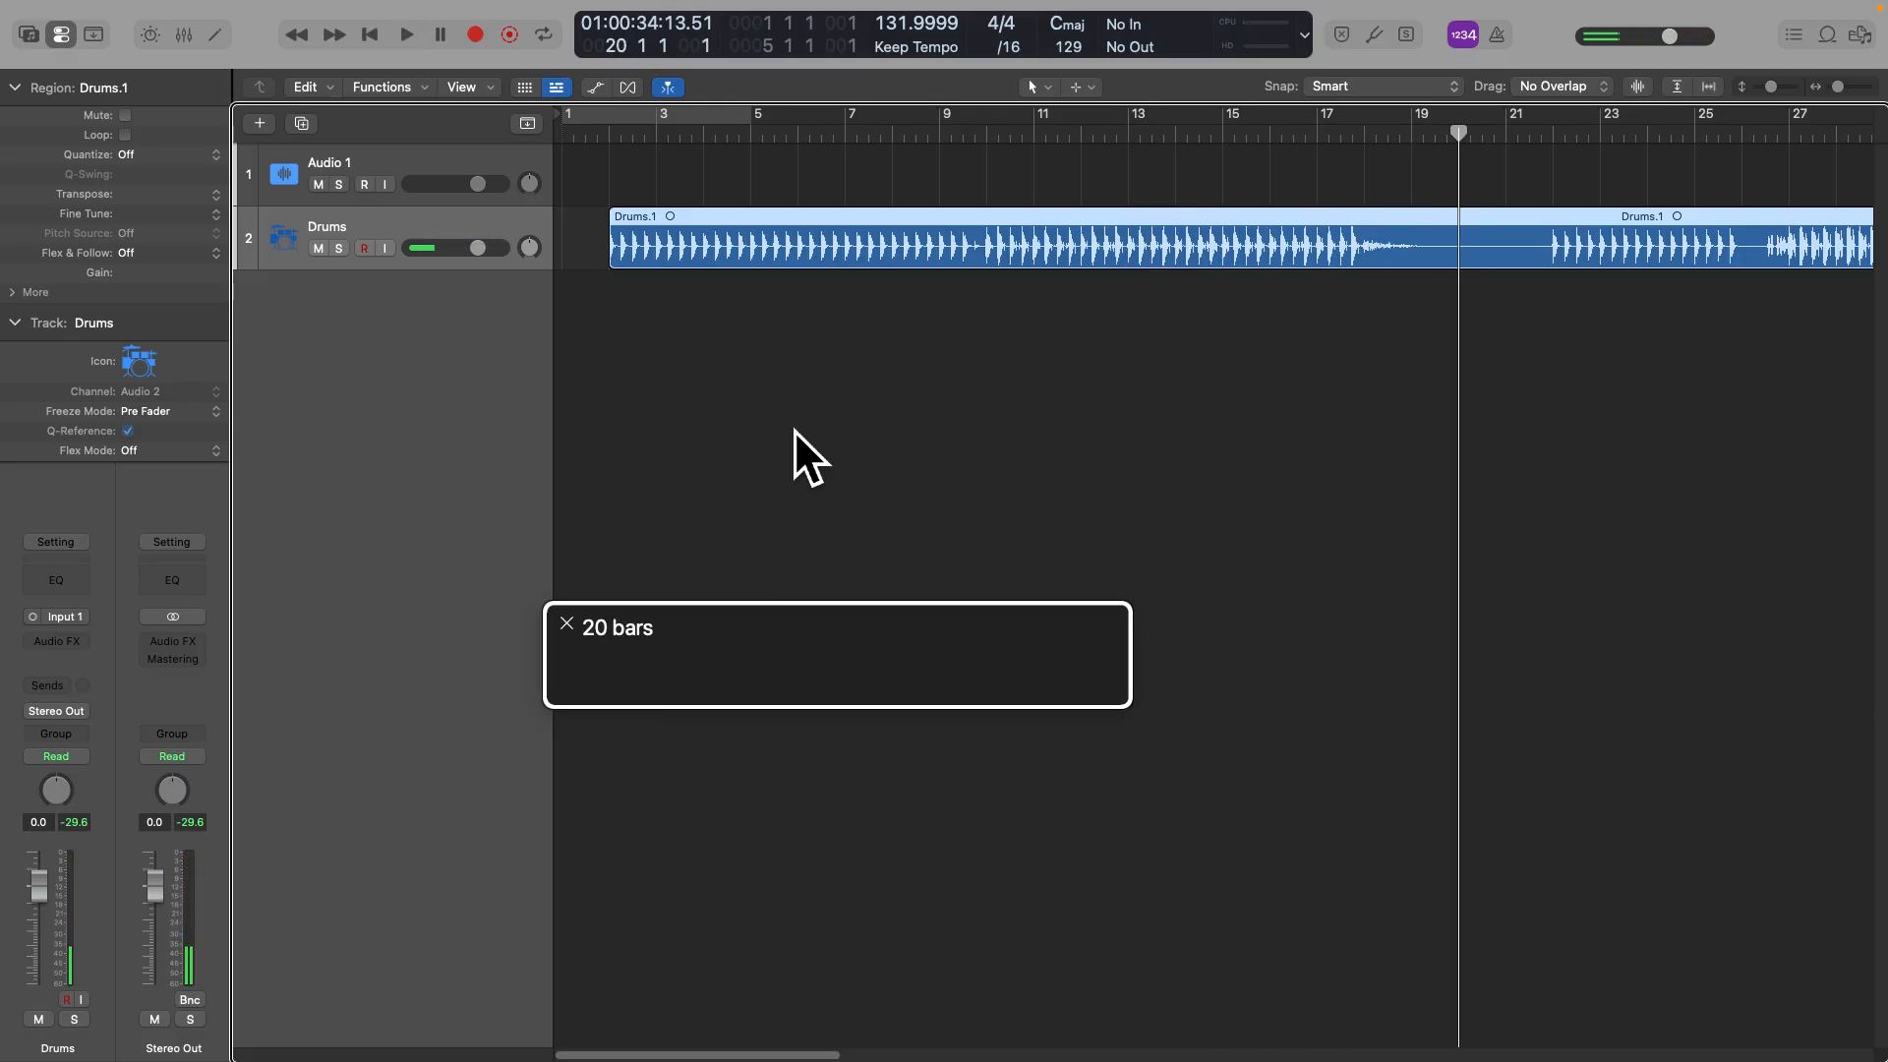
{"action": "key", "text": "comma"}
{"action": "key", "text": "comma"}
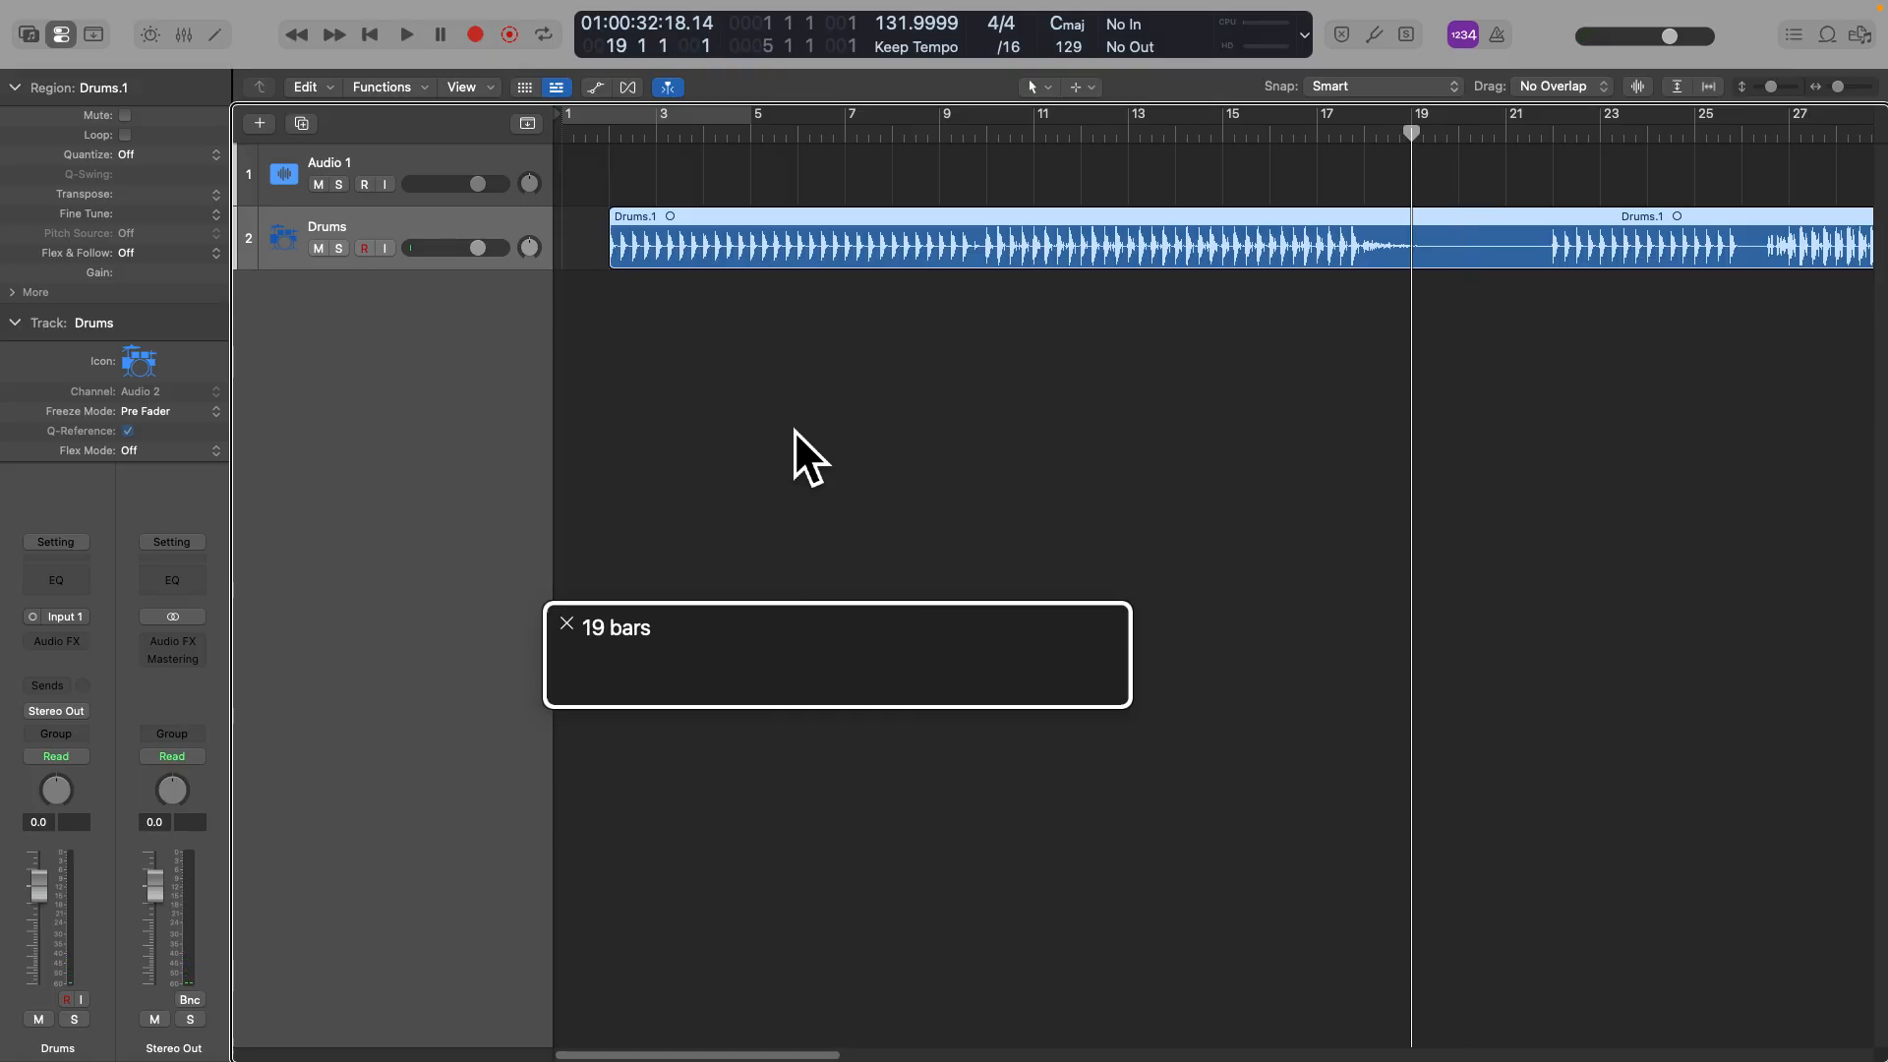
{"action": "key", "text": "comma"}
{"action": "key", "text": "period"}
{"action": "key", "text": "space"}
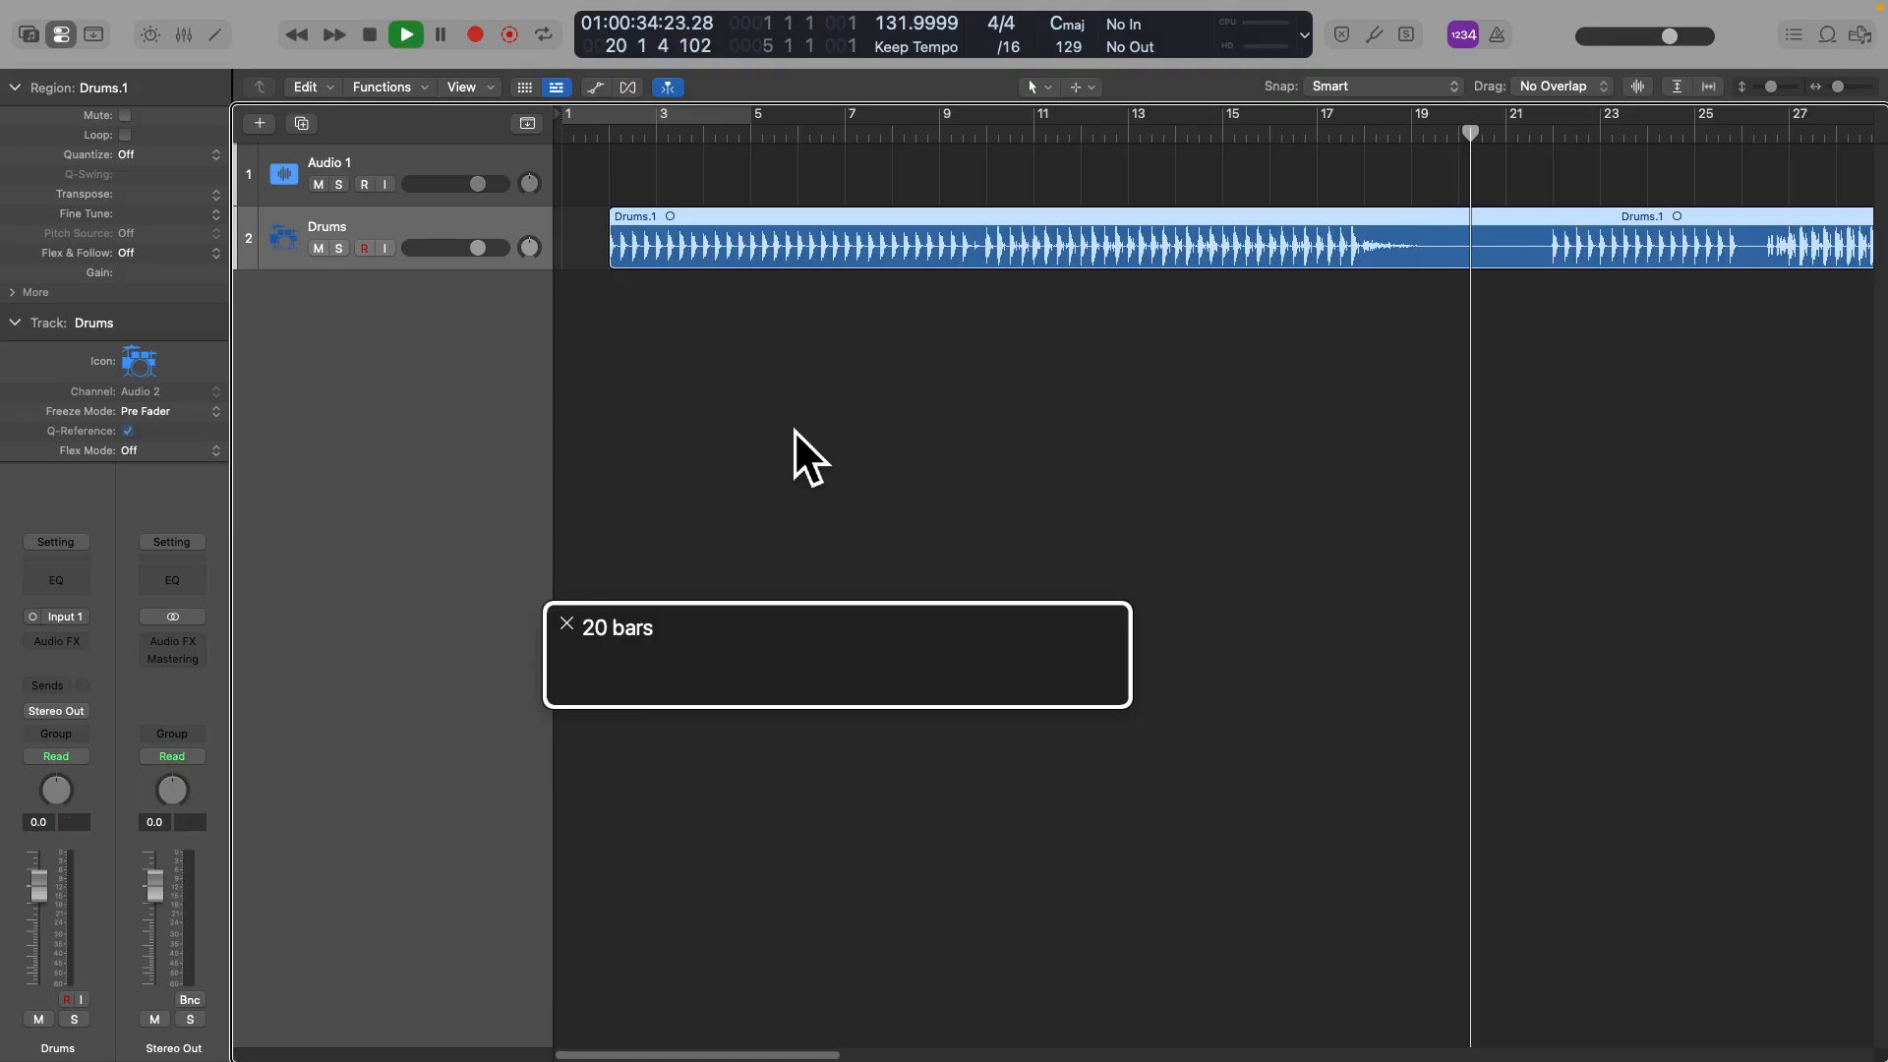
{"action": "key", "text": "space"}
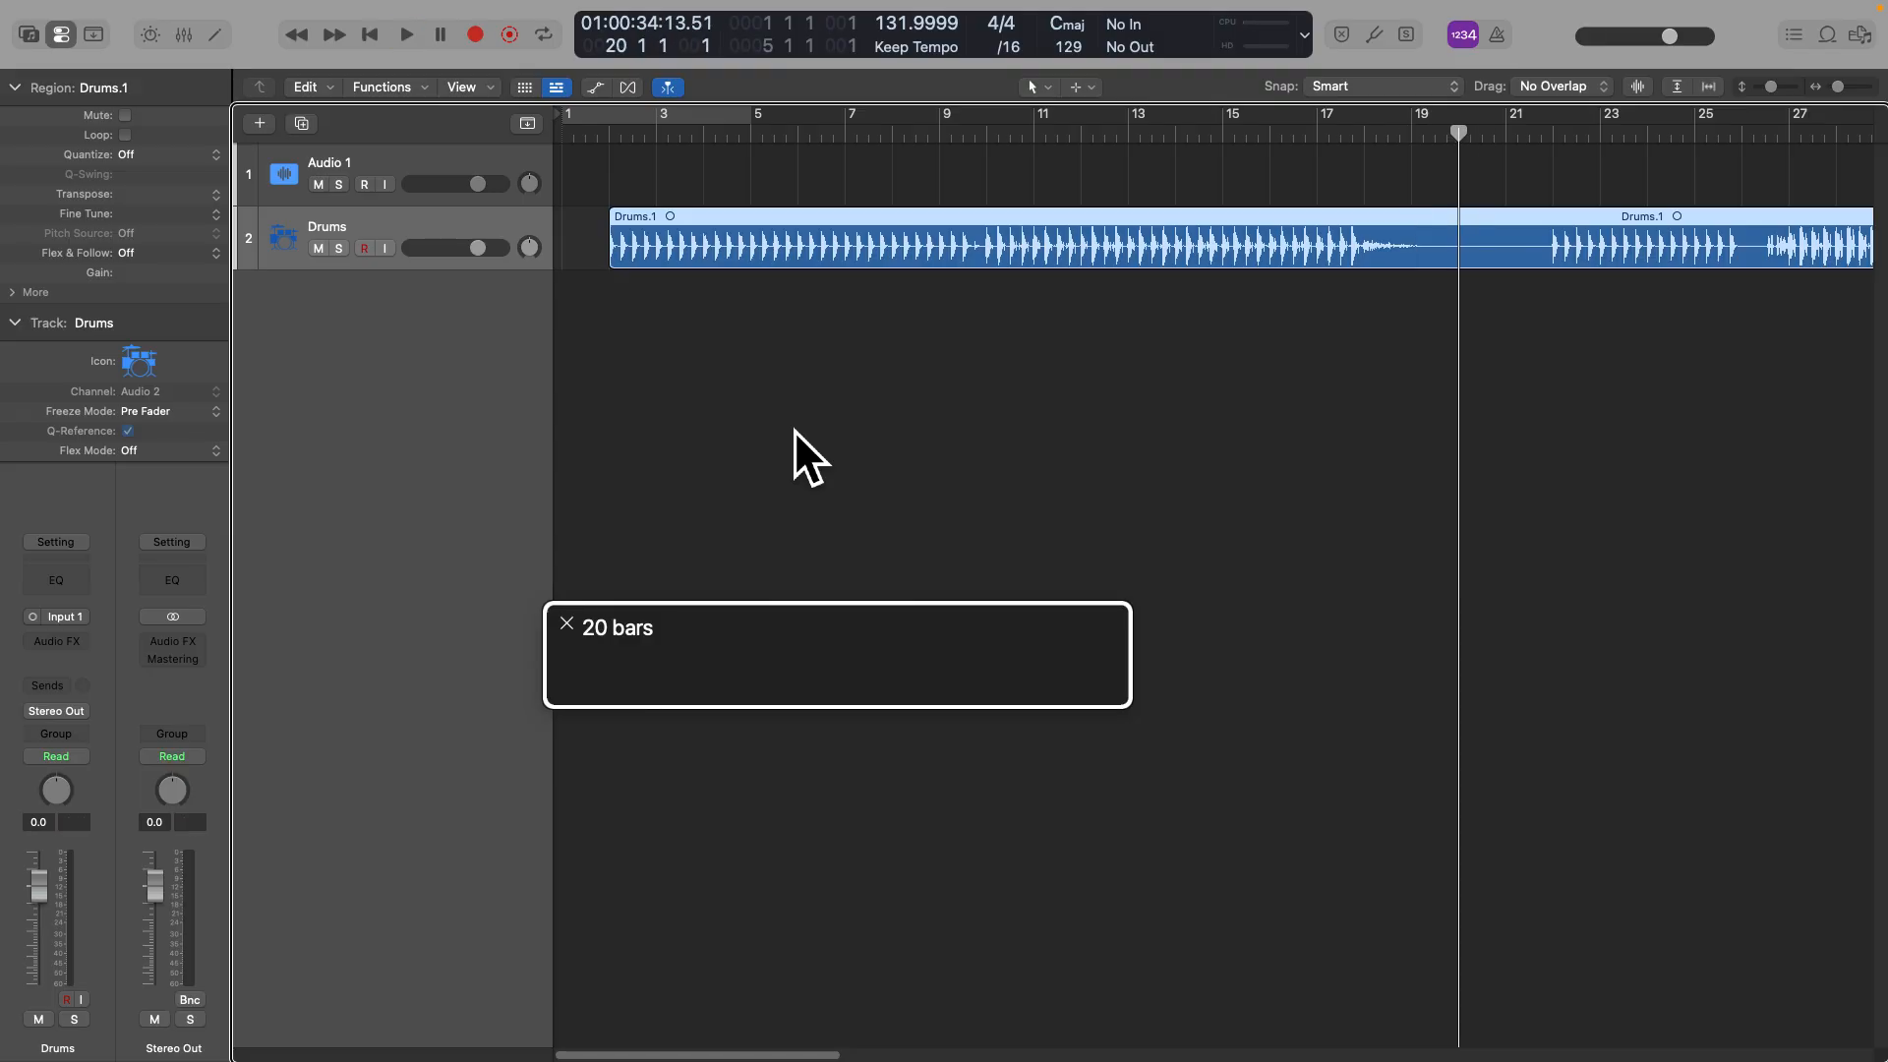
Audition the drums from bars 20, 21 and 22 to find where the next section begins
{"action": "key", "text": "space"}
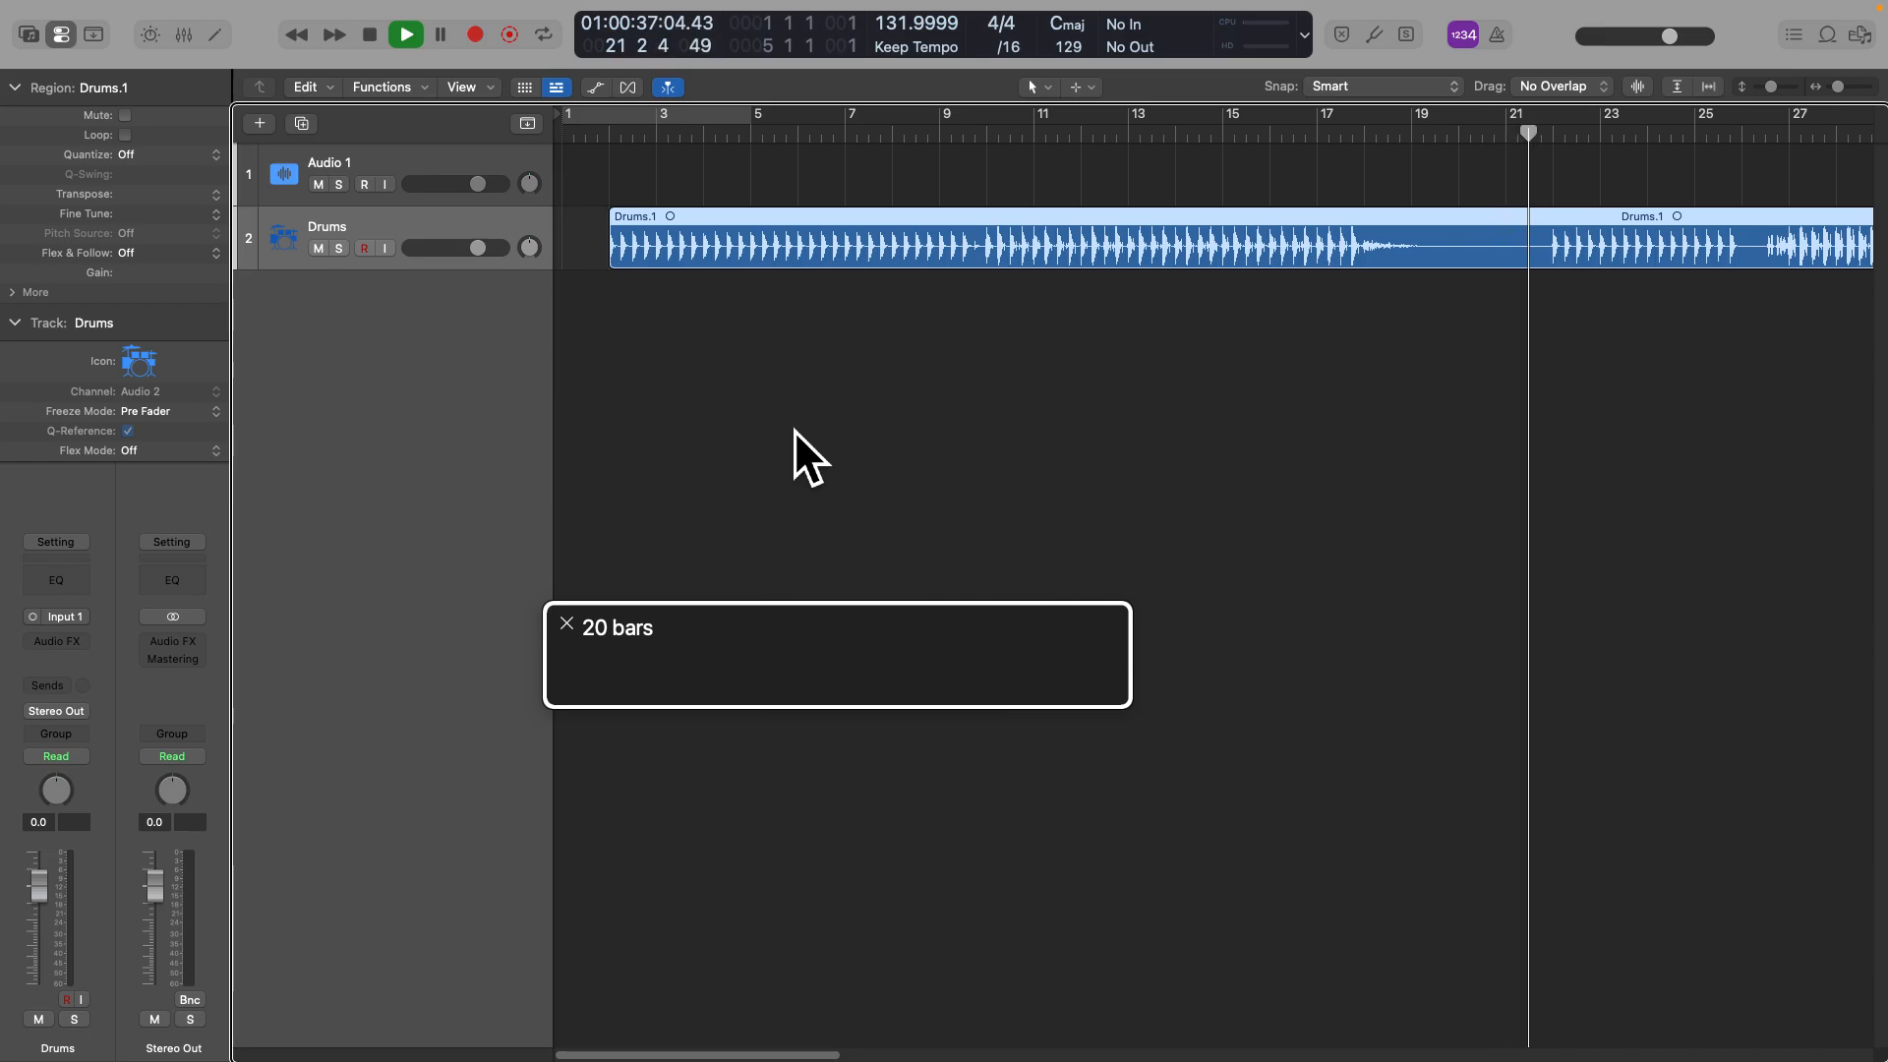
{"action": "key", "text": "space"}
{"action": "key", "text": "period"}
{"action": "key", "text": "space"}
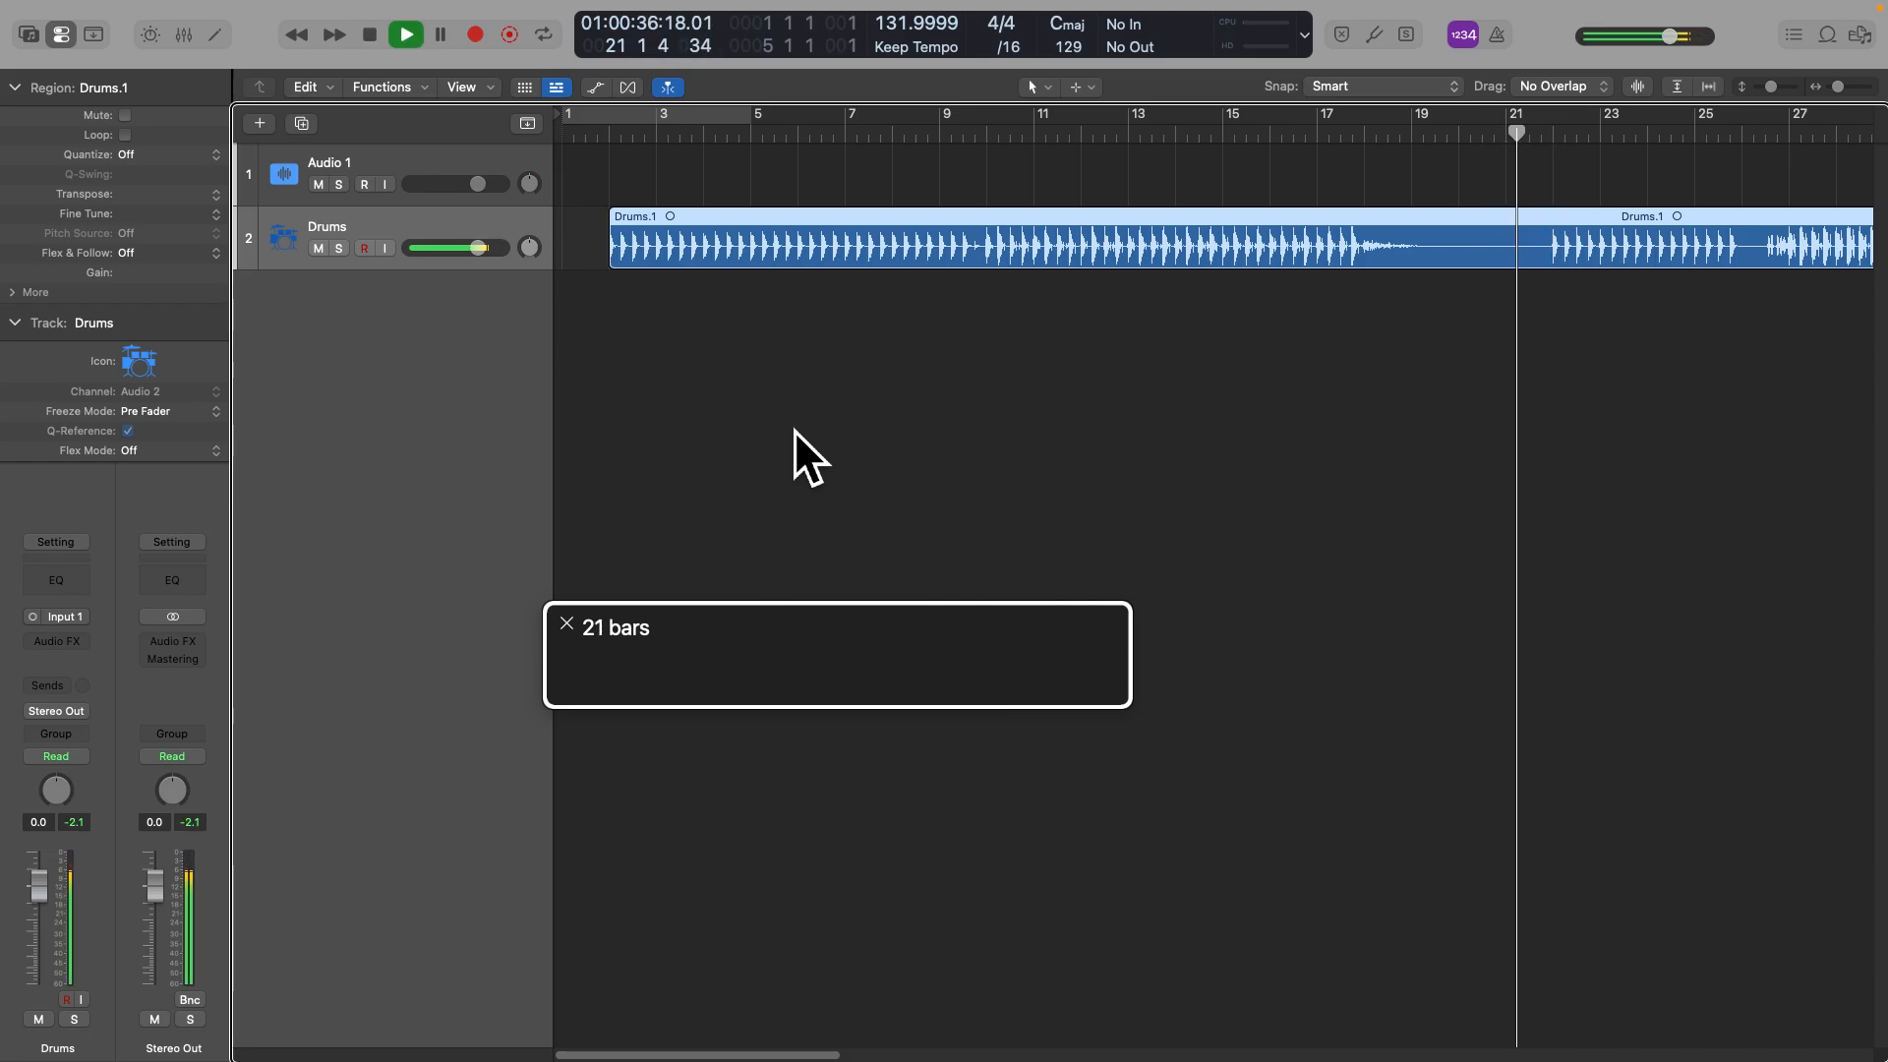
{"action": "key", "text": "space"}
{"action": "key", "text": "period"}
{"action": "key", "text": "space"}
{"action": "key", "text": "space"}
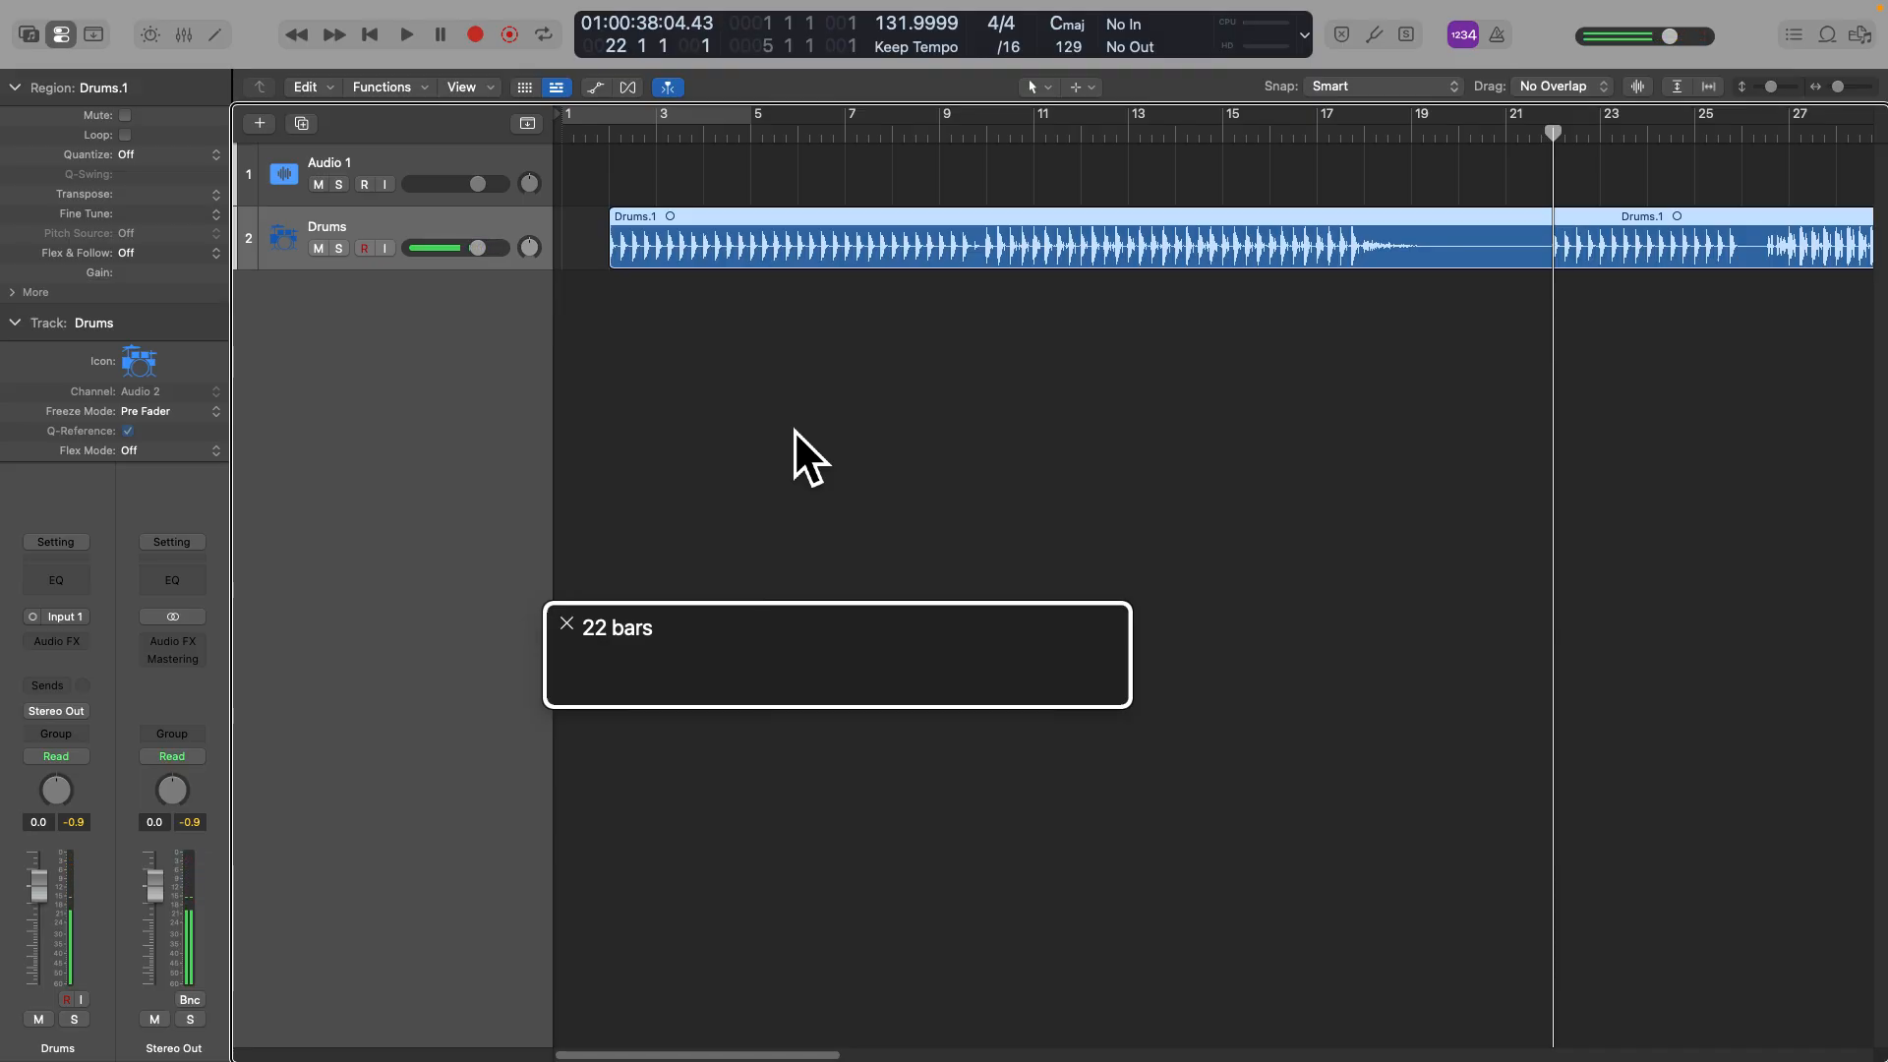
Recheck the drums from bars 21 and 22, and split the Drums region at bar 22
{"action": "key", "text": "comma"}
{"action": "key", "text": "space"}
{"action": "key", "text": "space"}
{"action": "key", "text": "period"}
{"action": "key", "text": "space"}
{"action": "key", "text": "space"}
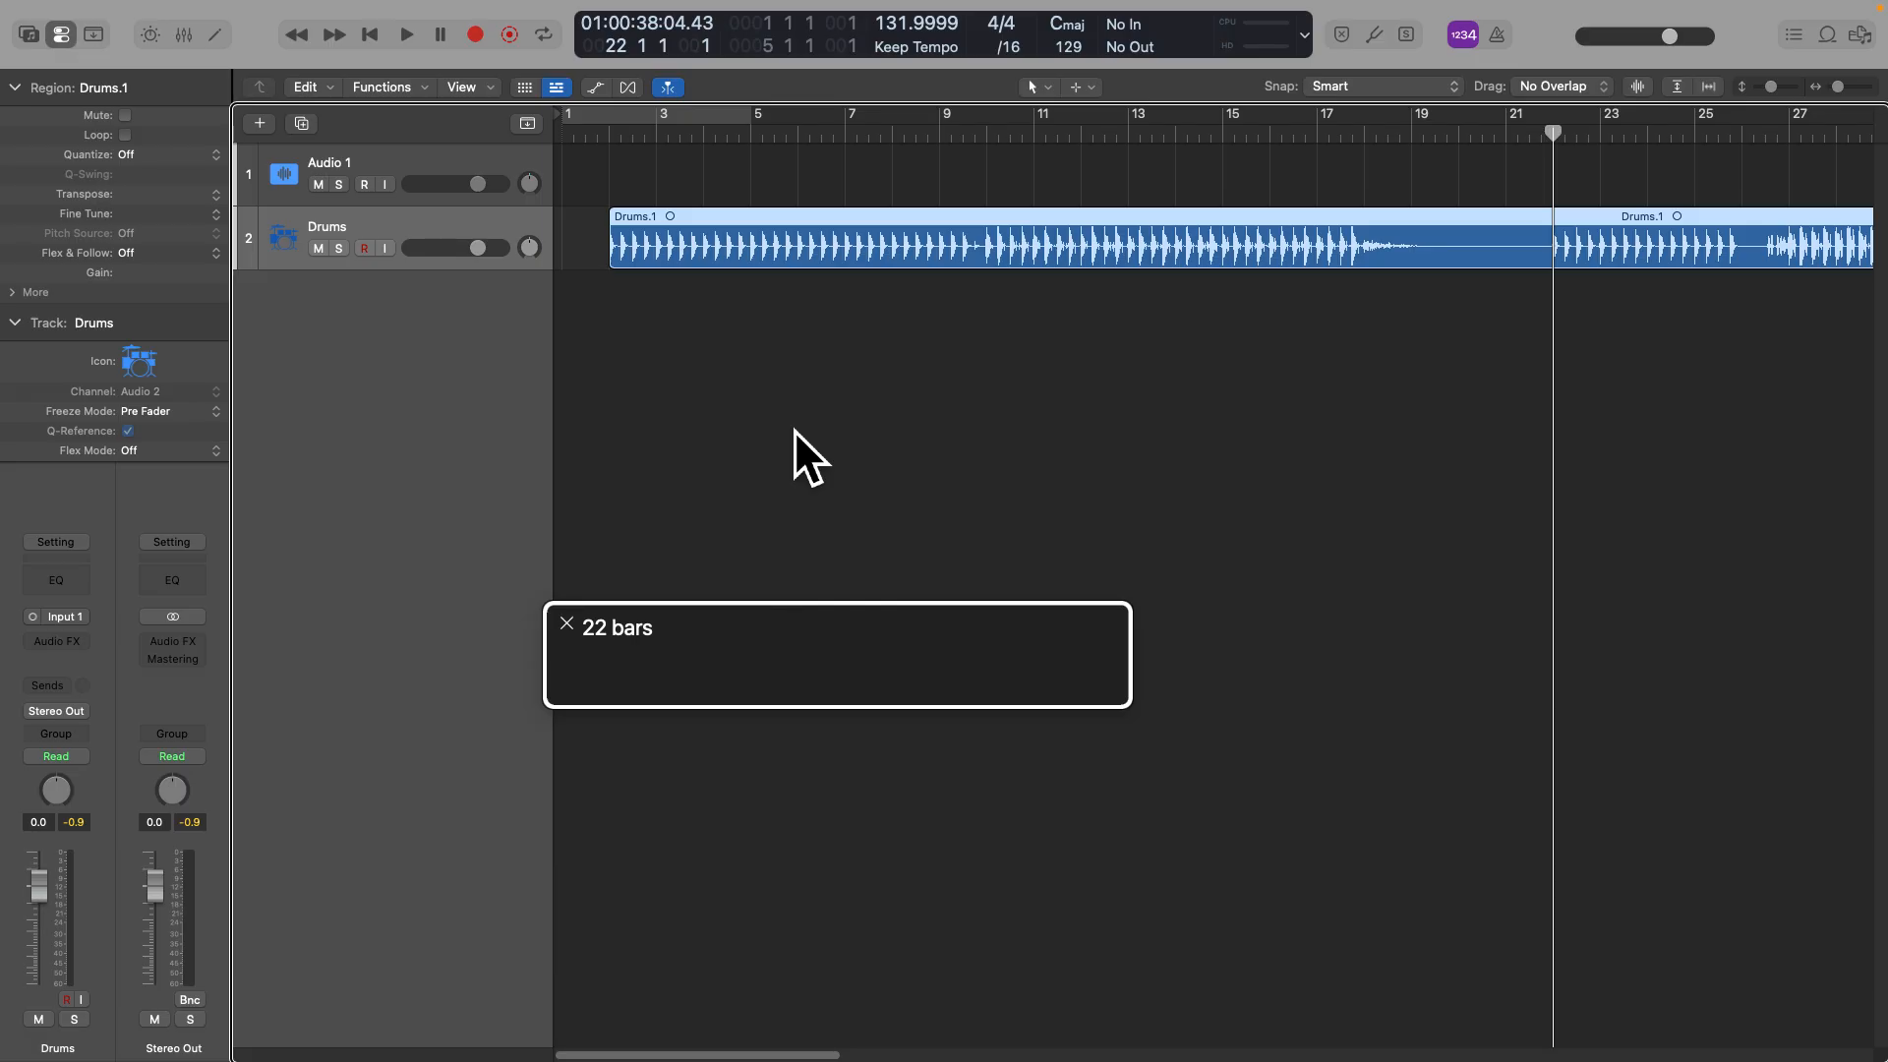
{"action": "key", "text": "period"}
{"action": "key", "text": "comma"}
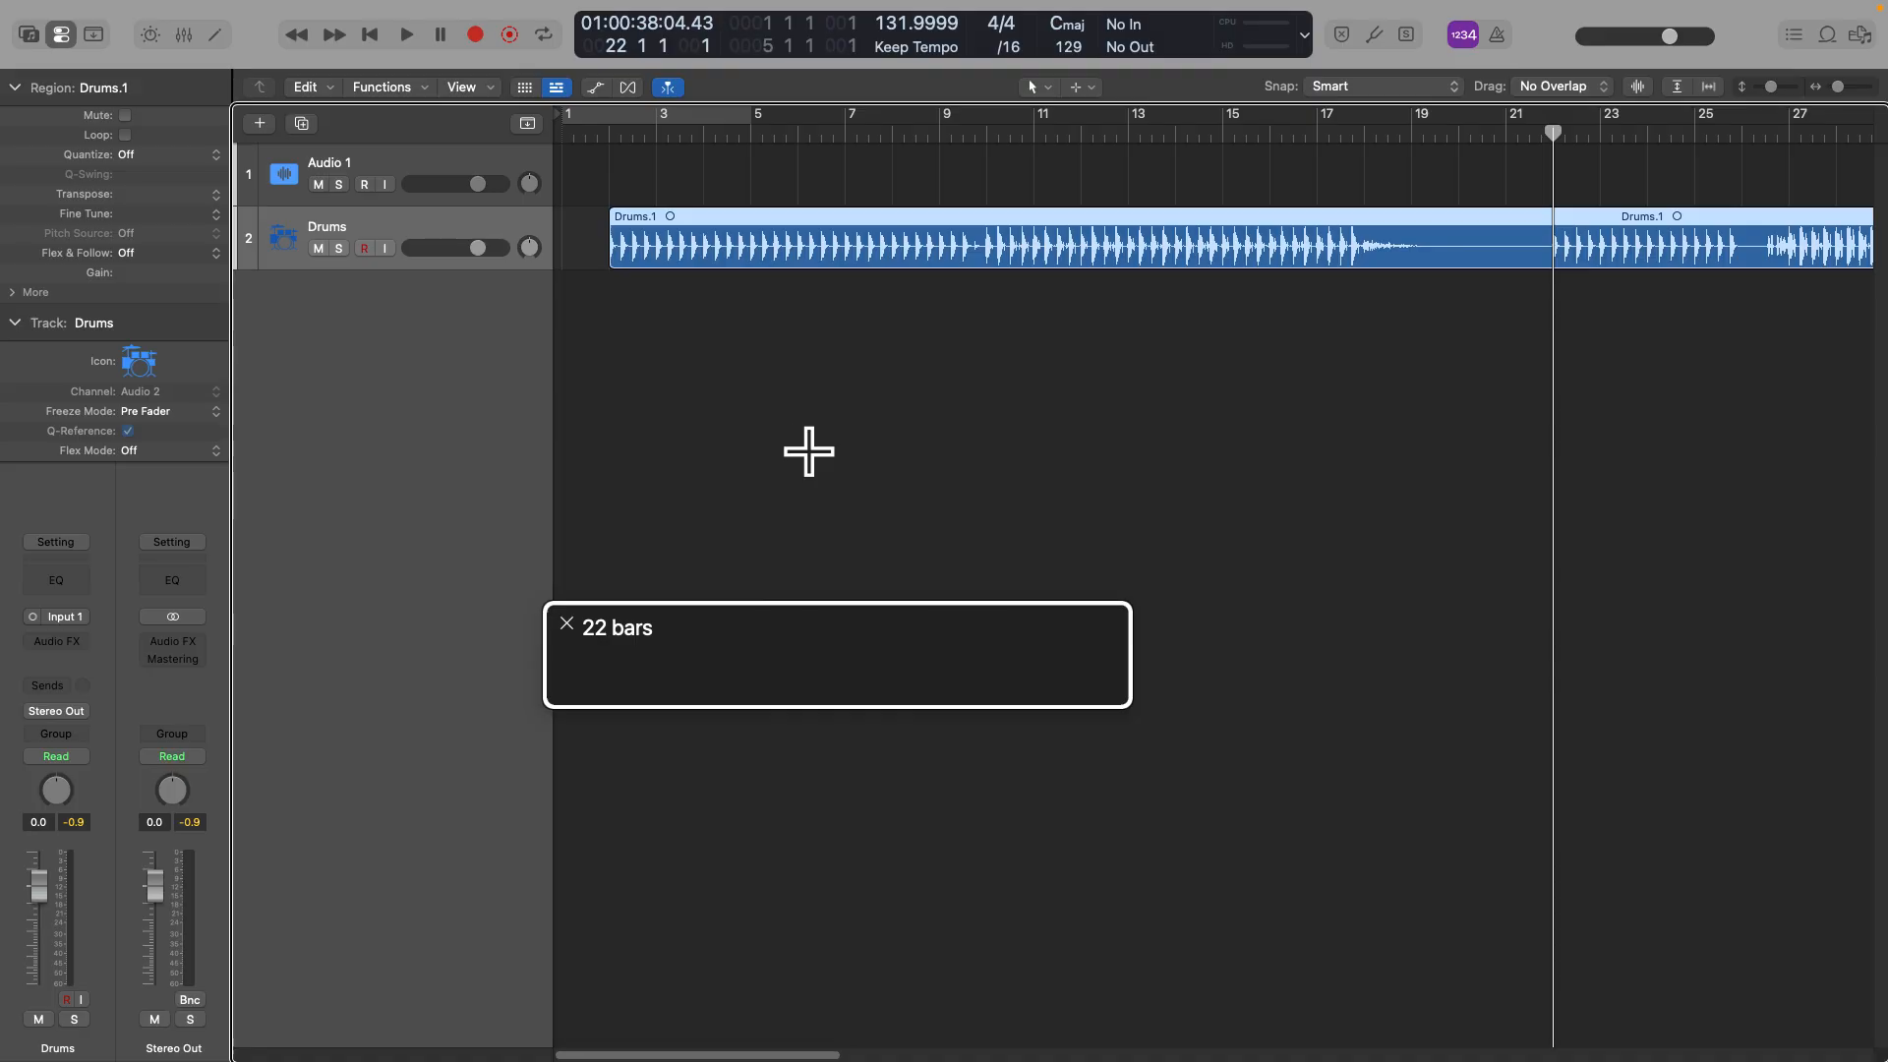
{"action": "key", "text": "super+t"}
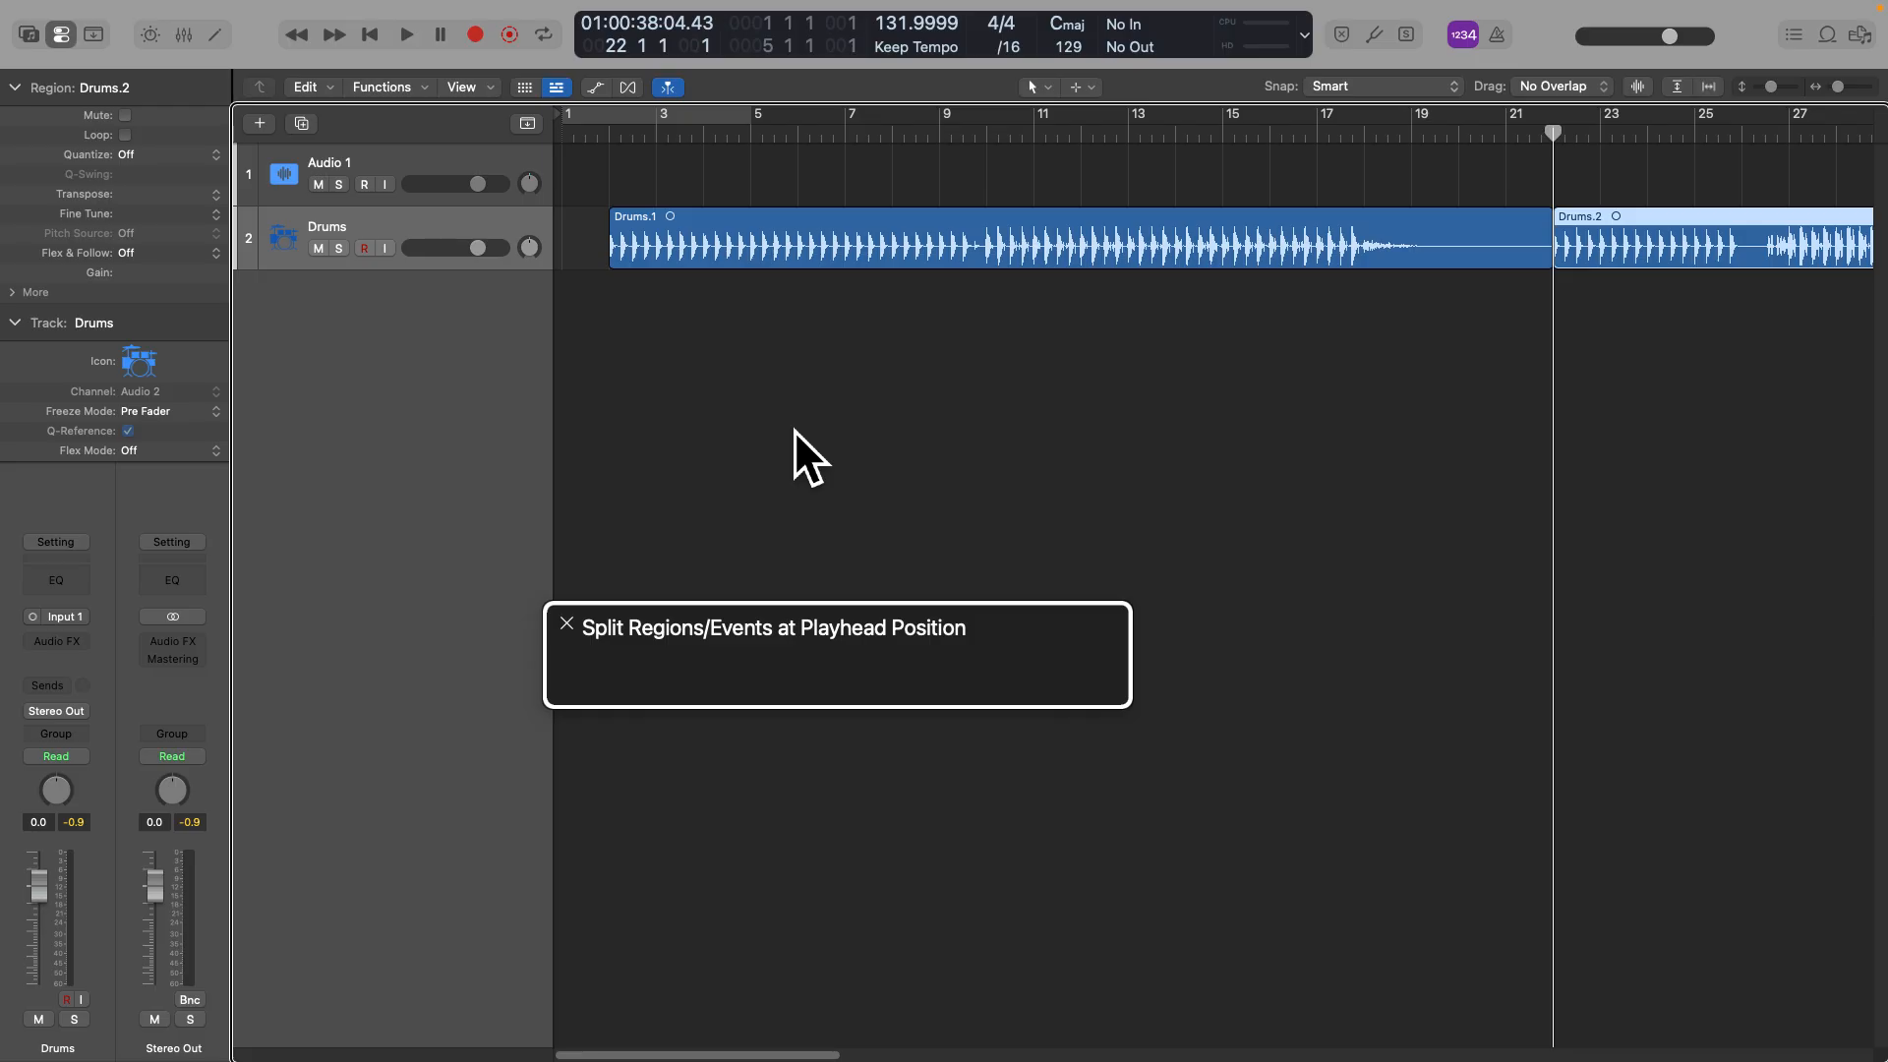
Check the start and end positions of both Drums regions made by the split, and select the second one
{"action": "key", "text": "alt+Return"}
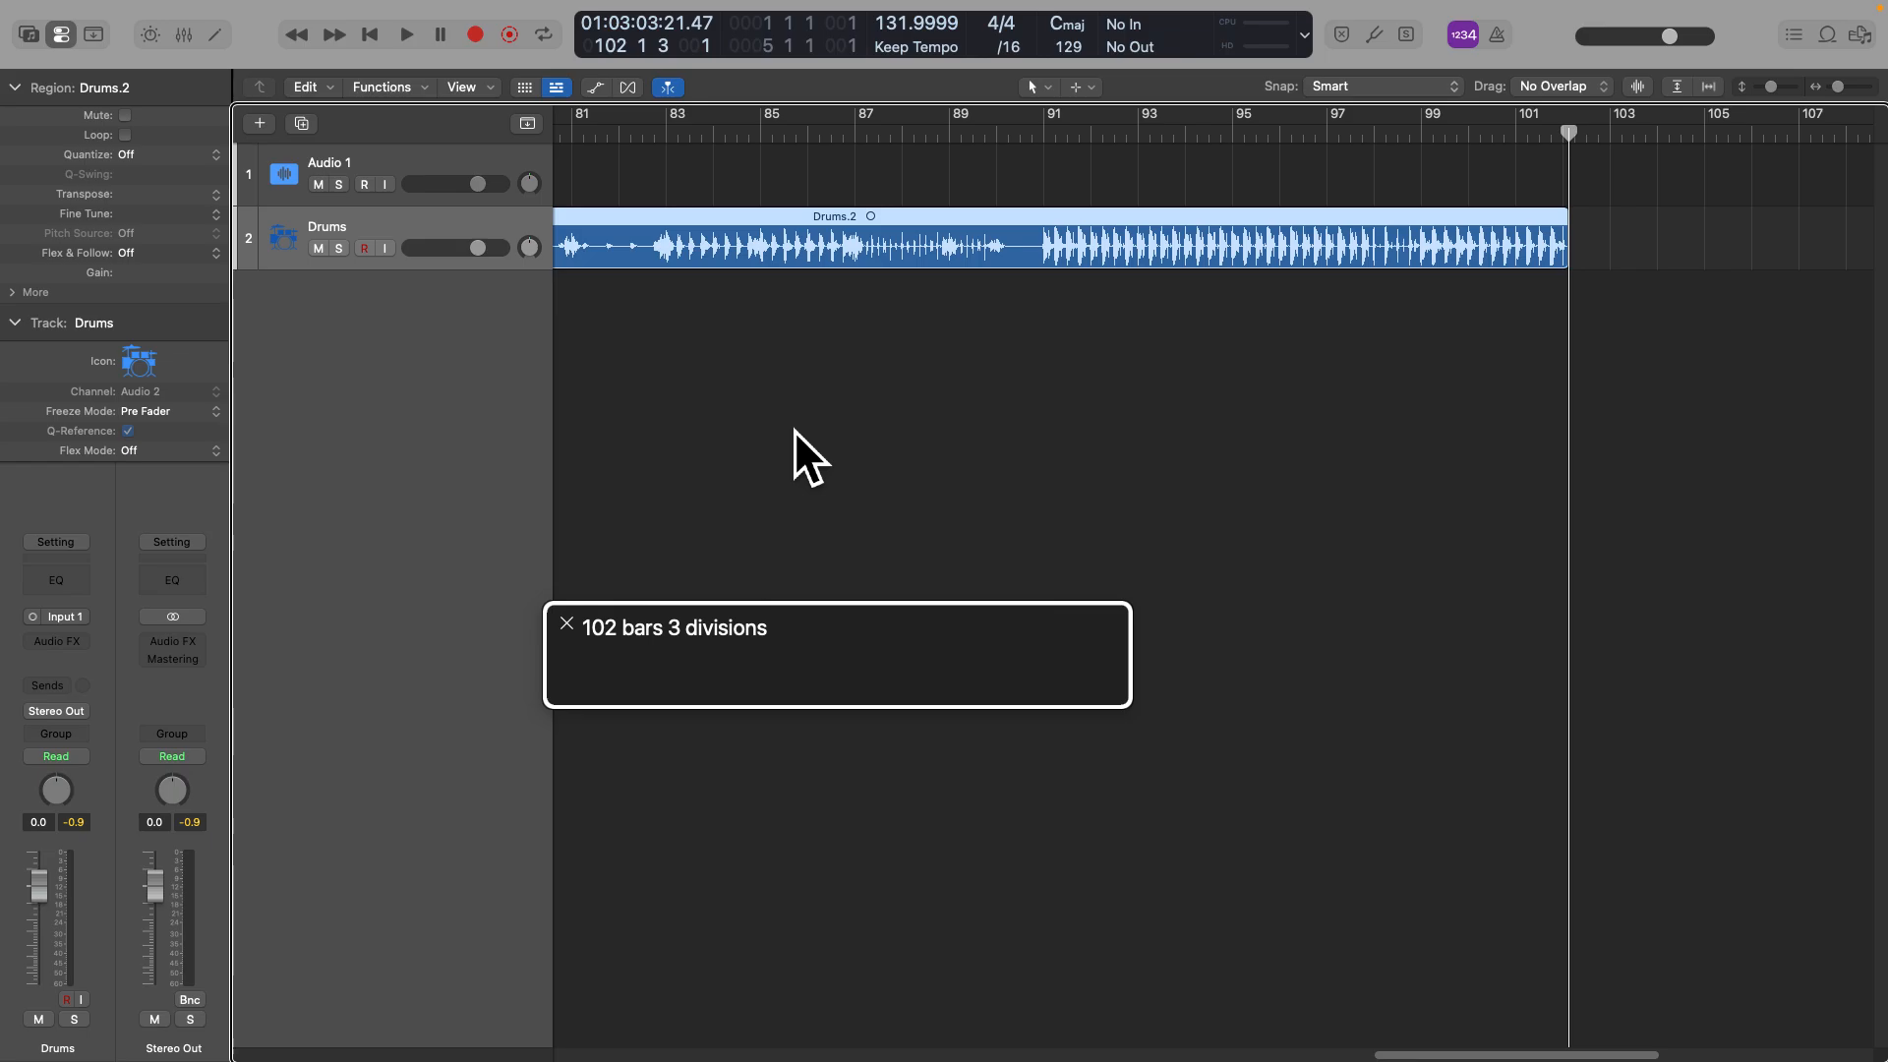
{"action": "key", "text": "shift+Return"}
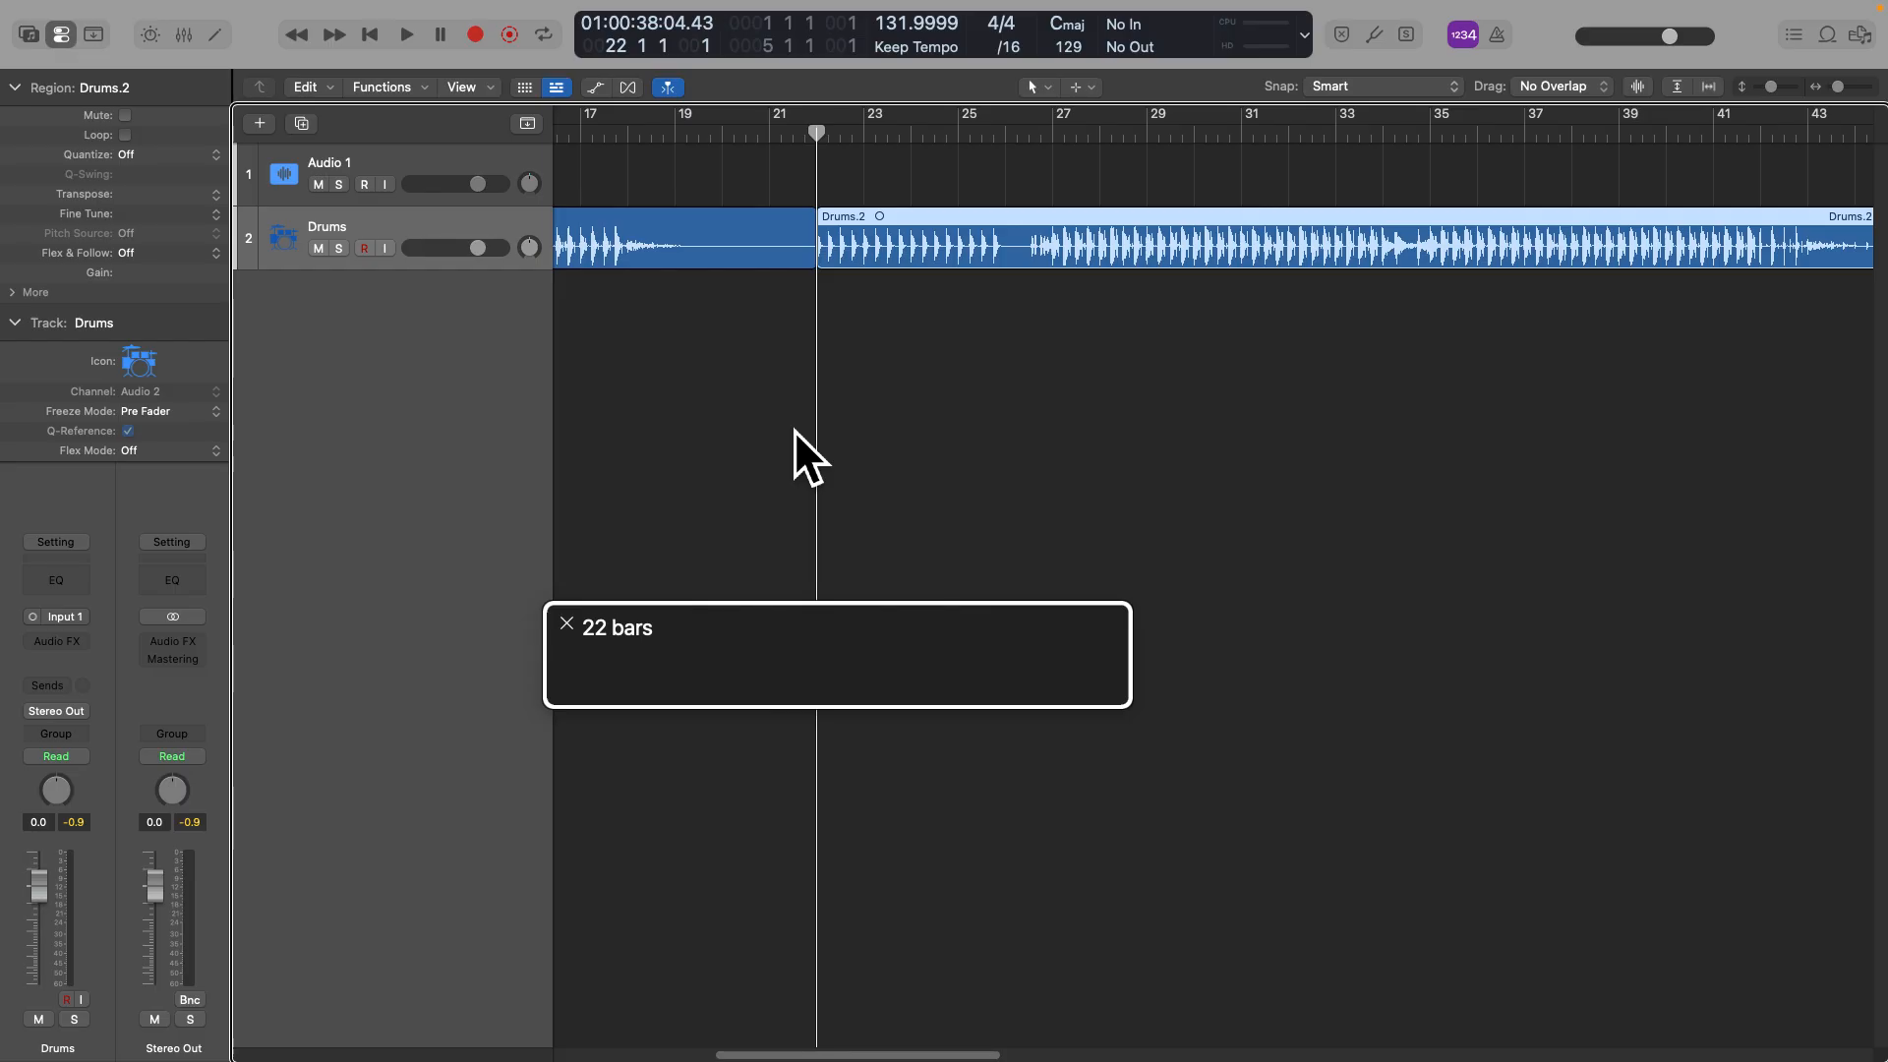
{"action": "key", "text": "Left"}
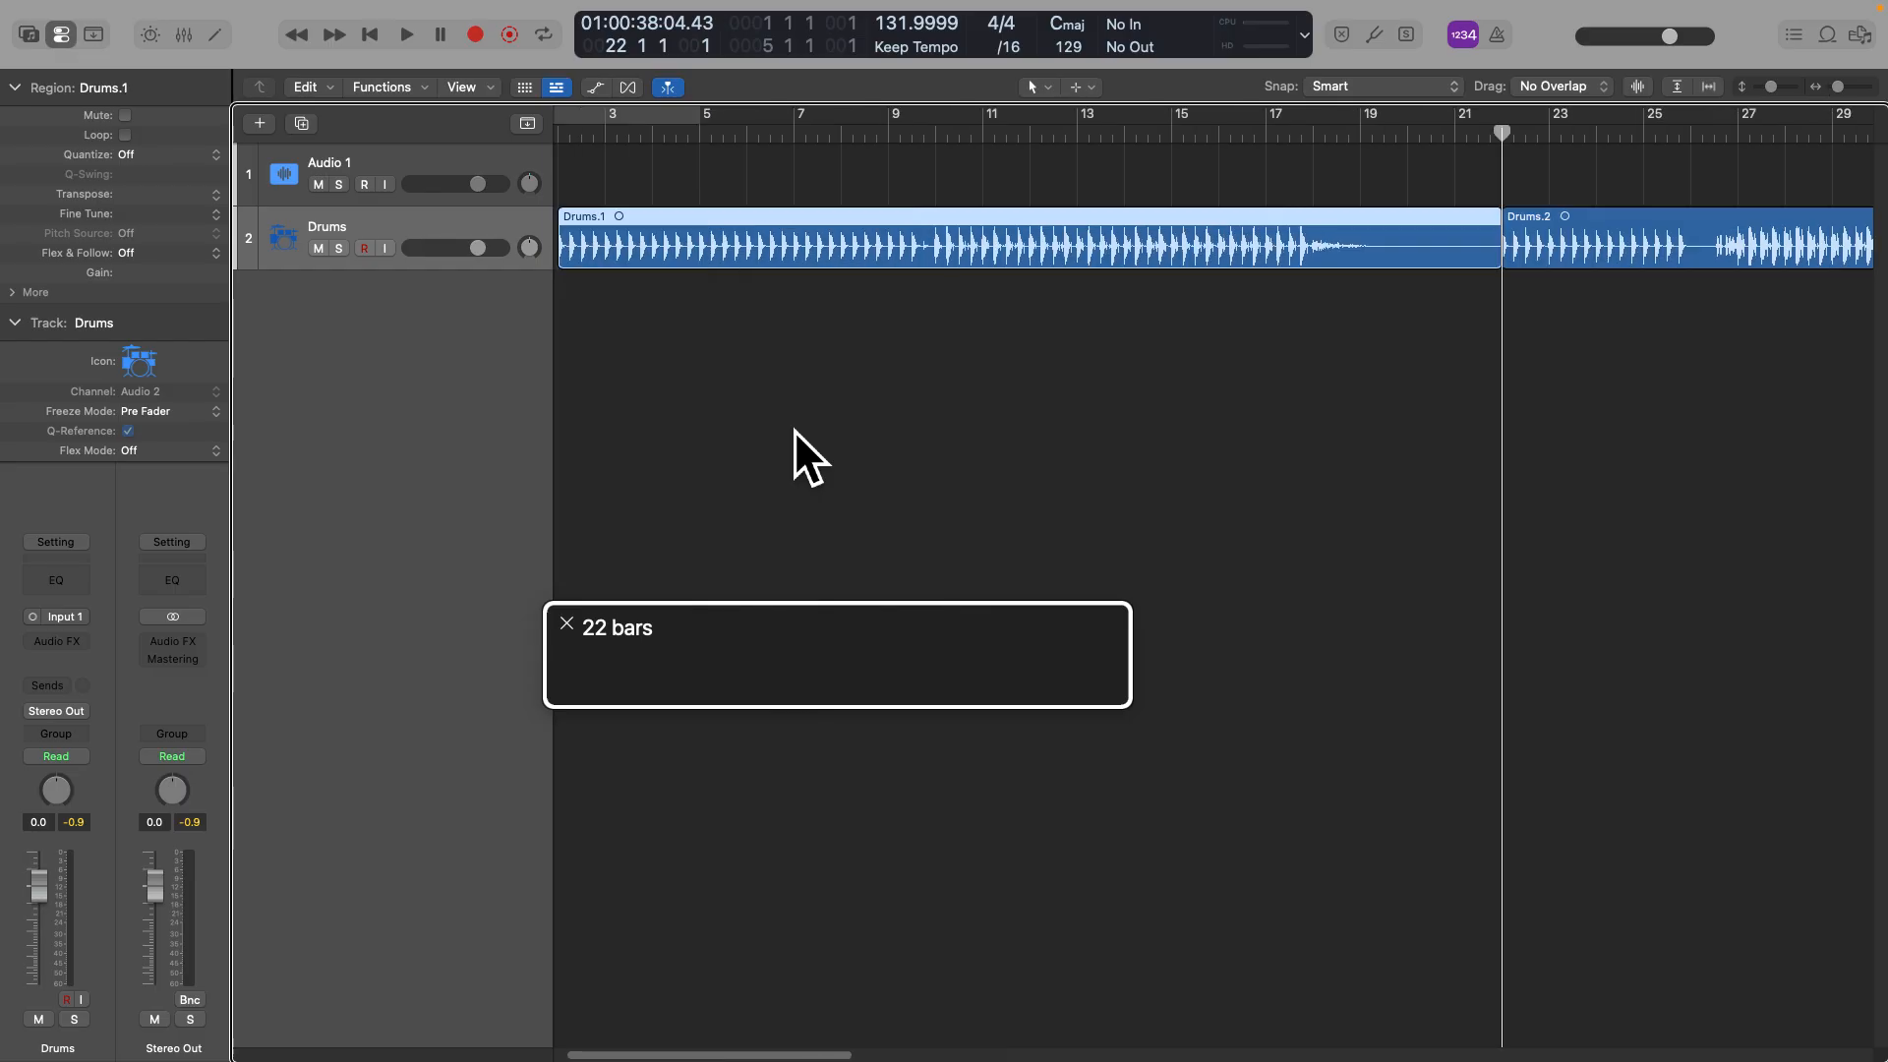
{"action": "key", "text": "Return"}
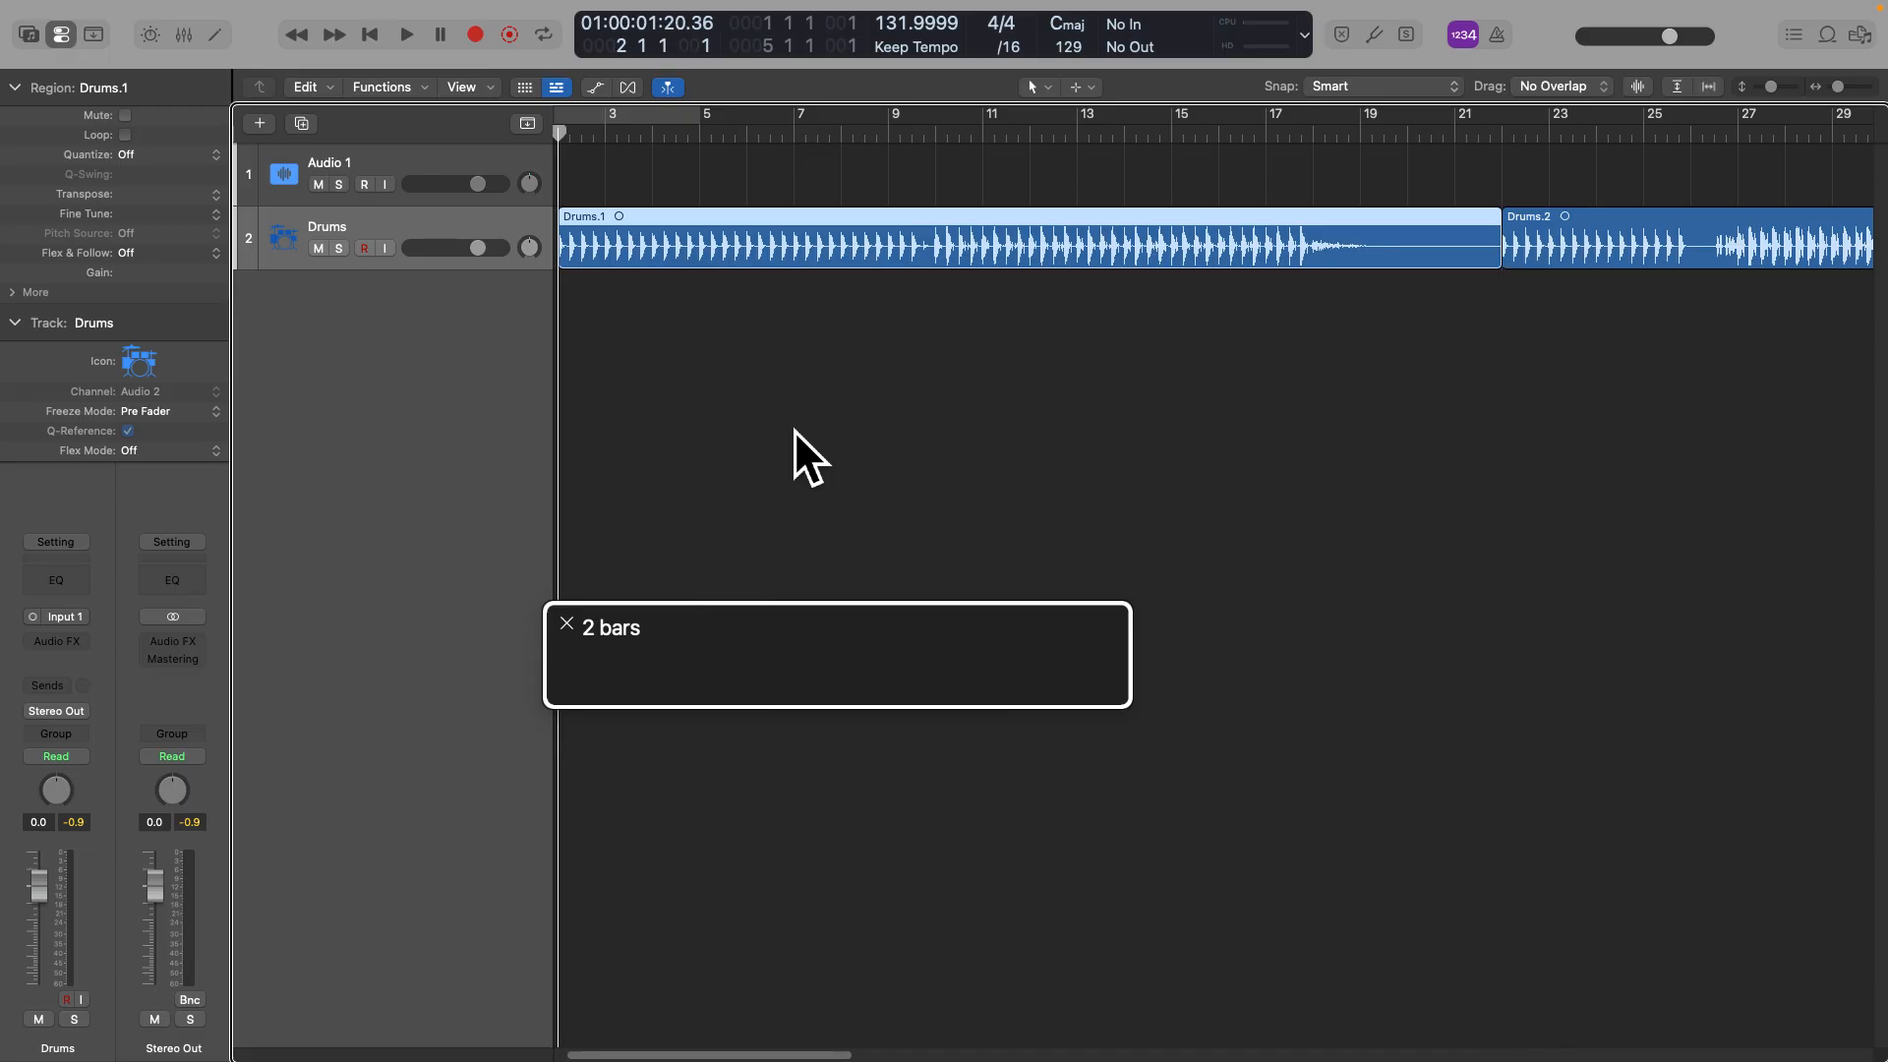
{"action": "key", "text": "alt+shift+Return"}
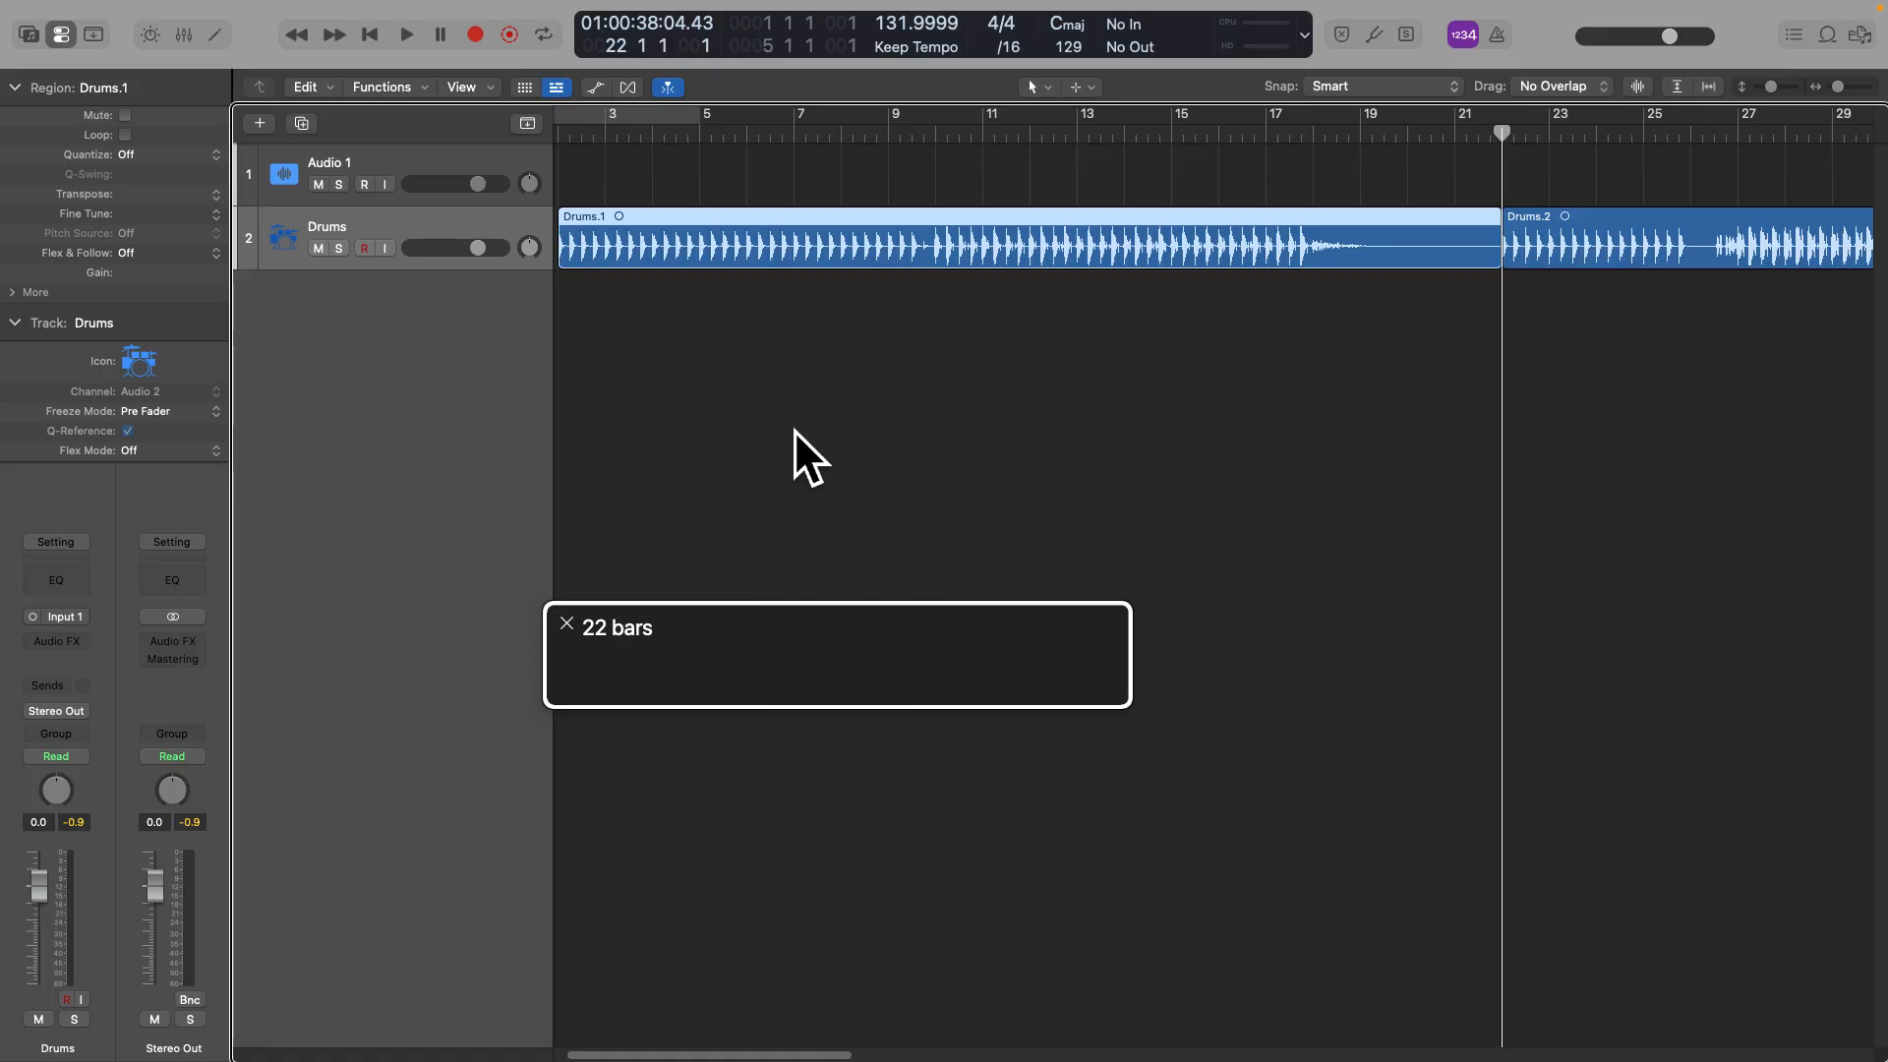
{"action": "key", "text": "Return"}
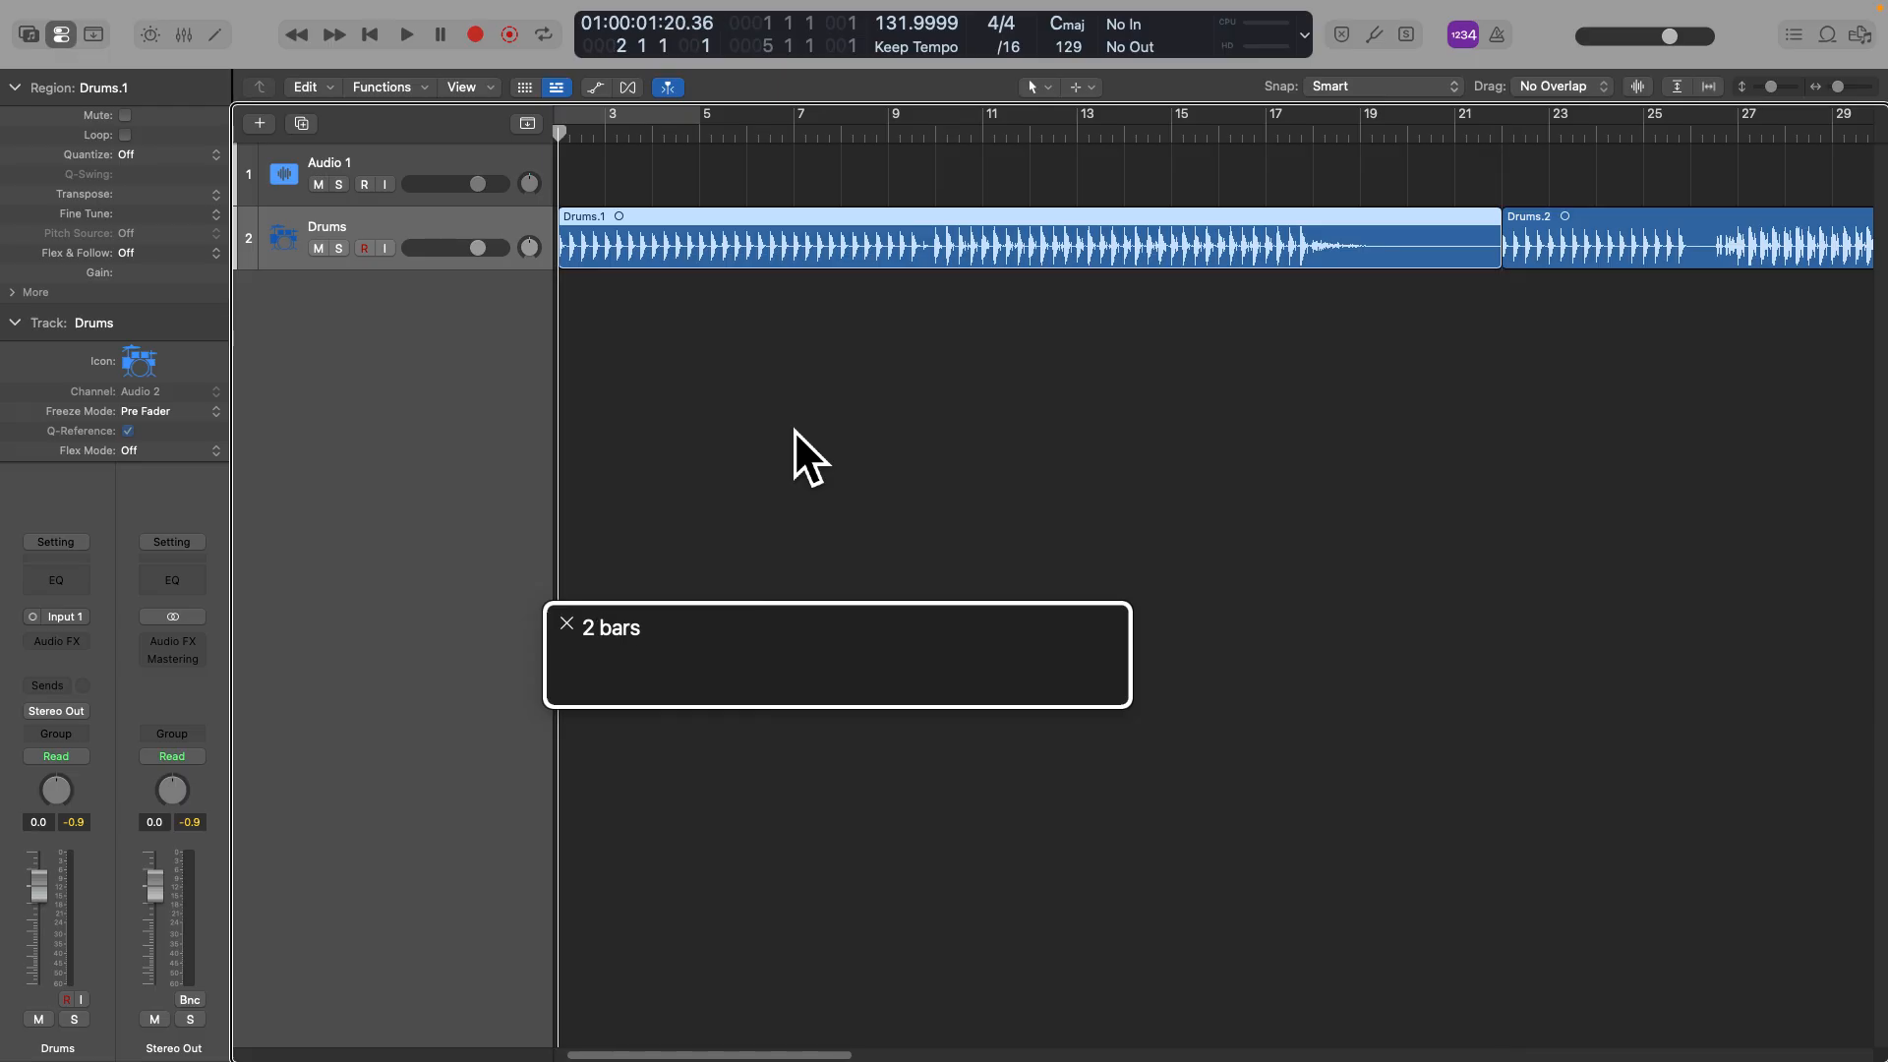
{"action": "key", "text": "ctrl+period"}
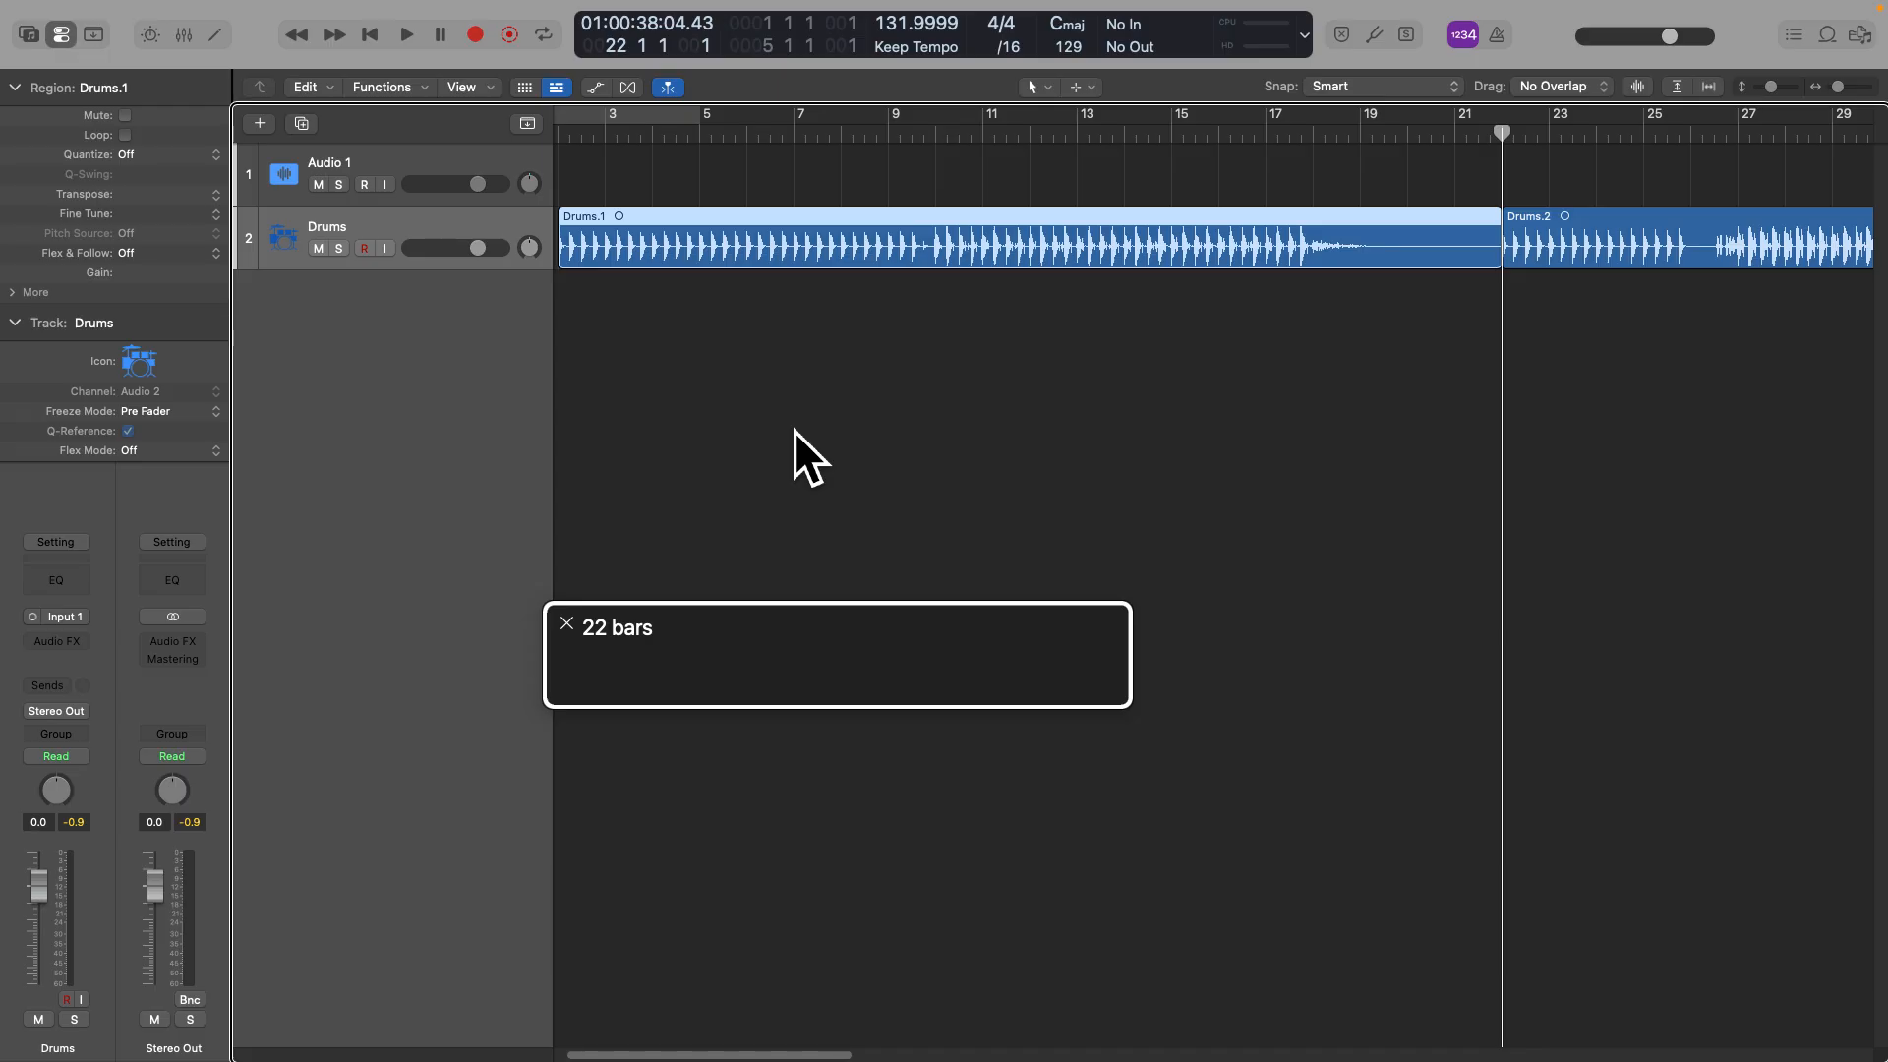
{"action": "key", "text": "Right"}
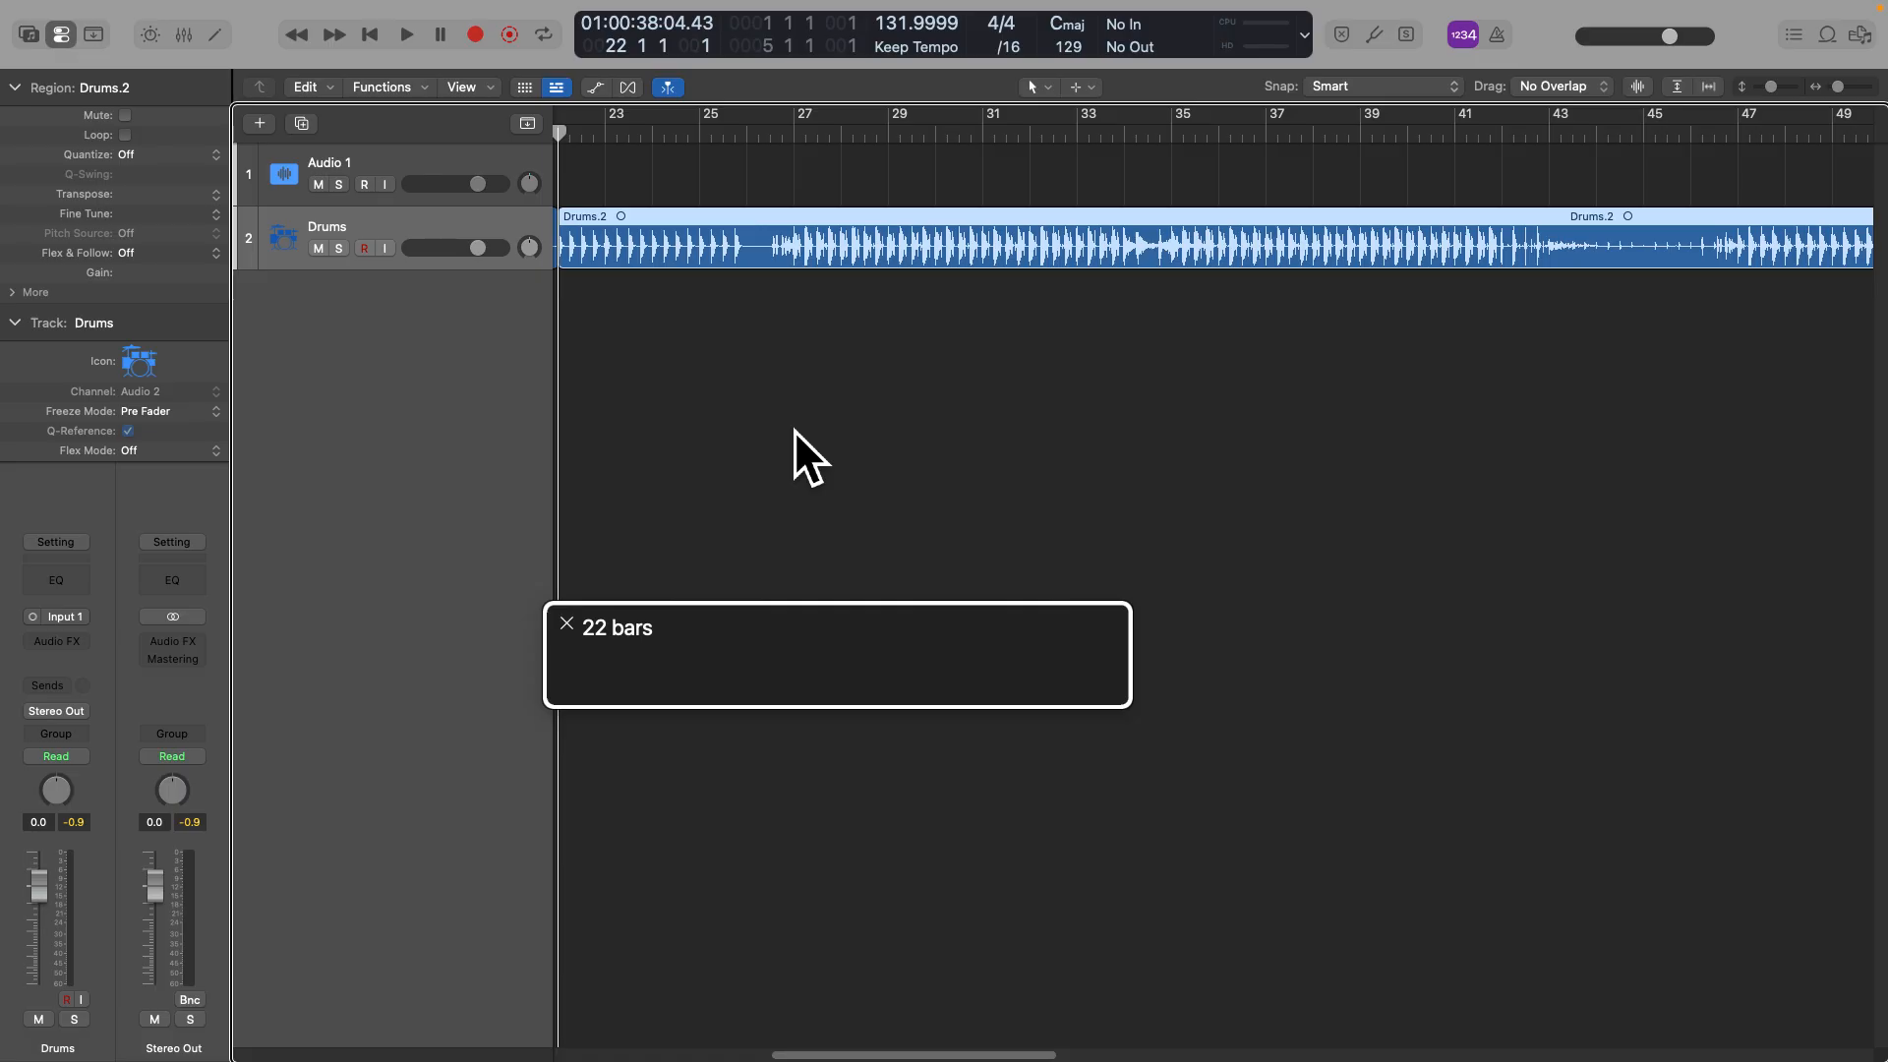
Check the end and start positions of the selected second Drums region, returning the playhead to its start
{"action": "key", "text": "alt+Return"}
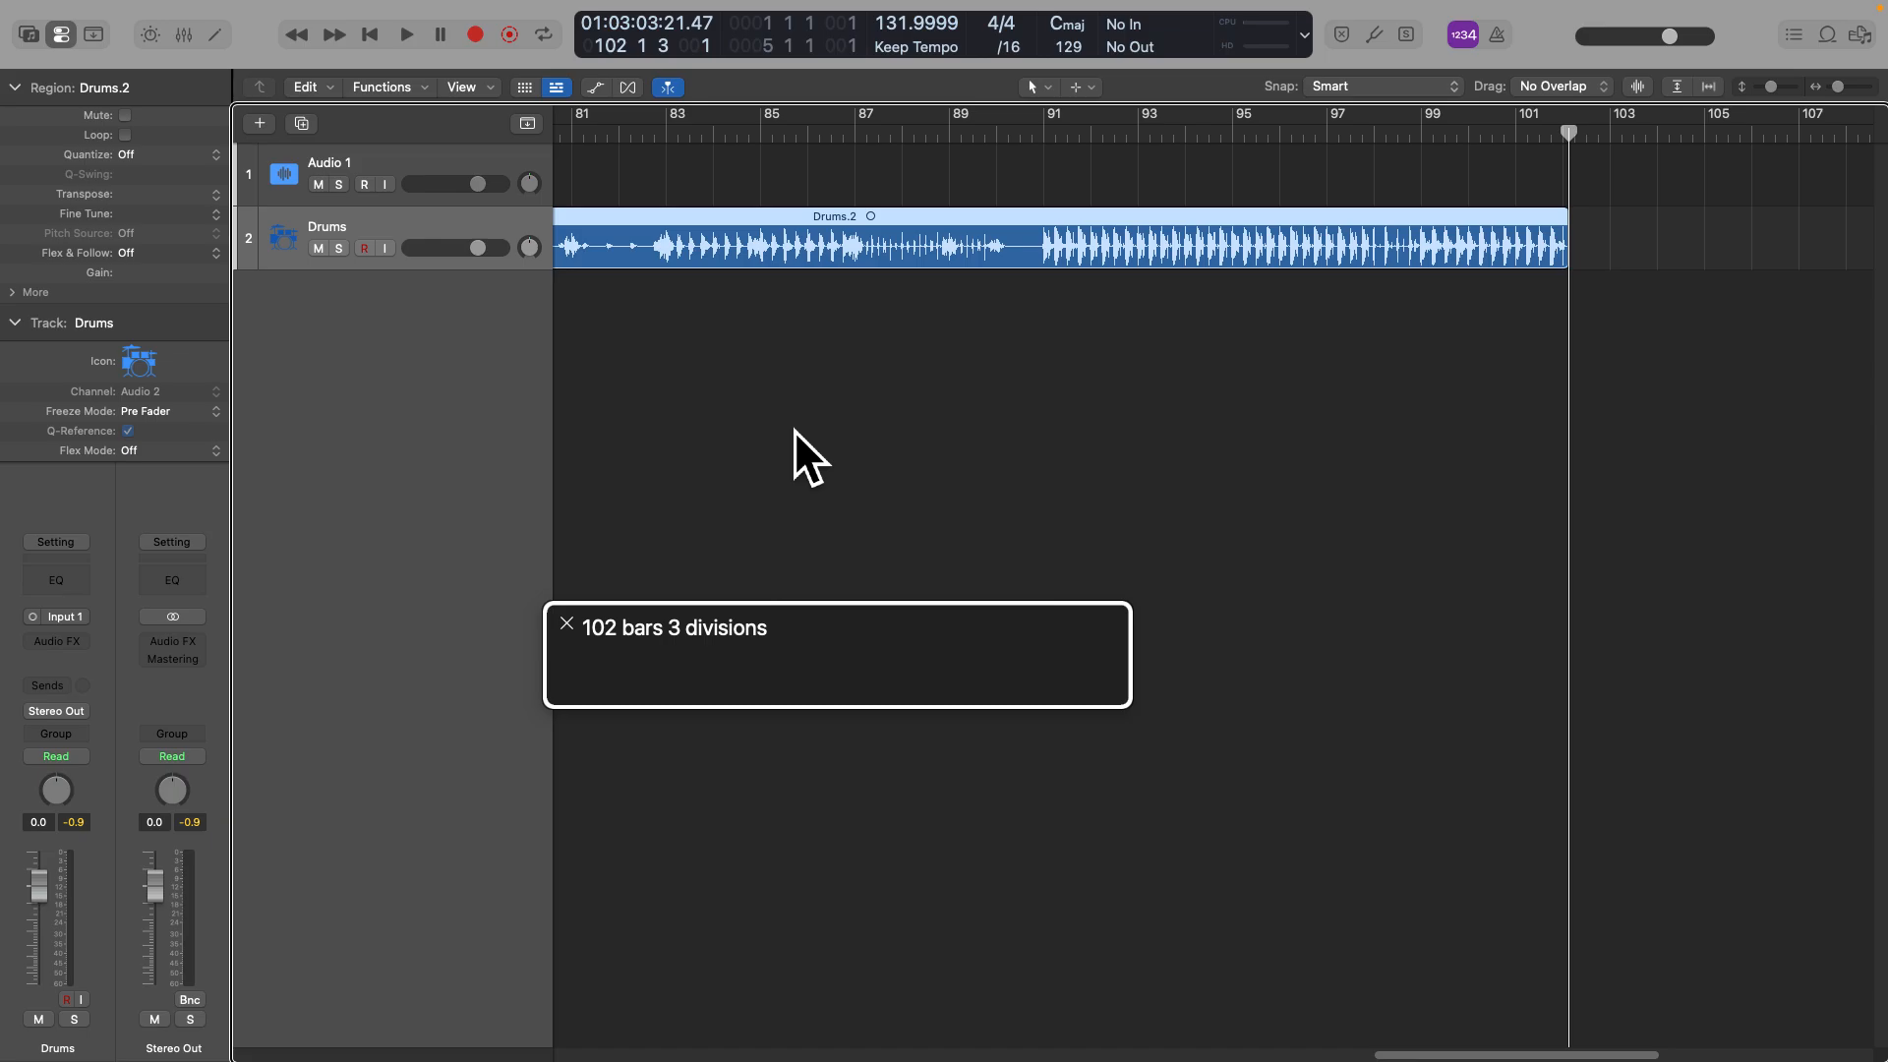
{"action": "key", "text": "shift+Return"}
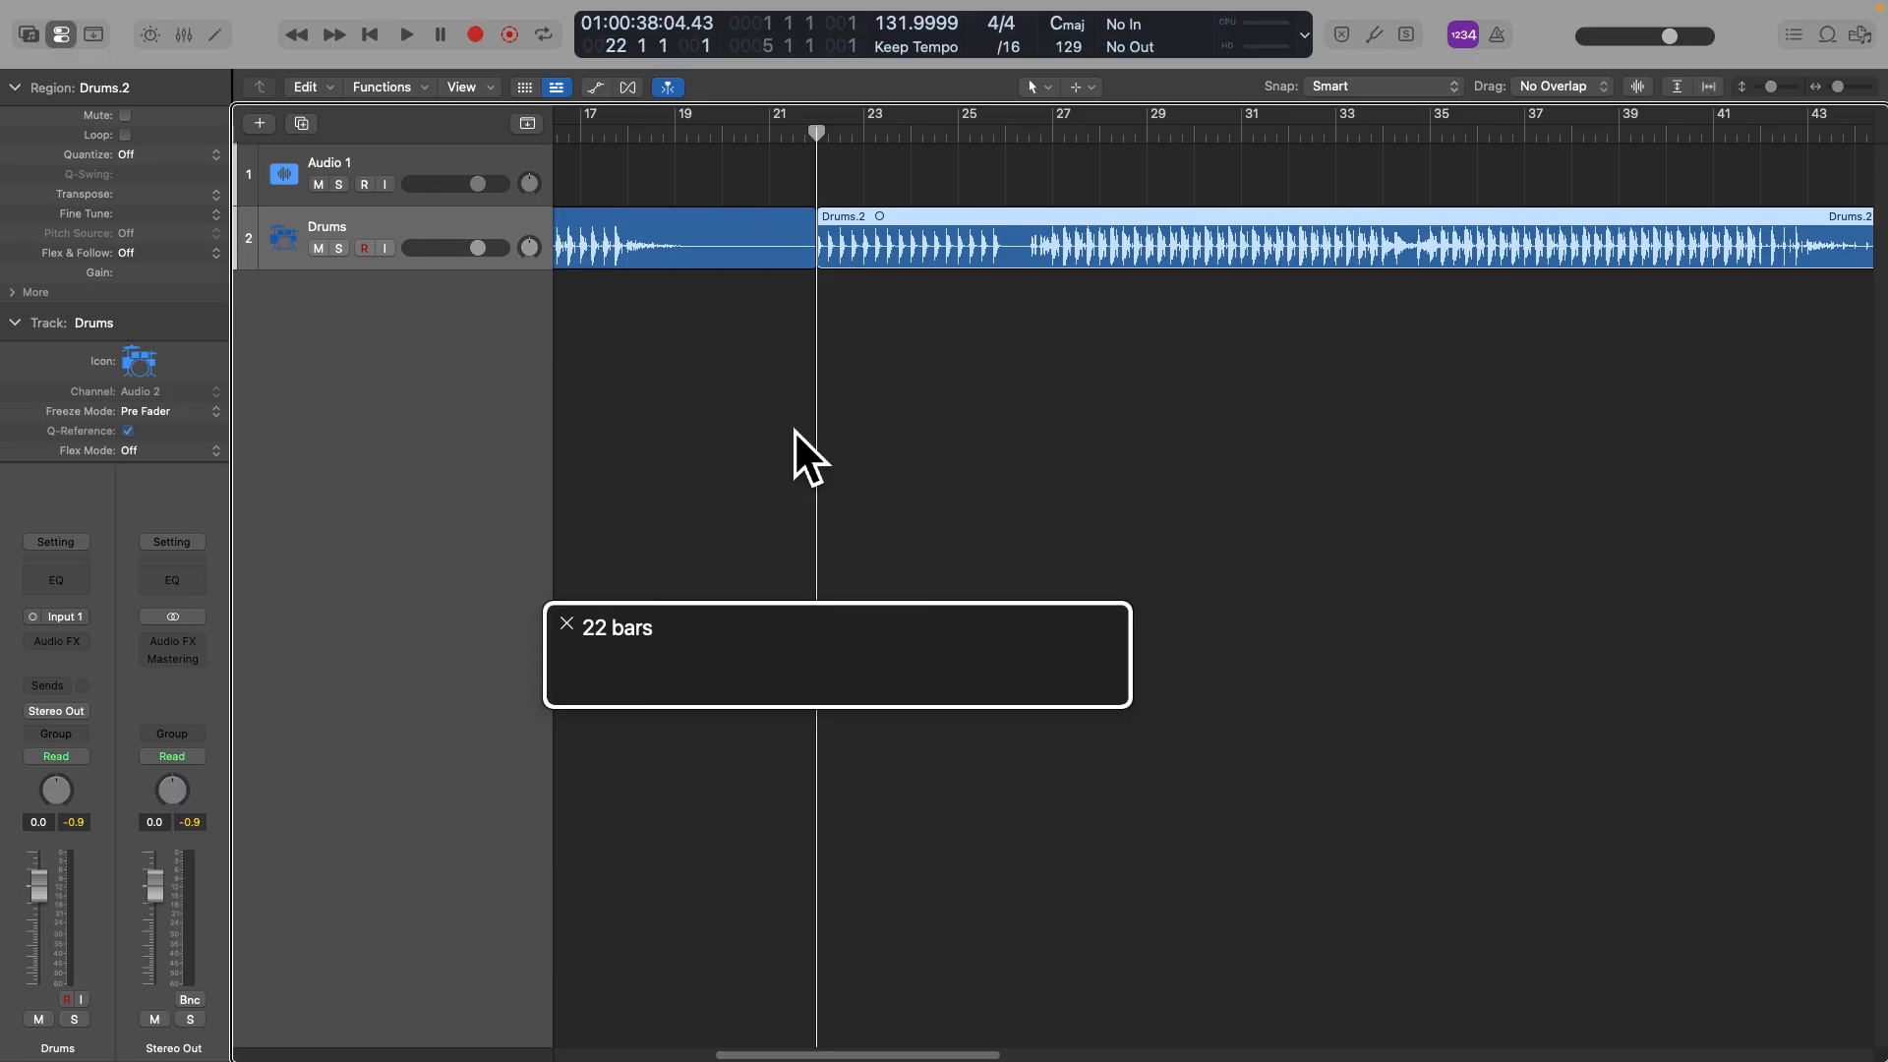
{"action": "key", "text": "alt+Return"}
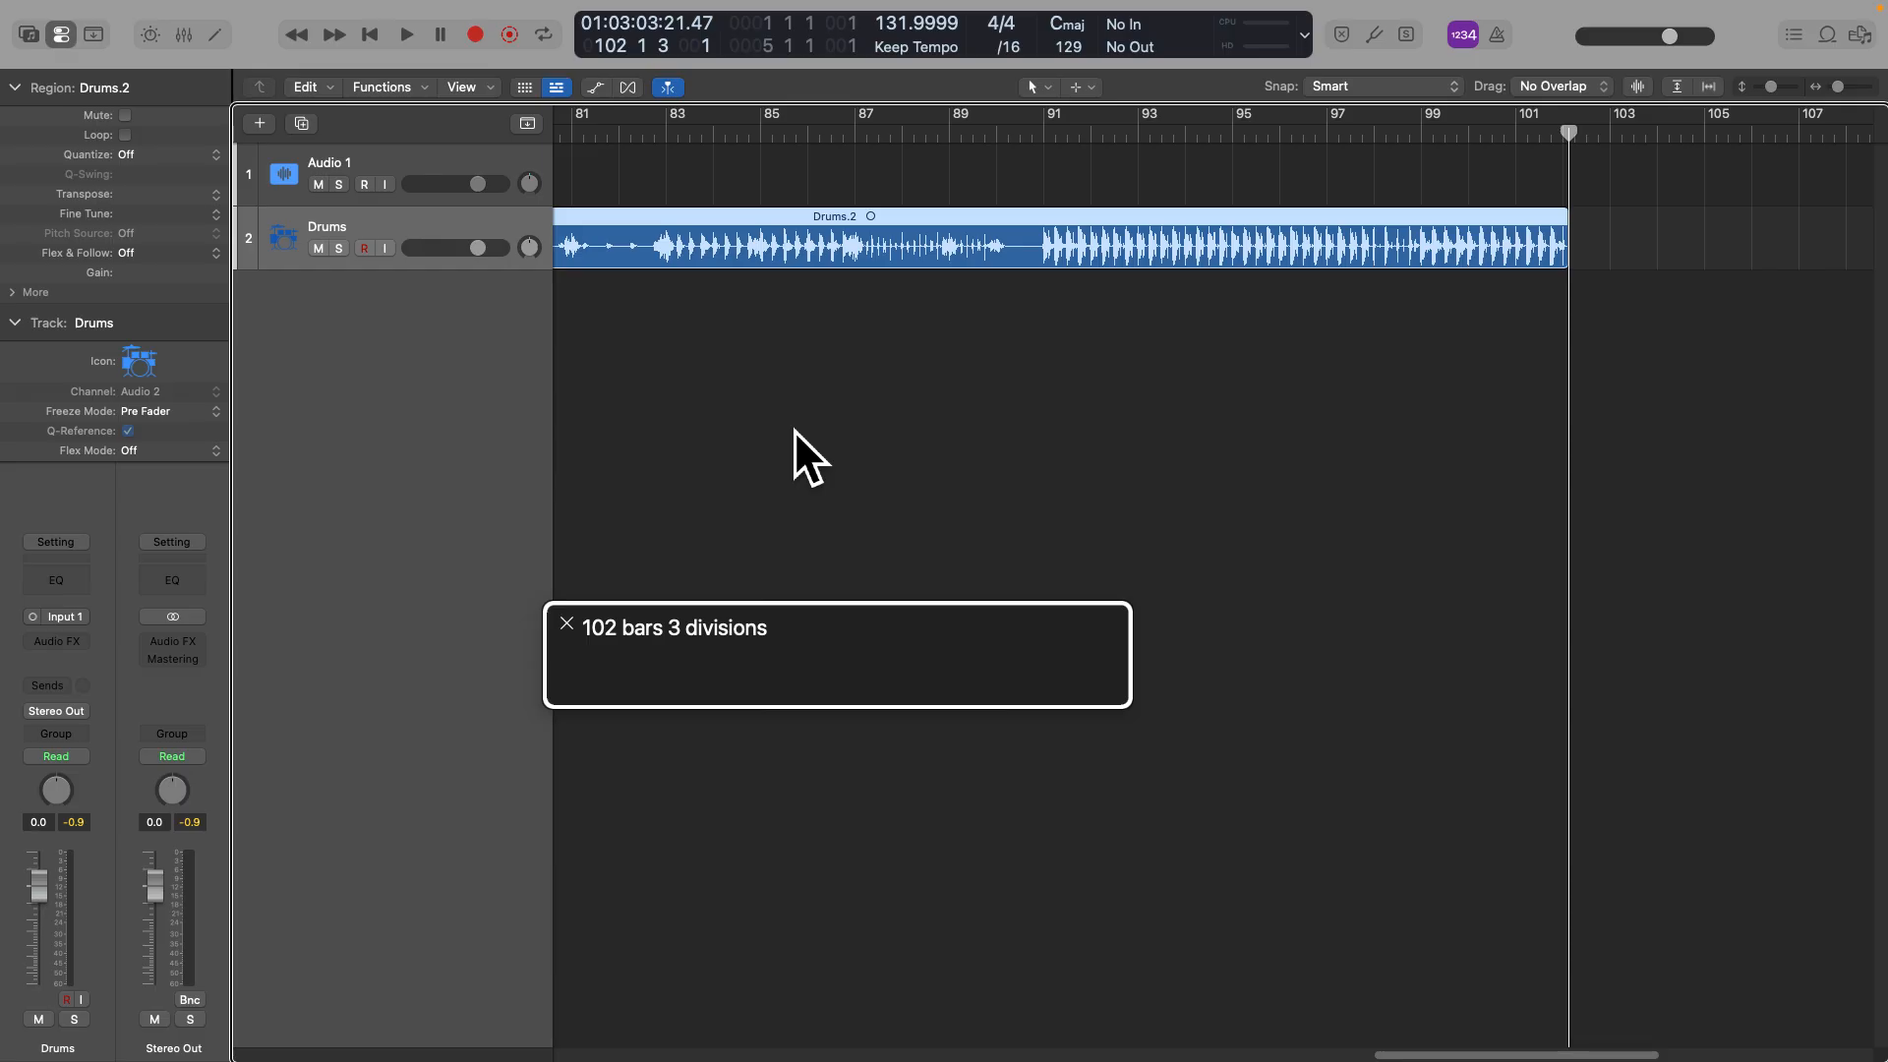
{"action": "key", "text": "shift+Return"}
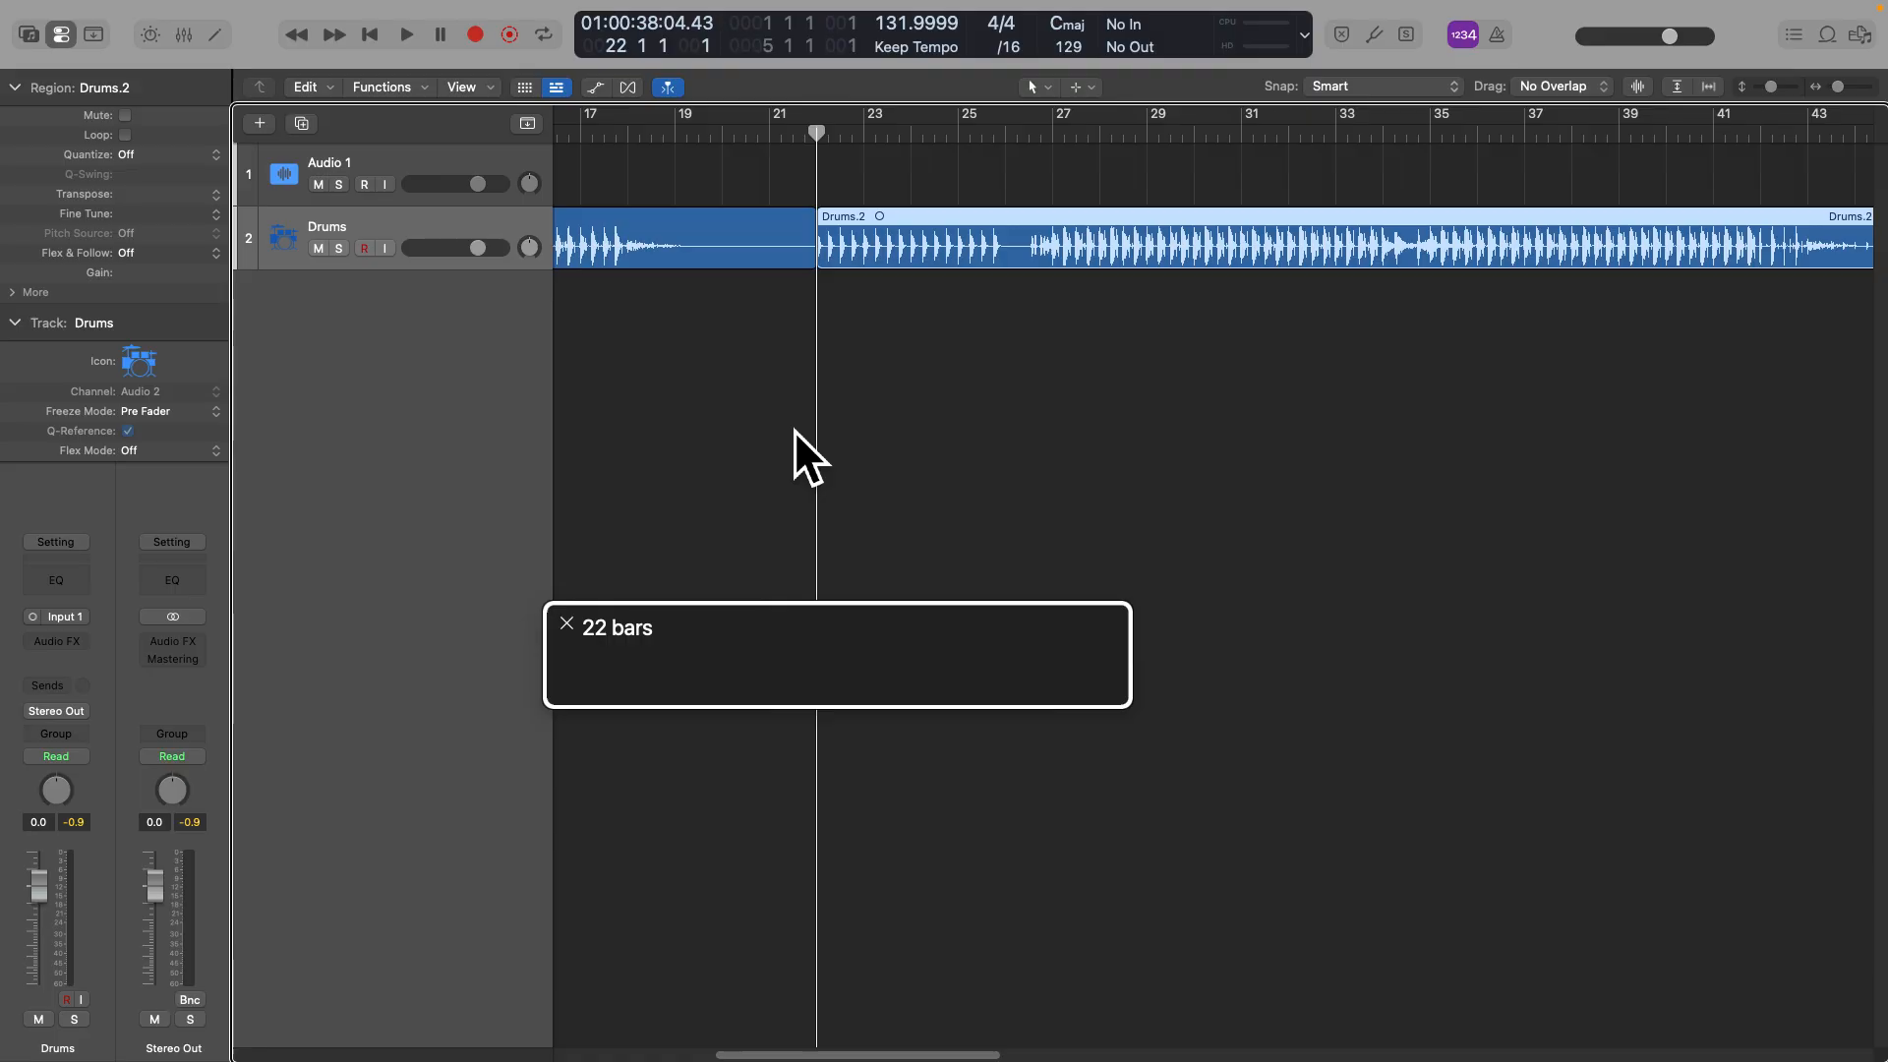
Try to split the drums at bar 20 while the second Drums region is selected
{"action": "key", "text": "comma"}
{"action": "key", "text": "comma"}
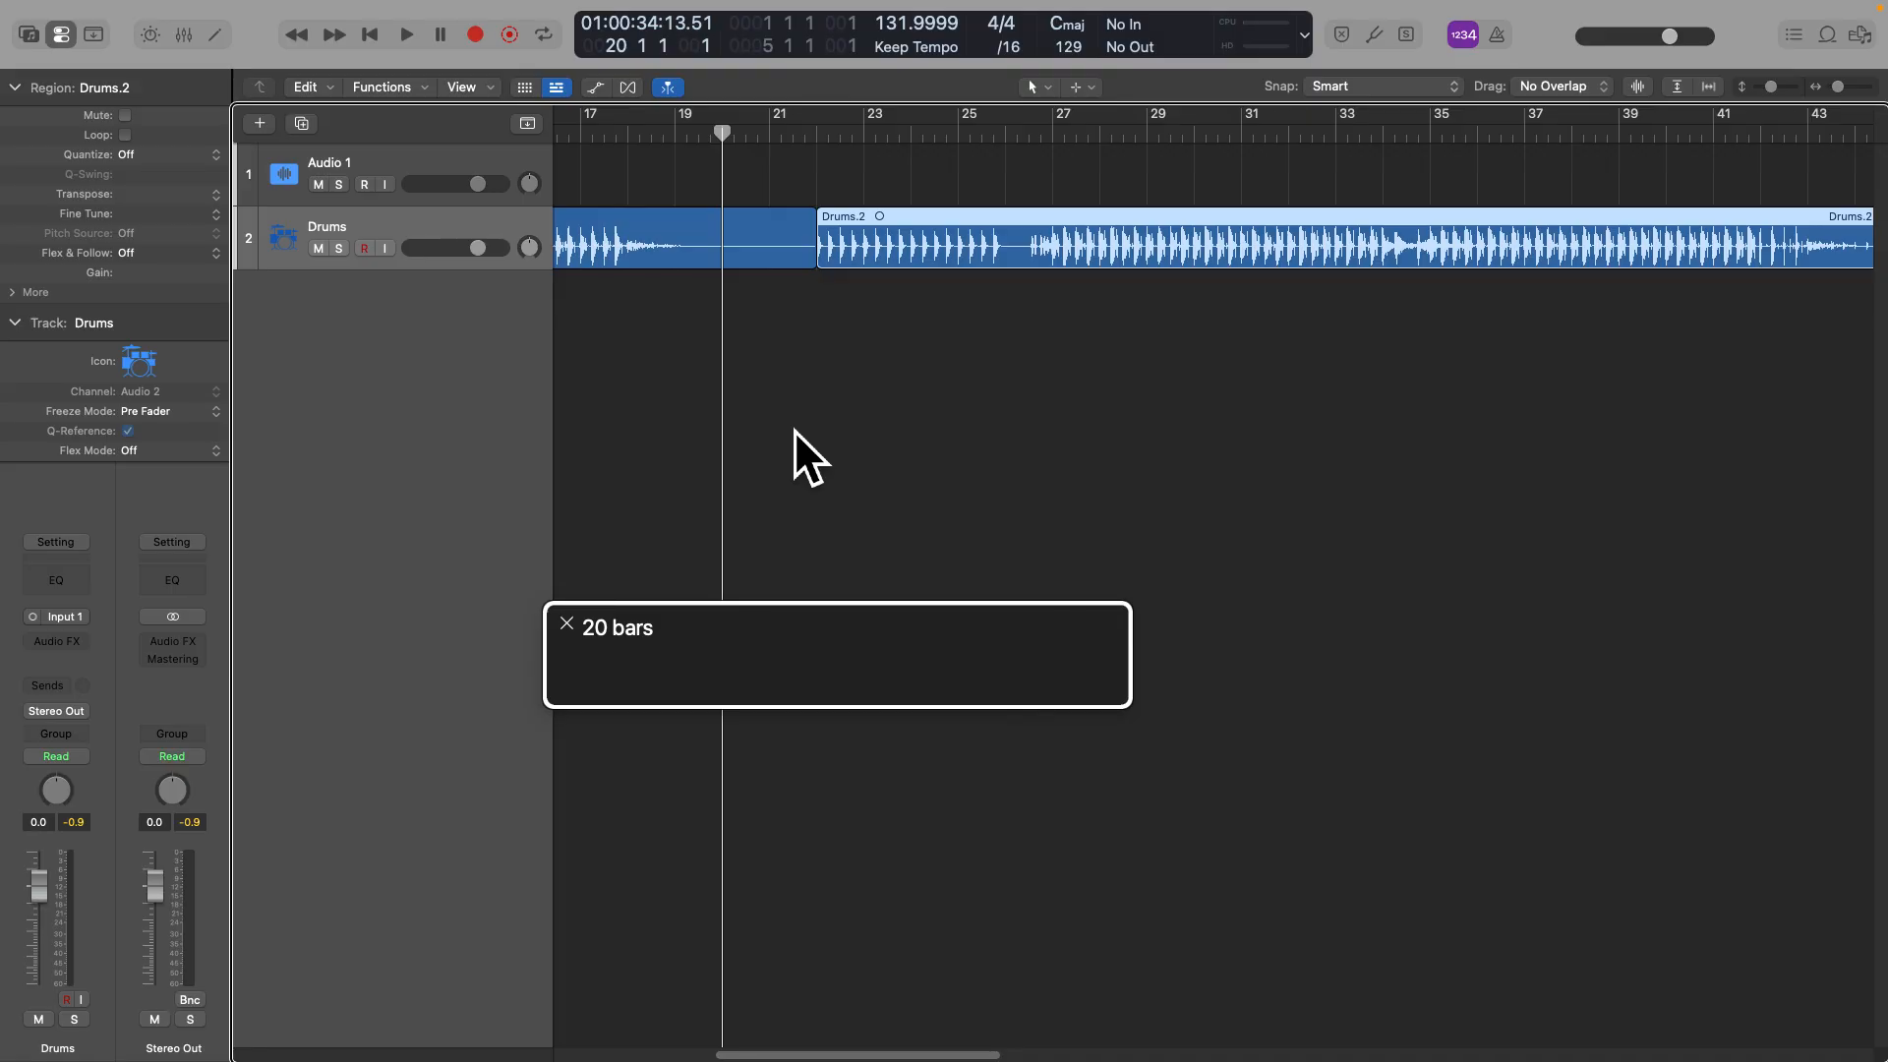
{"action": "key", "text": "super+t"}
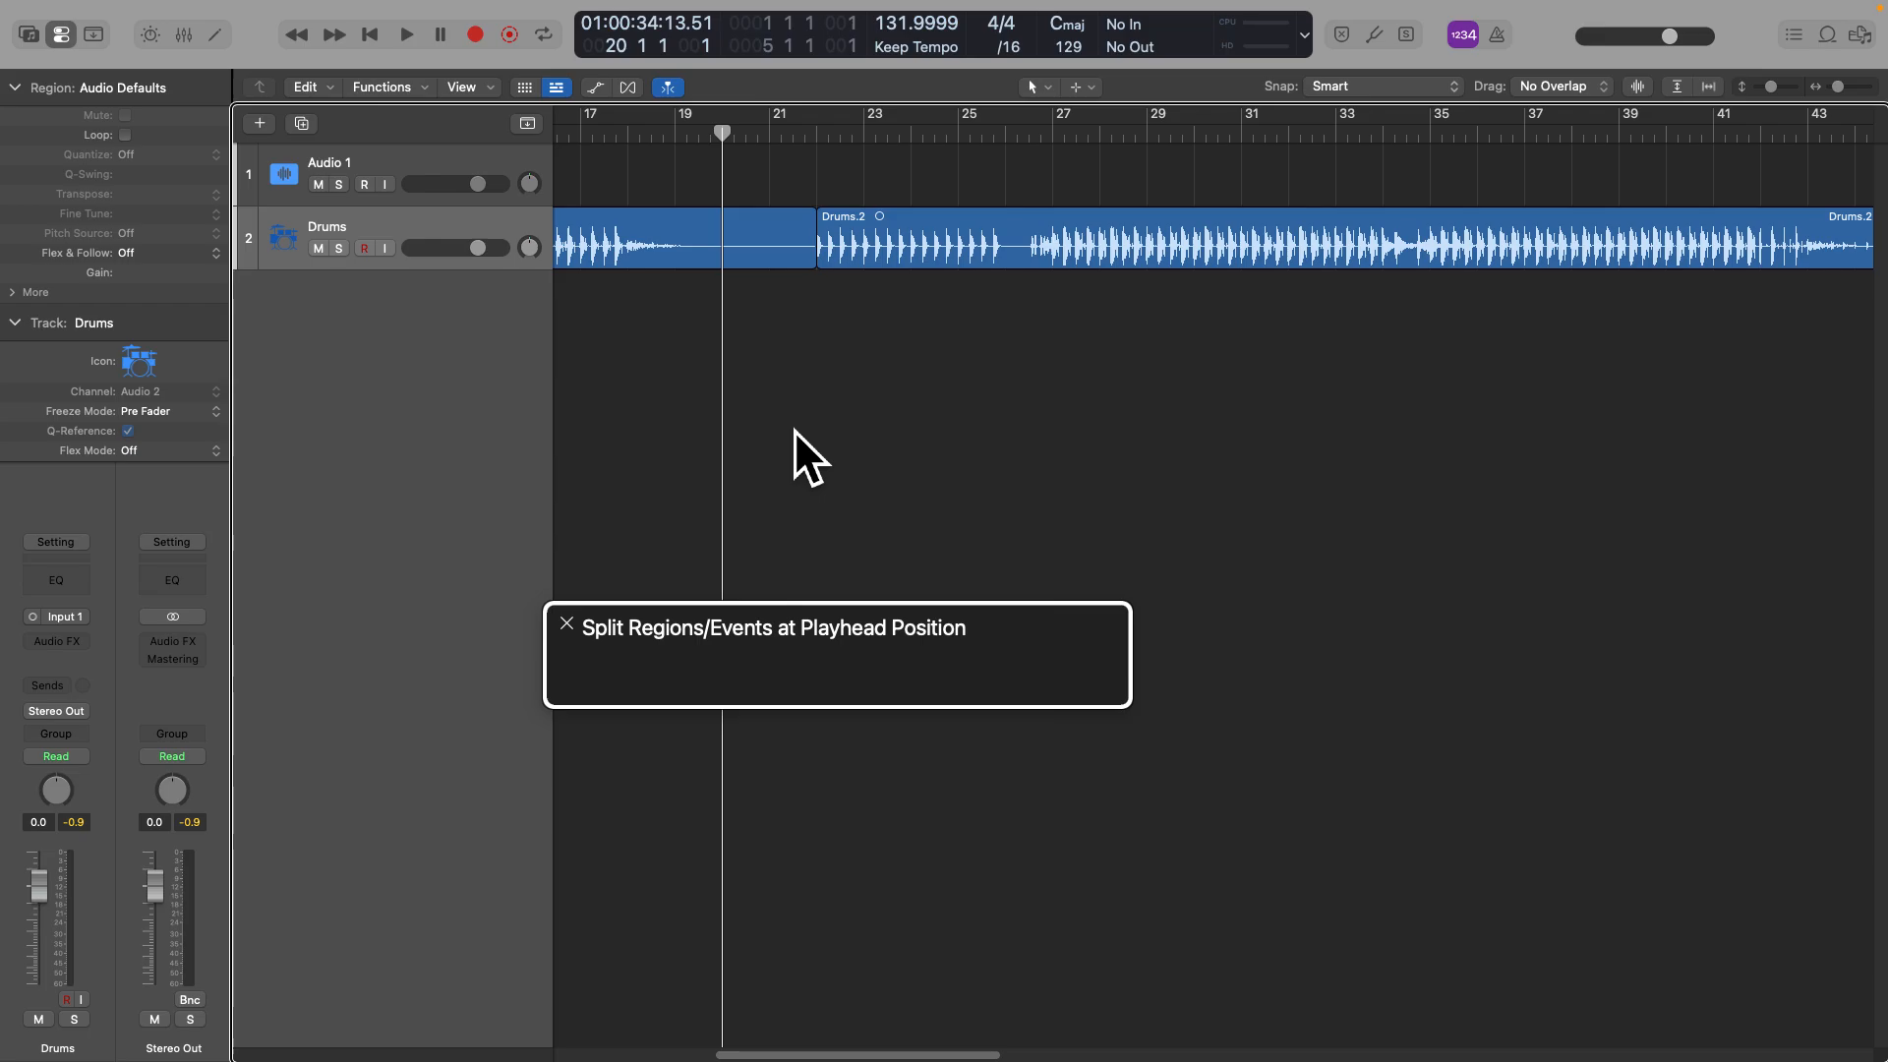
Select the first Drums region and split it at bar 20, two bars before its end
{"action": "key", "text": "Left"}
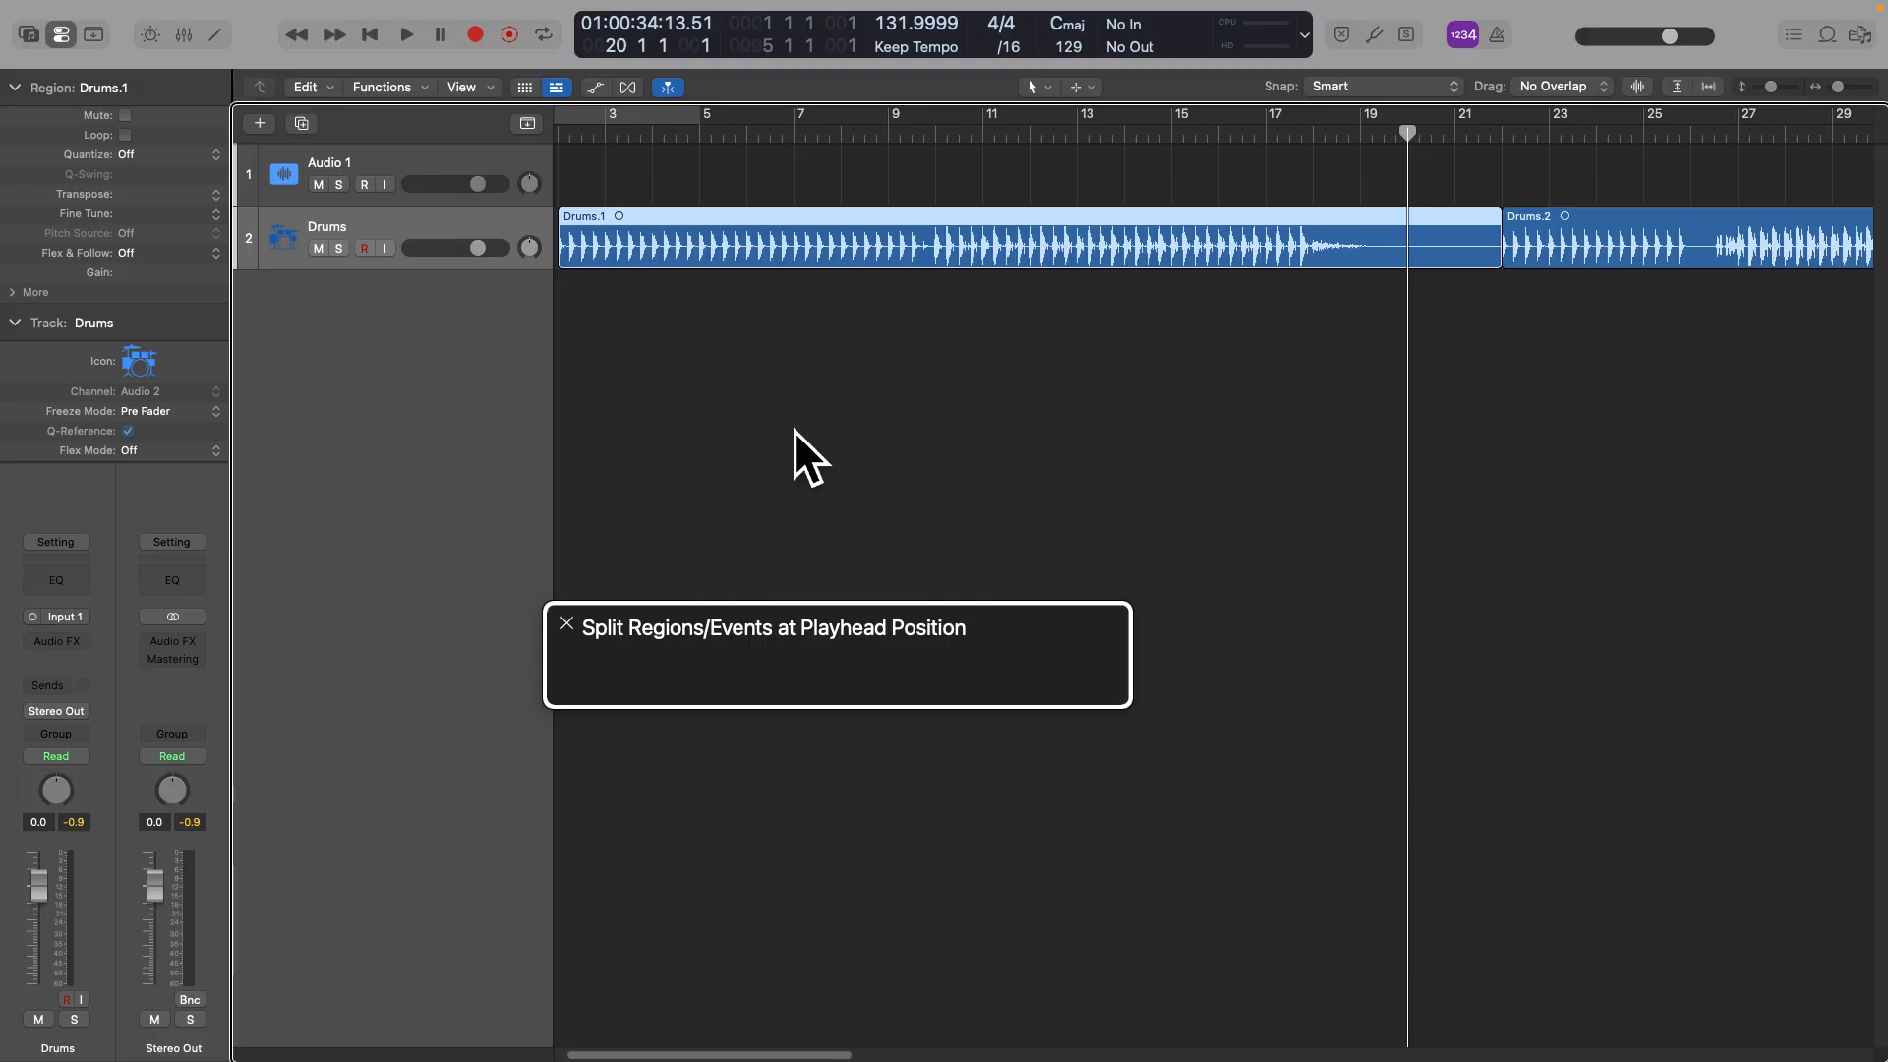
{"action": "key", "text": "Return"}
{"action": "key", "text": "alt+shift+Return"}
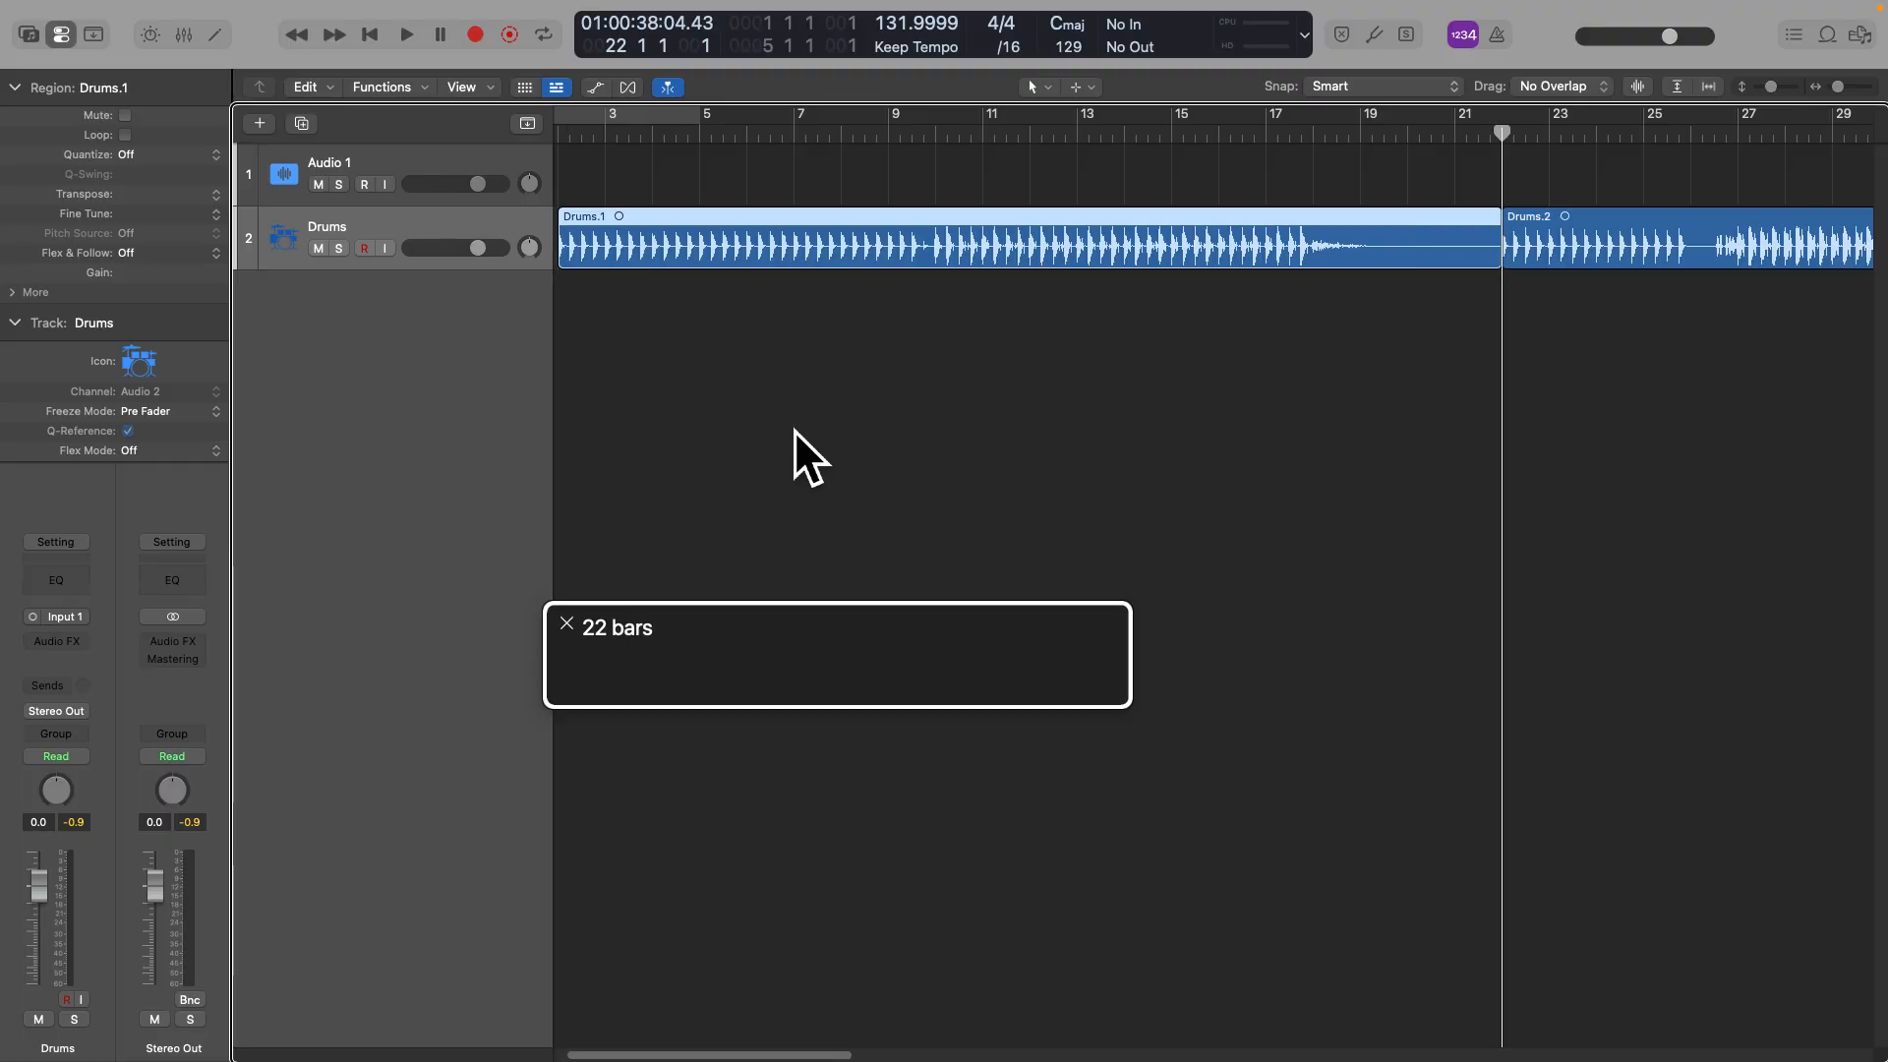
{"action": "key", "text": "comma"}
{"action": "key", "text": "comma"}
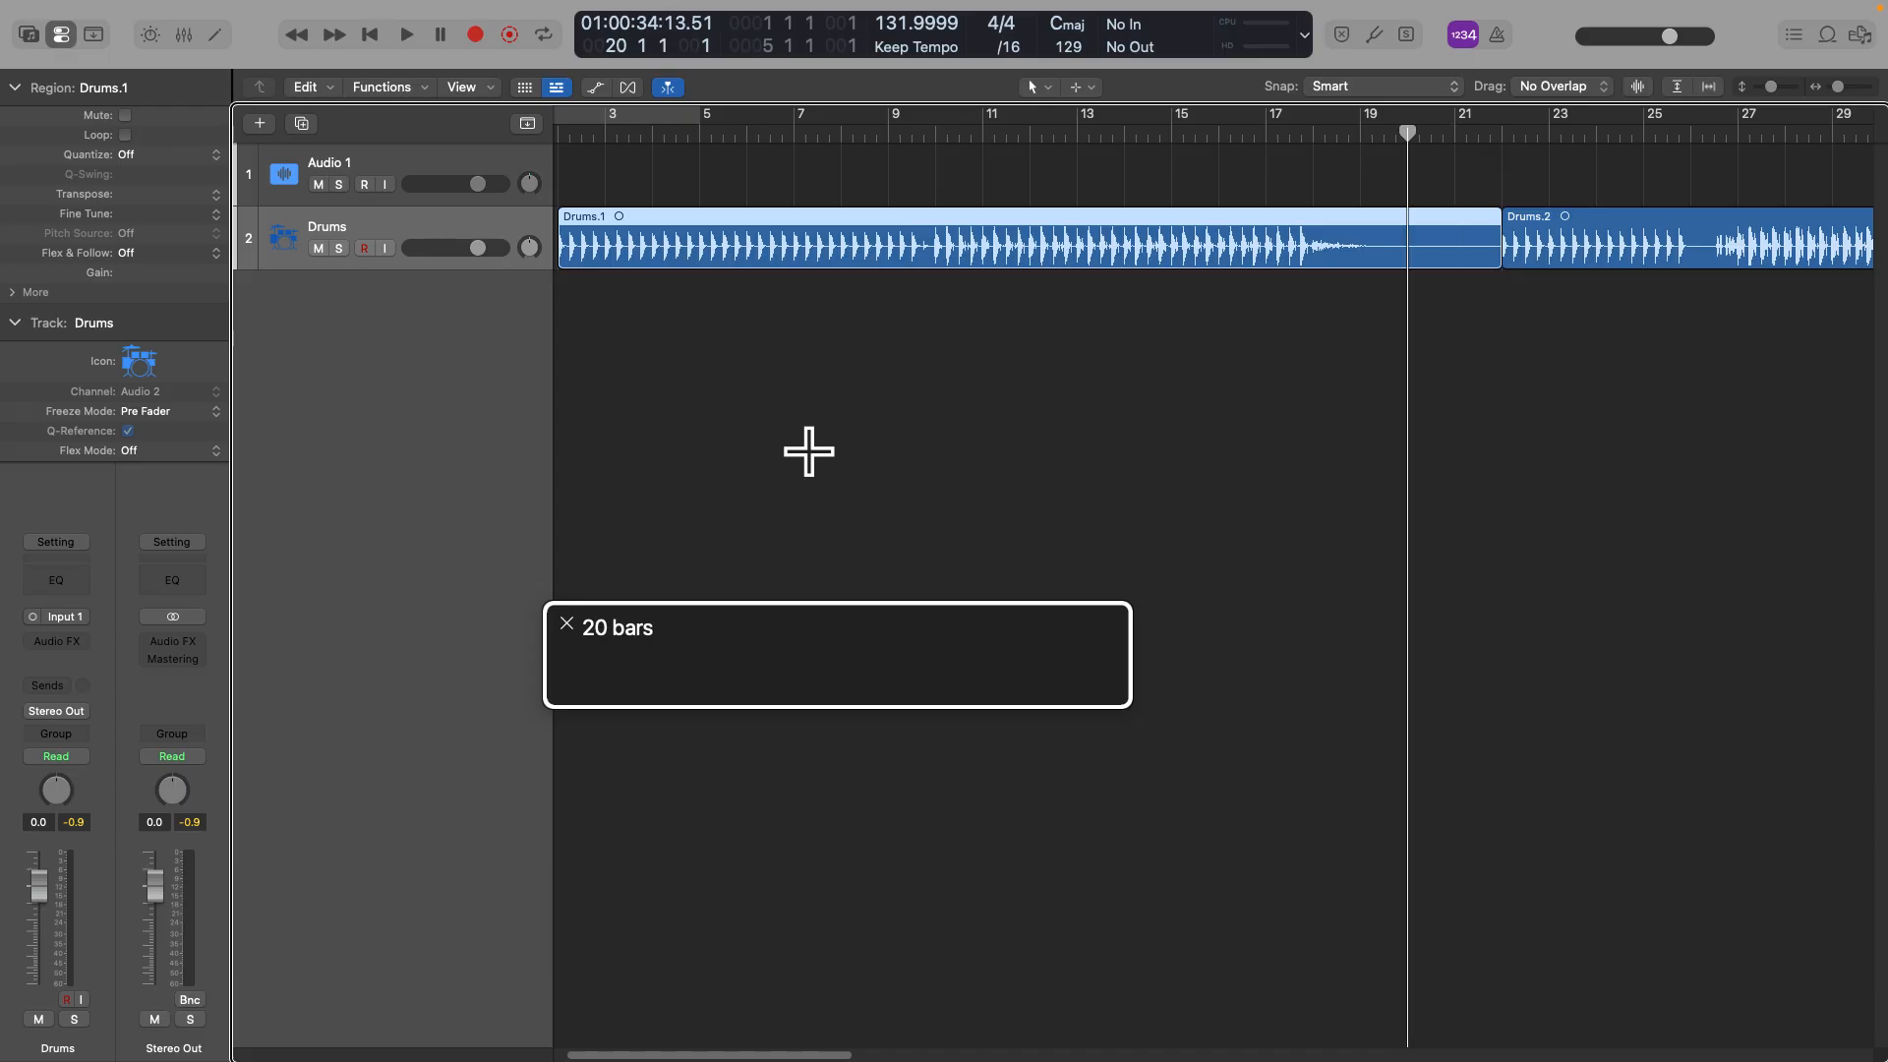
{"action": "key", "text": "super+t"}
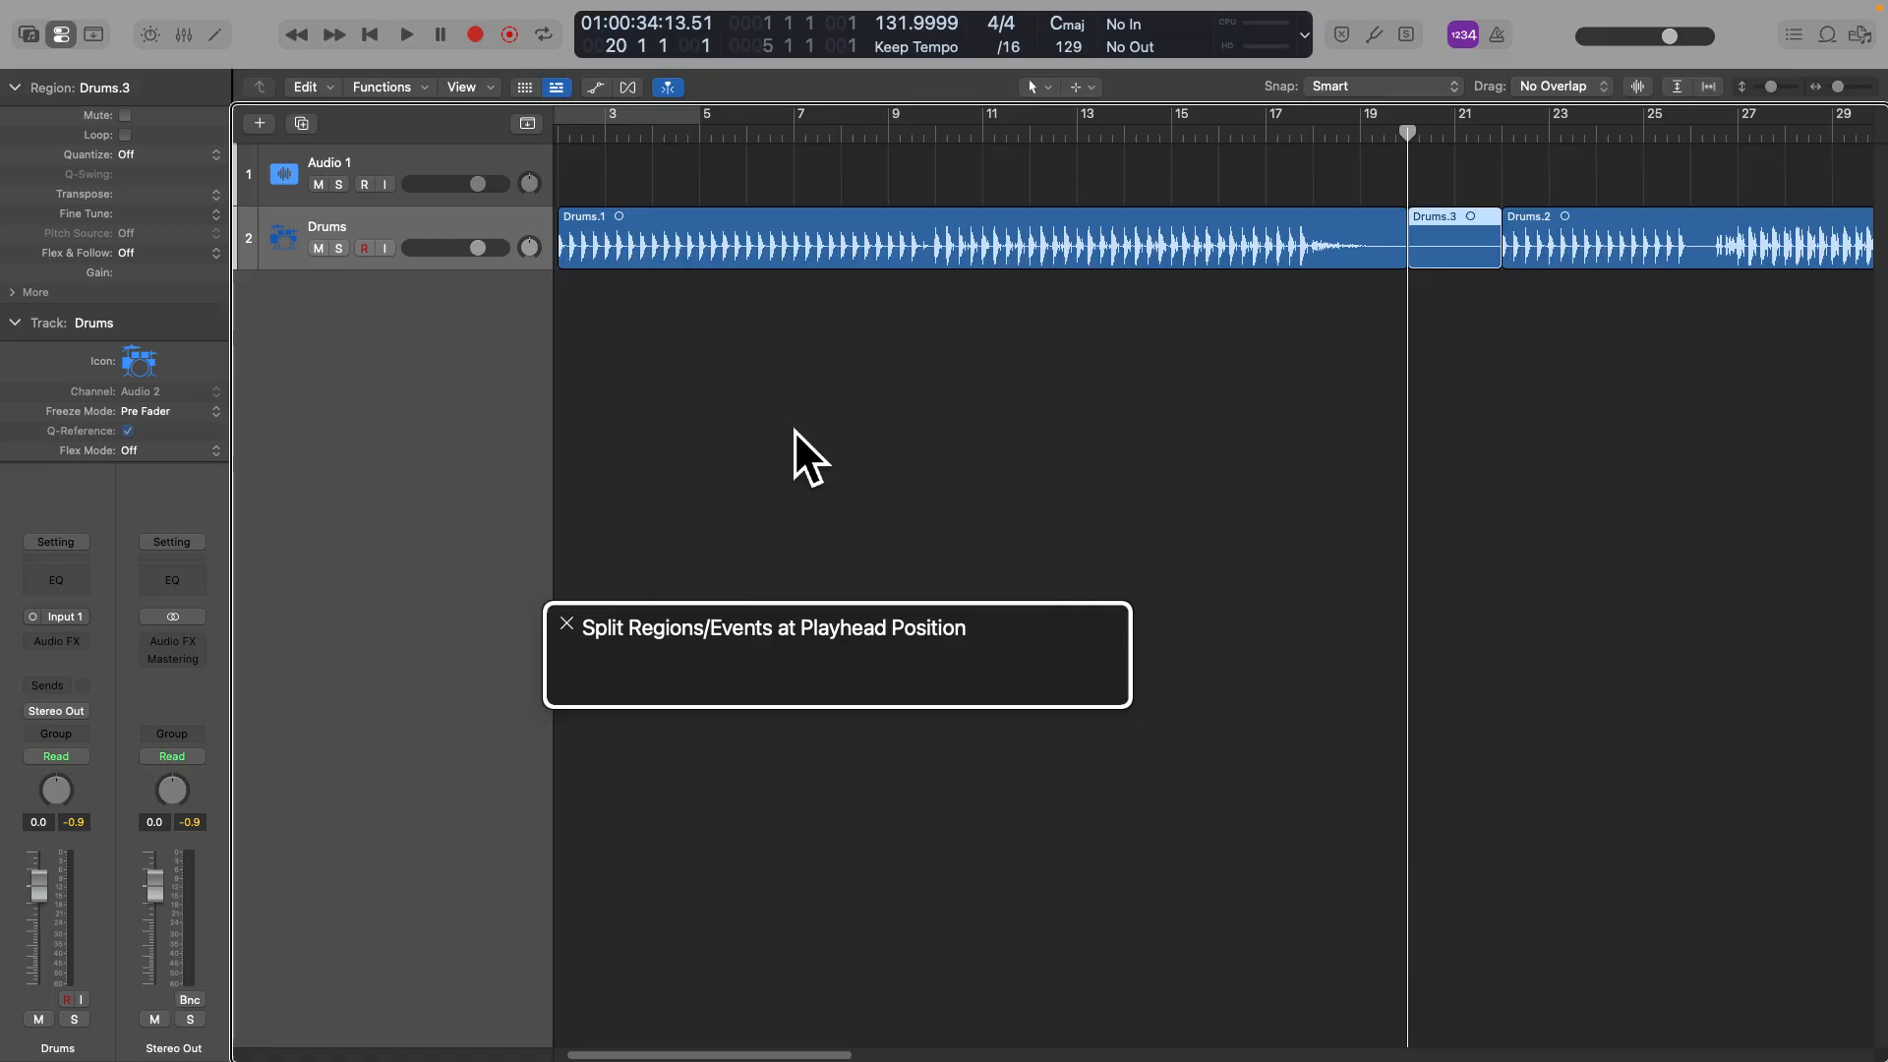
Check the extent of the silent region between bars 20 and 22, and delete it while leaving the gap
{"action": "key", "text": "period"}
{"action": "key", "text": "period"}
{"action": "key", "text": "comma"}
{"action": "key", "text": "comma"}
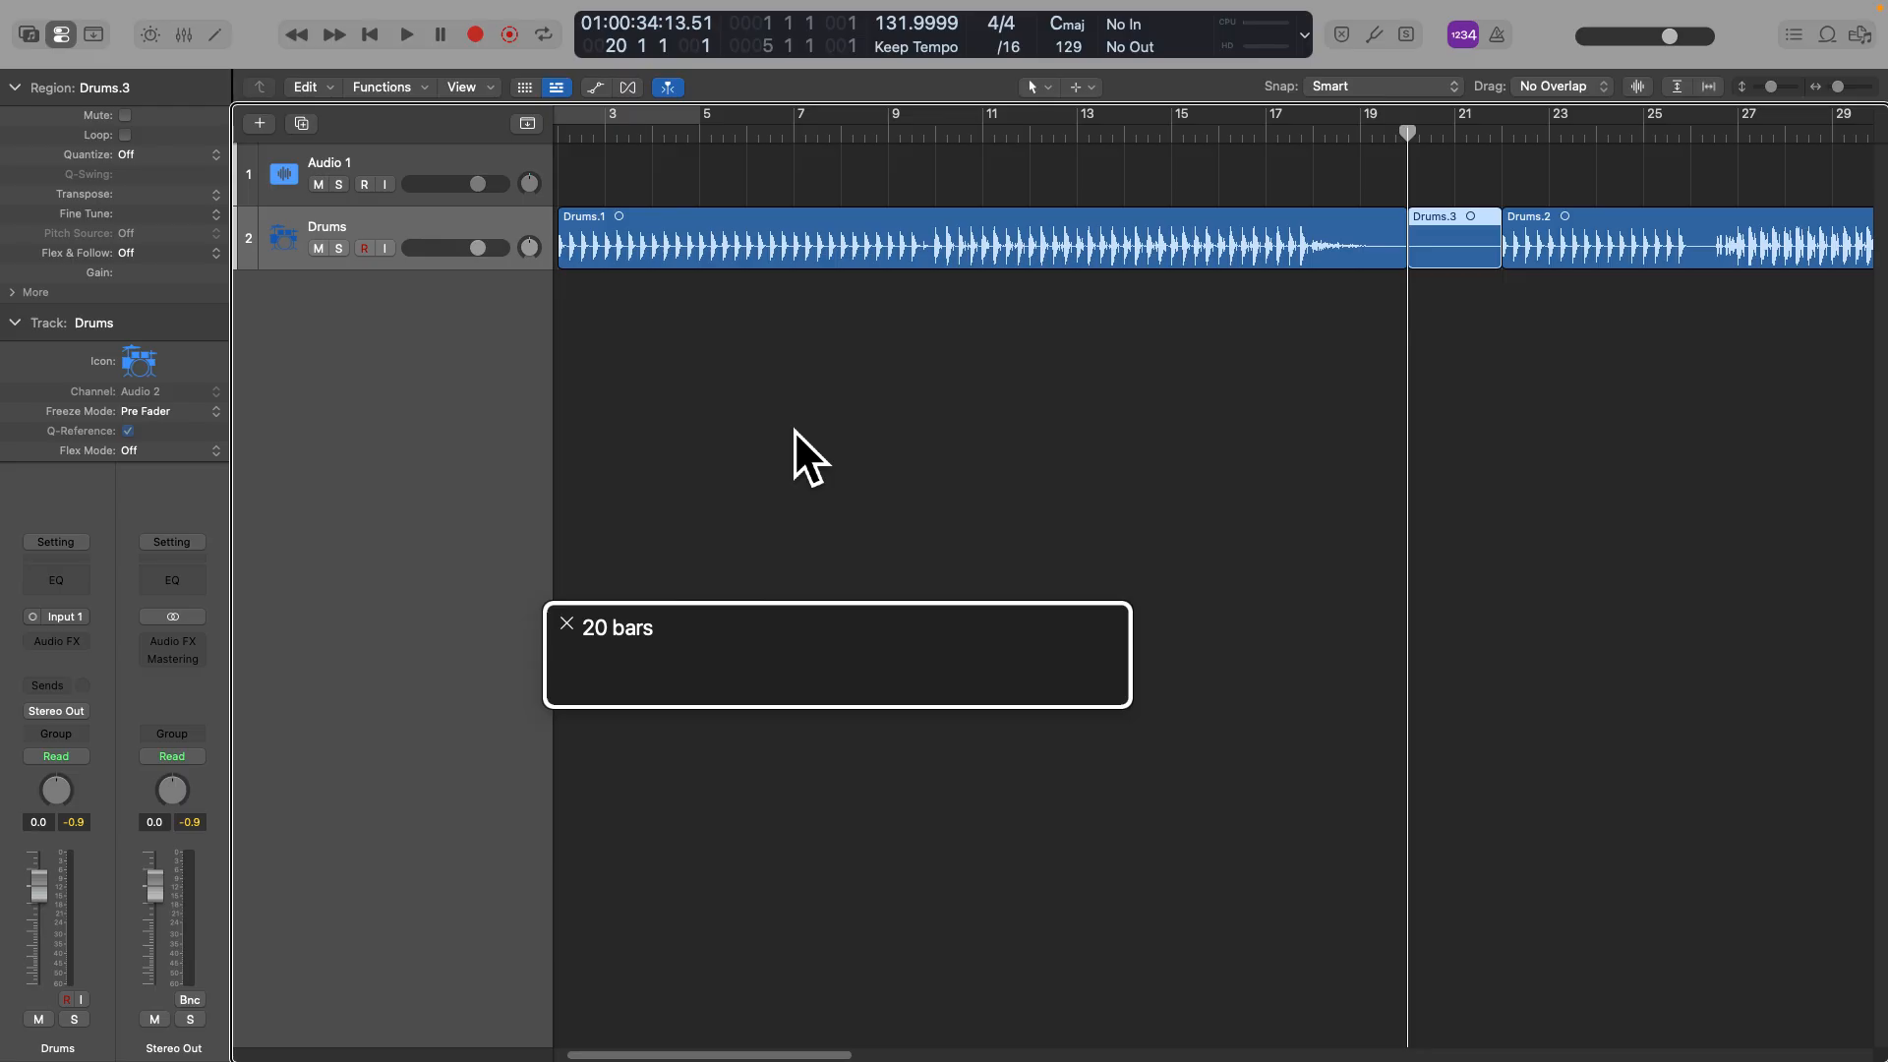
{"action": "key", "text": "period"}
{"action": "key", "text": "period"}
{"action": "key", "text": "comma"}
{"action": "key", "text": "comma"}
{"action": "key", "text": "Delete"}
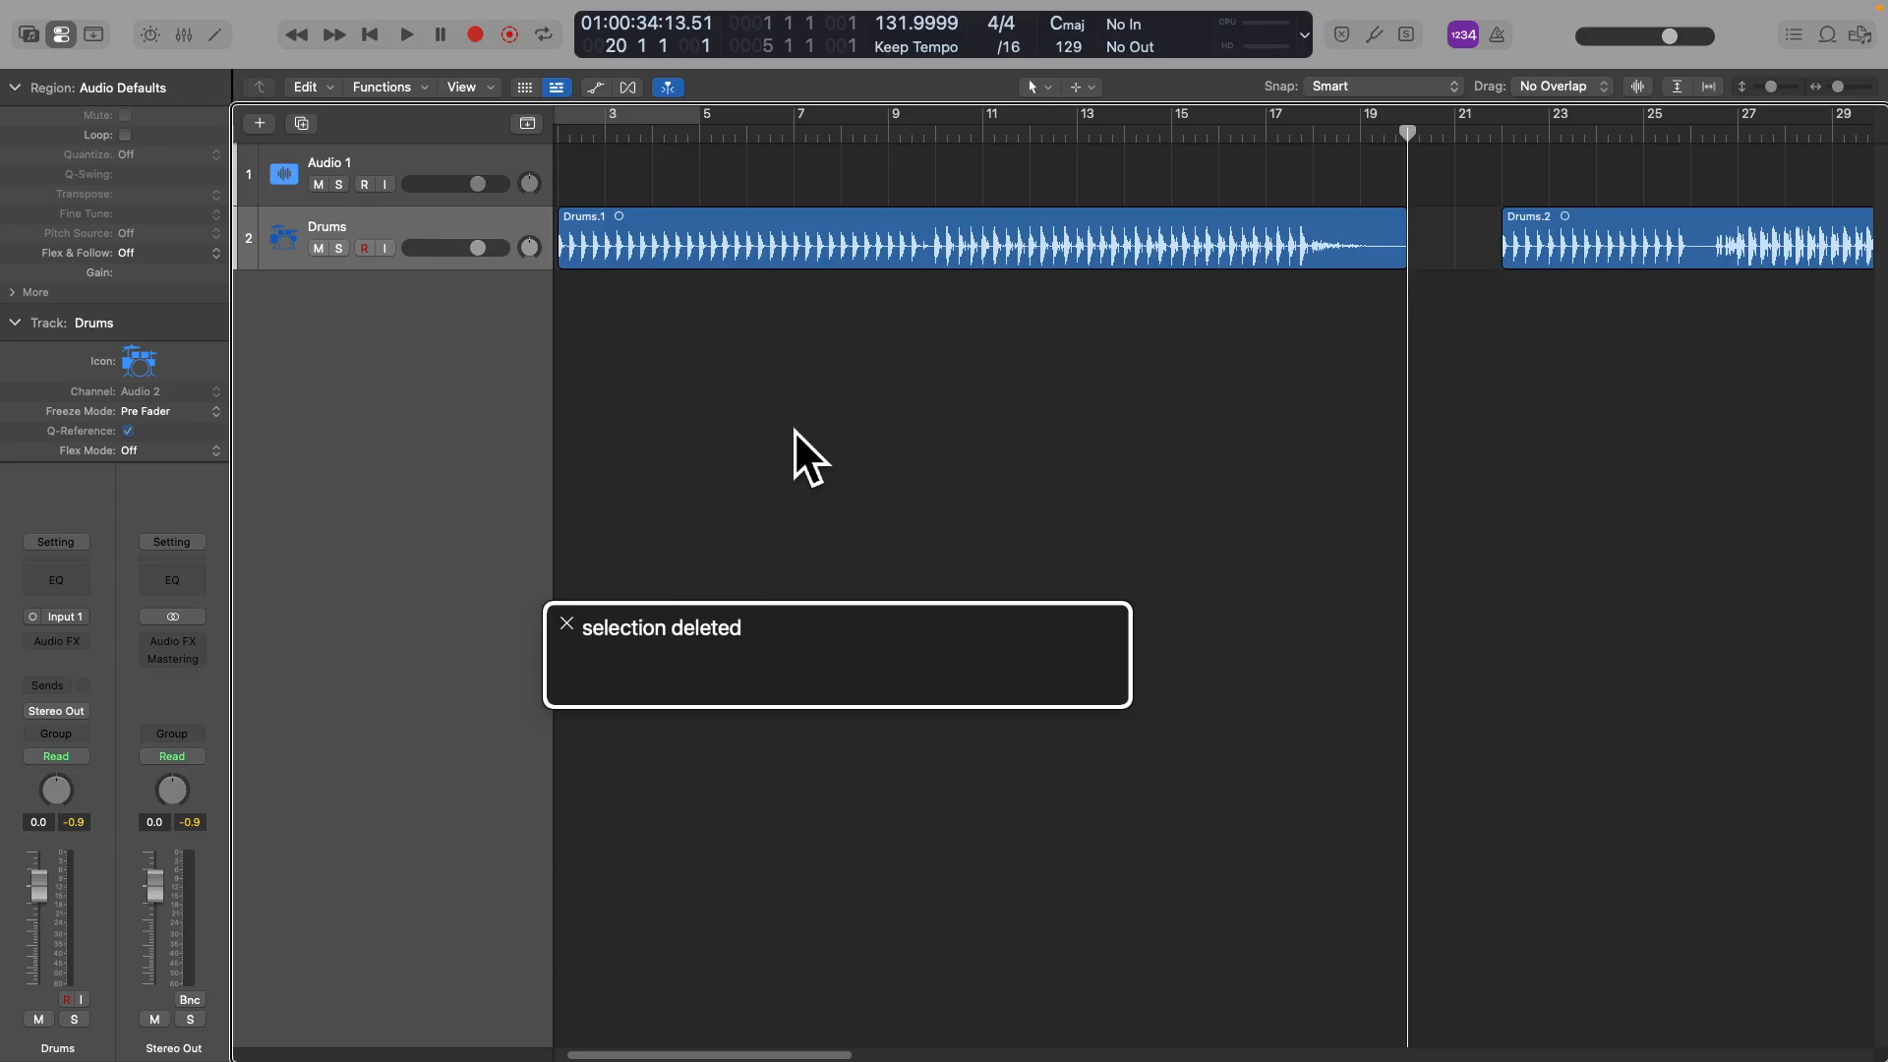
Audition the drums from bar 19 across the empty gap into bar 22
{"action": "key", "text": "comma"}
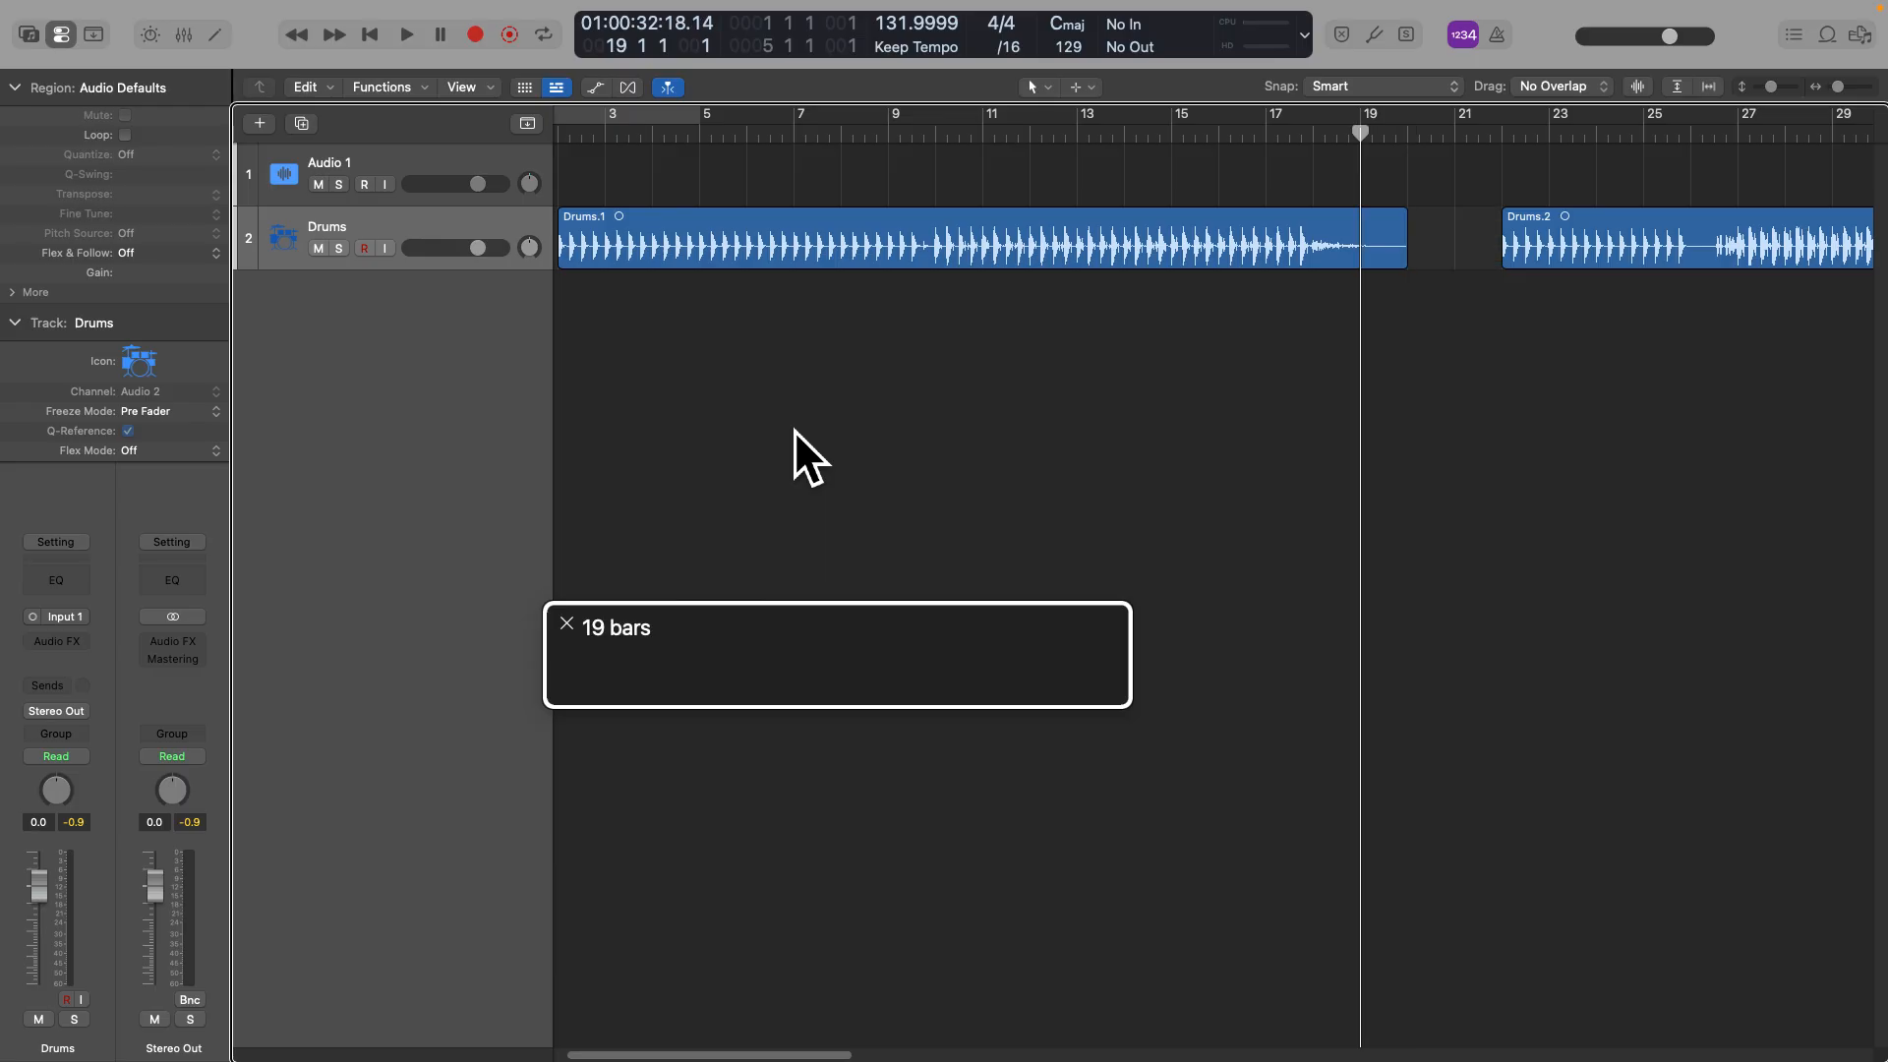
{"action": "key", "text": "space"}
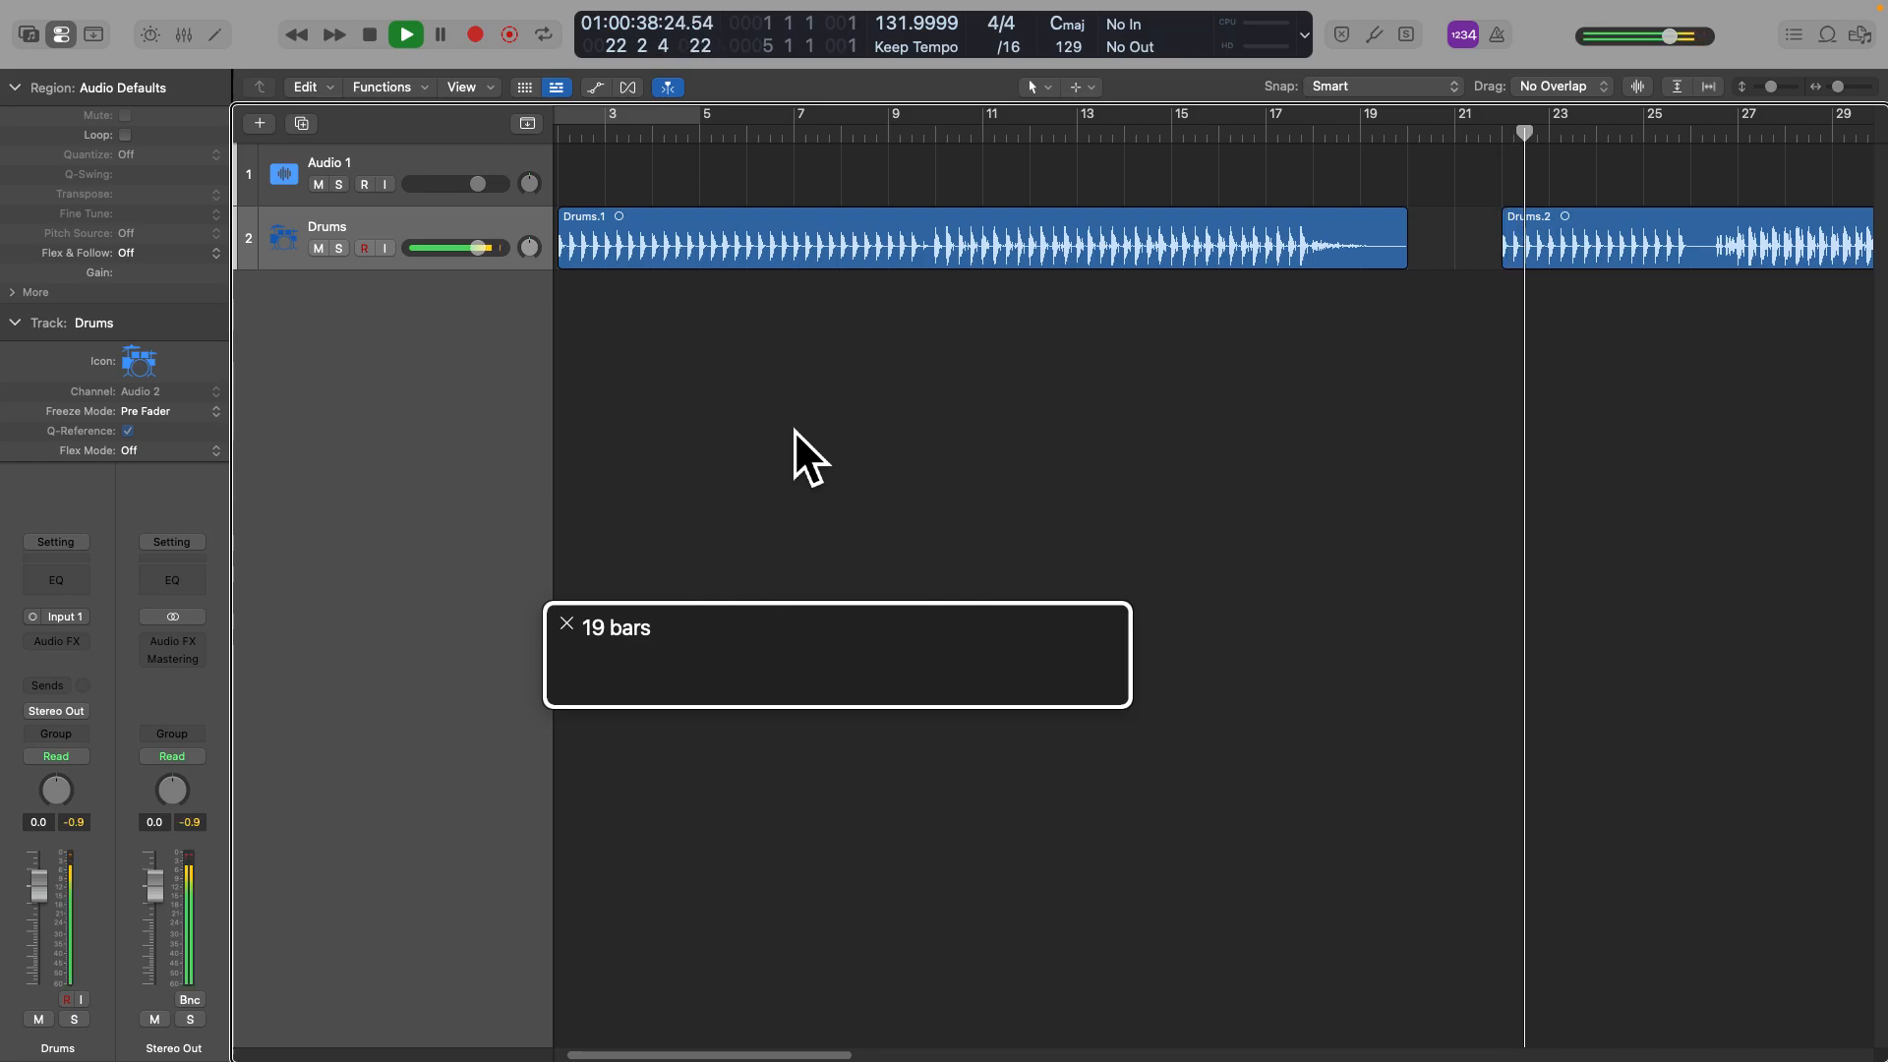
{"action": "key", "text": "space"}
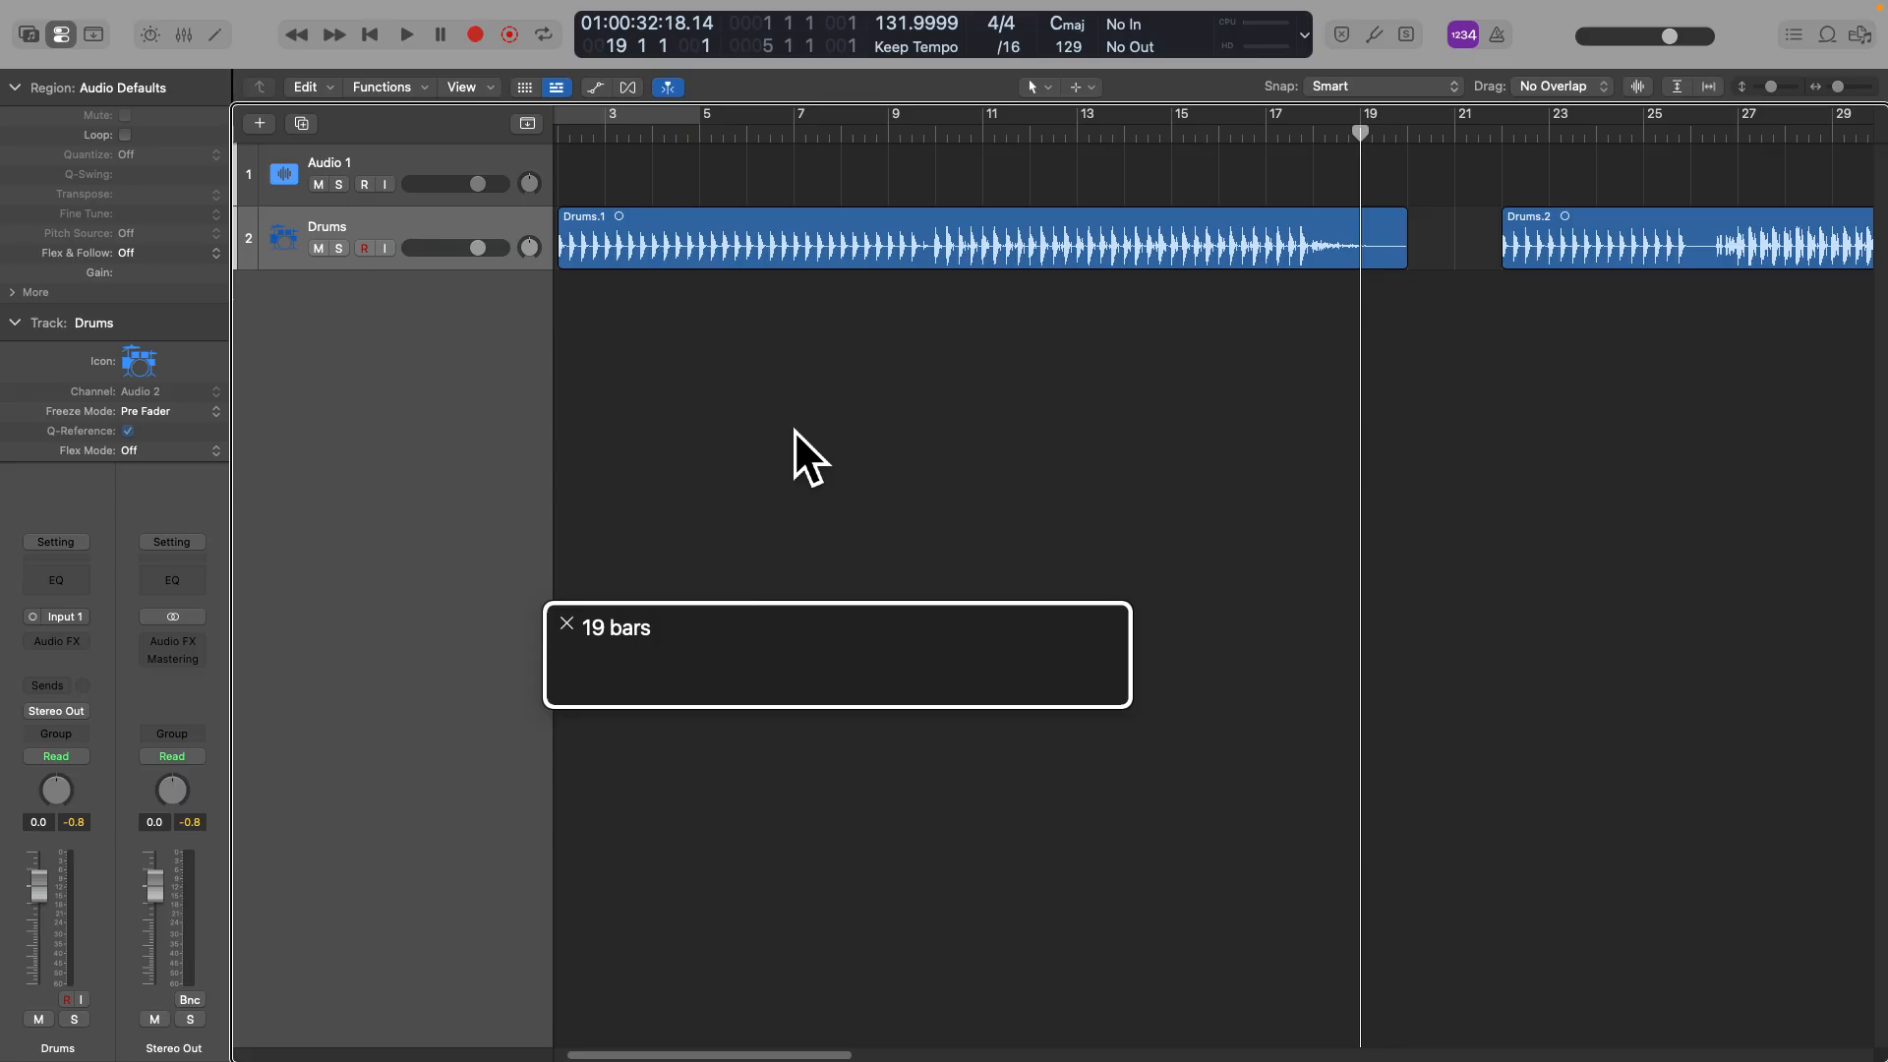
Select the Drums region after the gap, check its end and start, and move it to the playhead at bar 20
{"action": "key", "text": "Right"}
{"action": "key", "text": "Right"}
{"action": "key", "text": "alt+Return"}
{"action": "key", "text": "shift+Return"}
{"action": "key", "text": "alt+Return"}
{"action": "key", "text": "shift+Return"}
{"action": "key", "text": "space"}
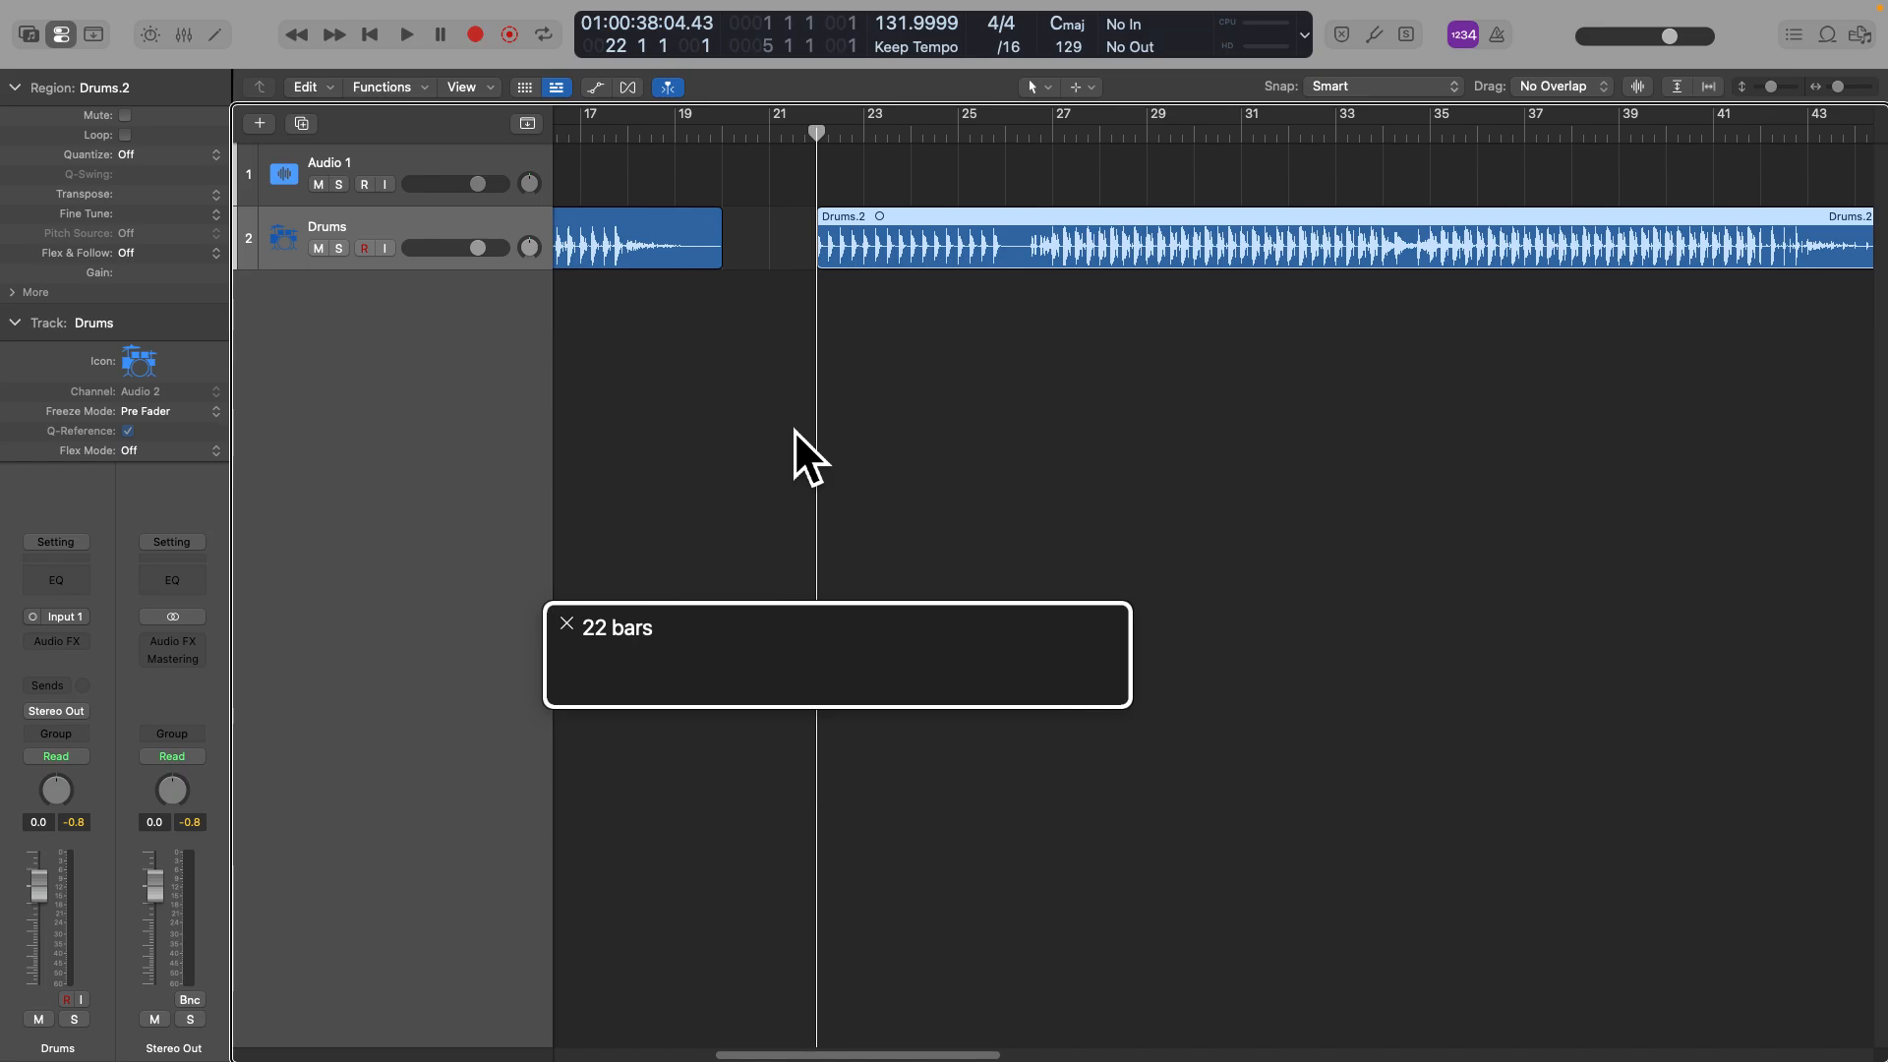
{"action": "key", "text": "comma"}
{"action": "key", "text": "comma"}
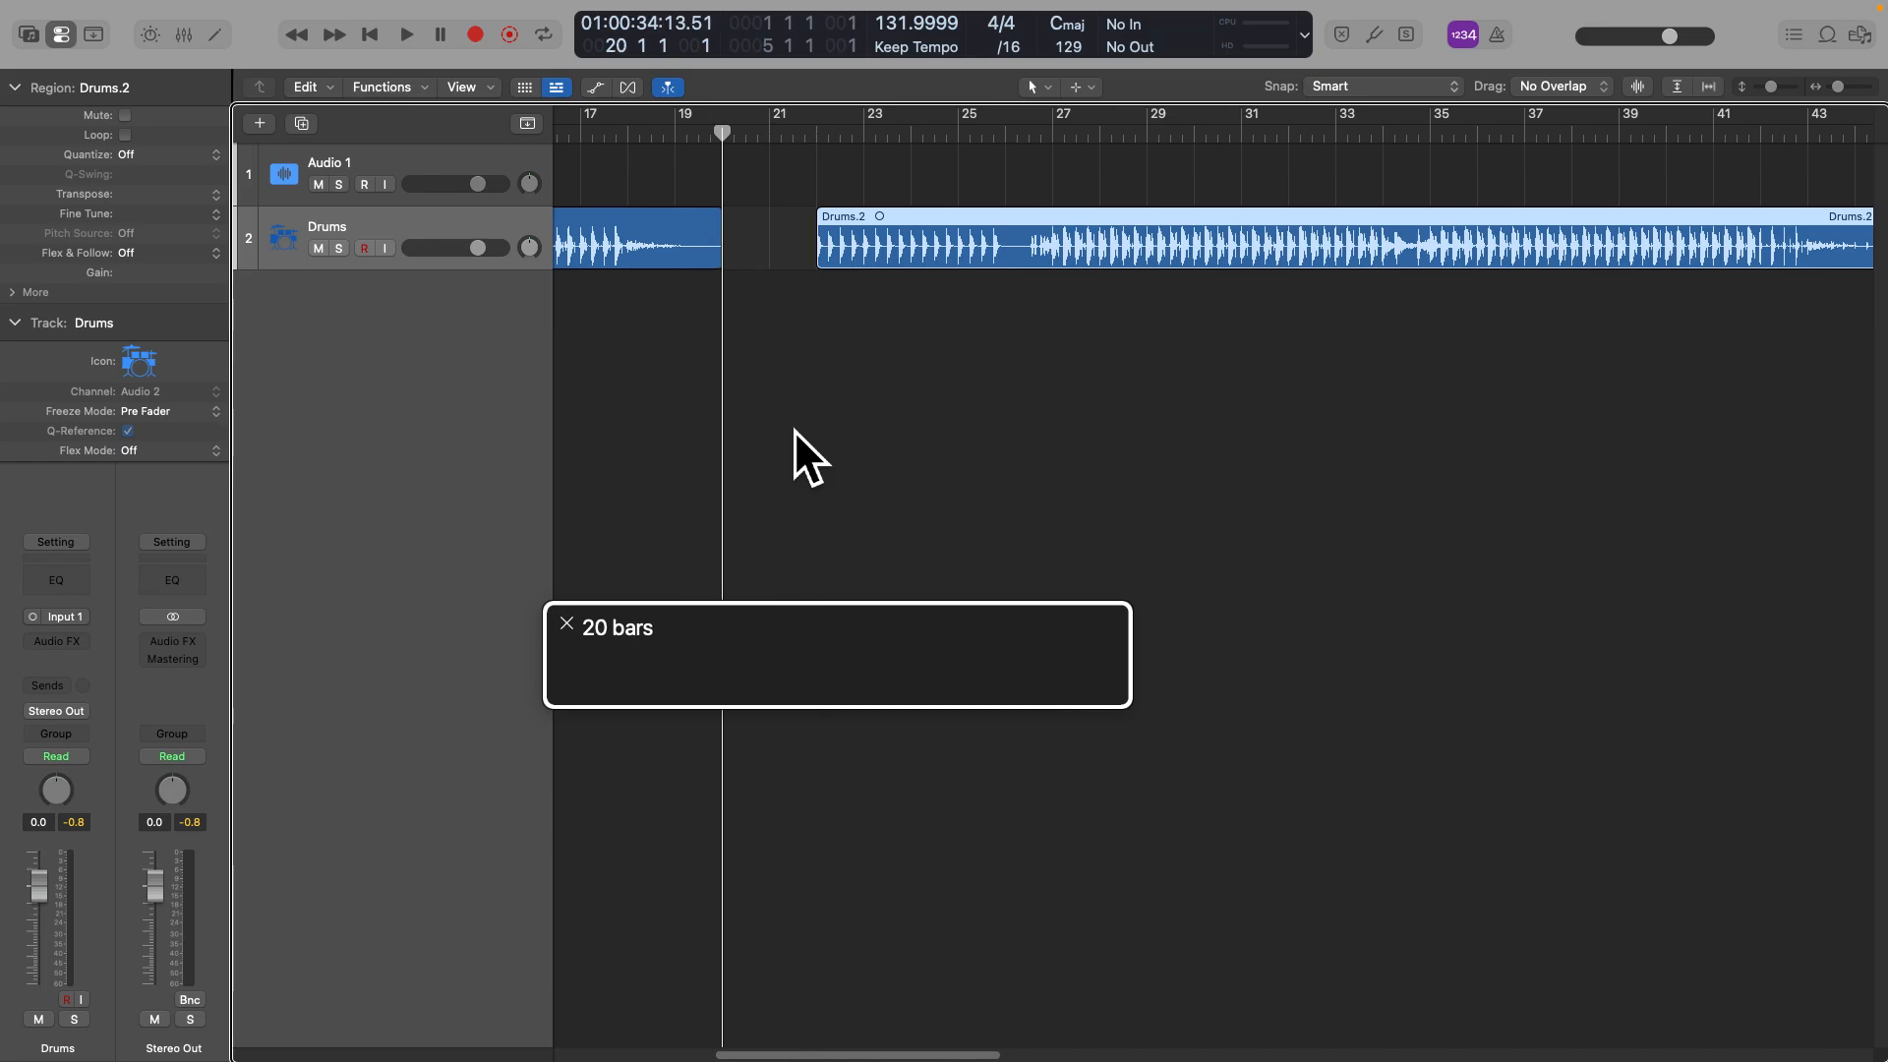
{"action": "key", "text": "semicolon"}
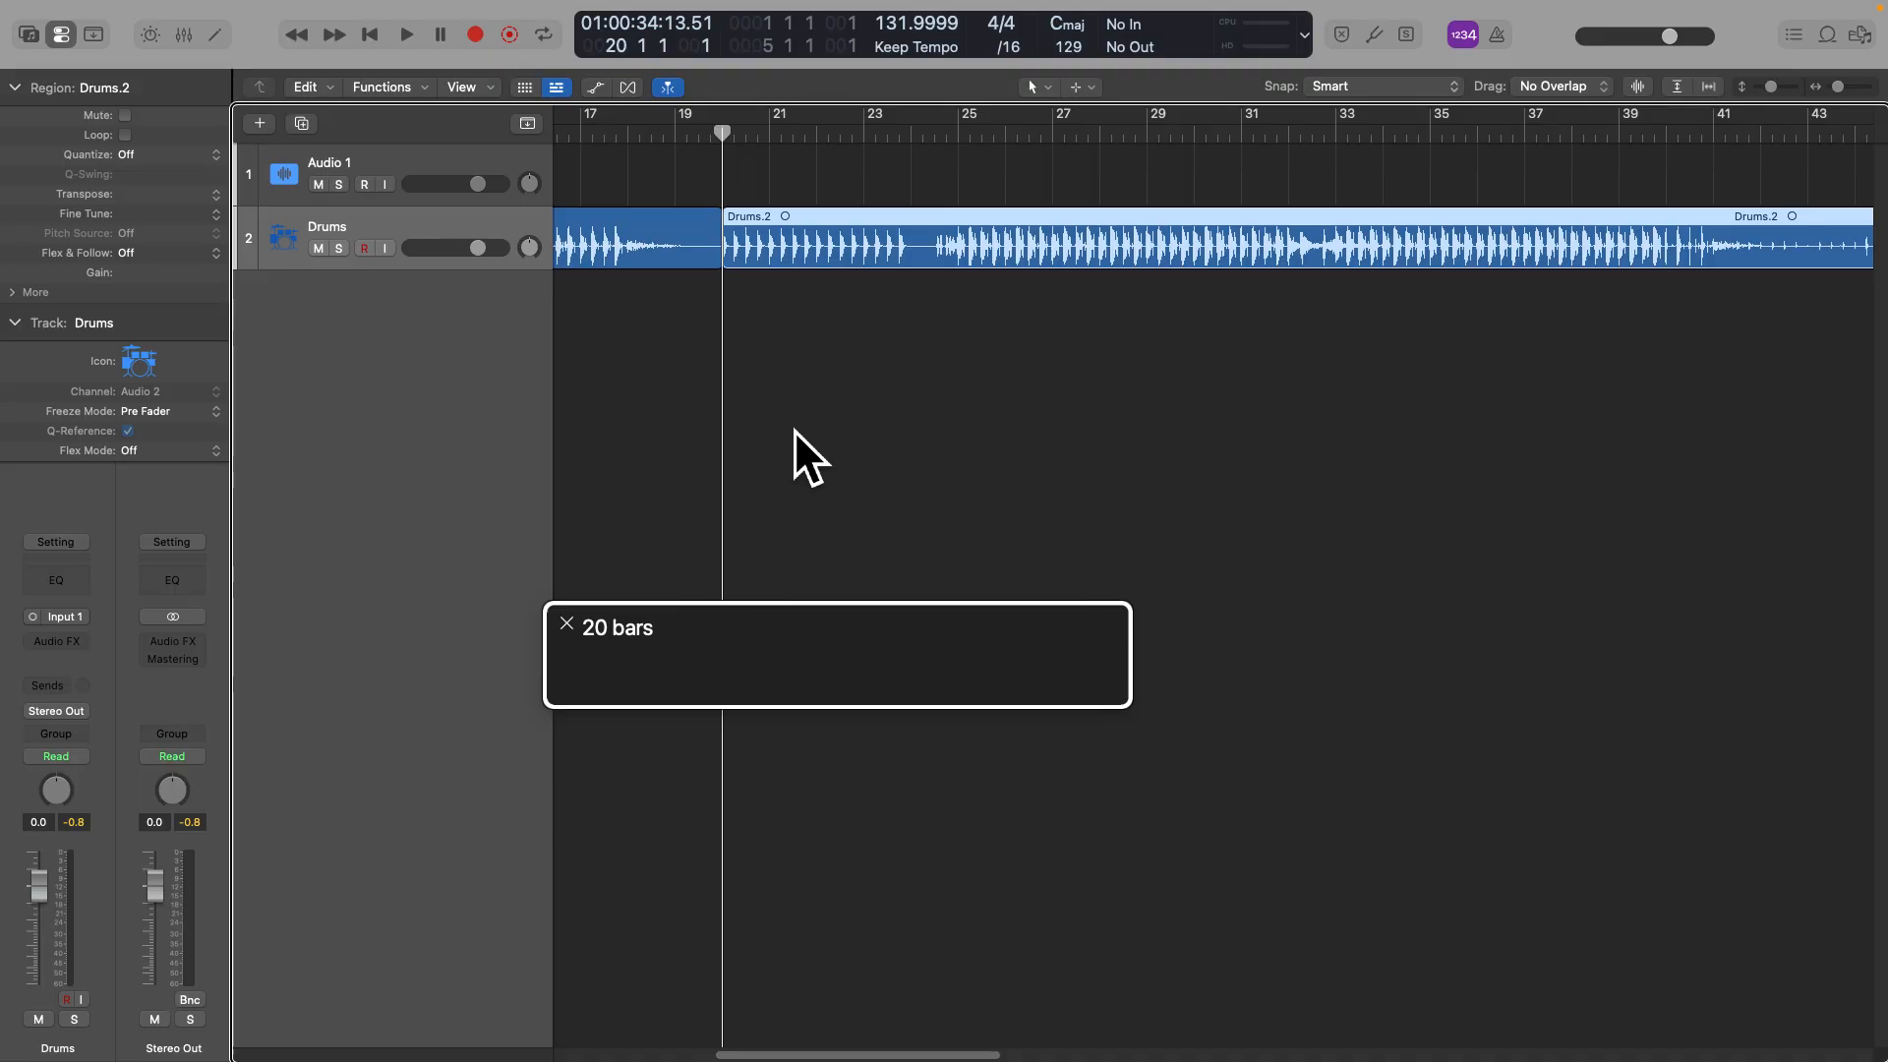
Audition the drums from bar 19 across the join at bar 20
{"action": "key", "text": "comma"}
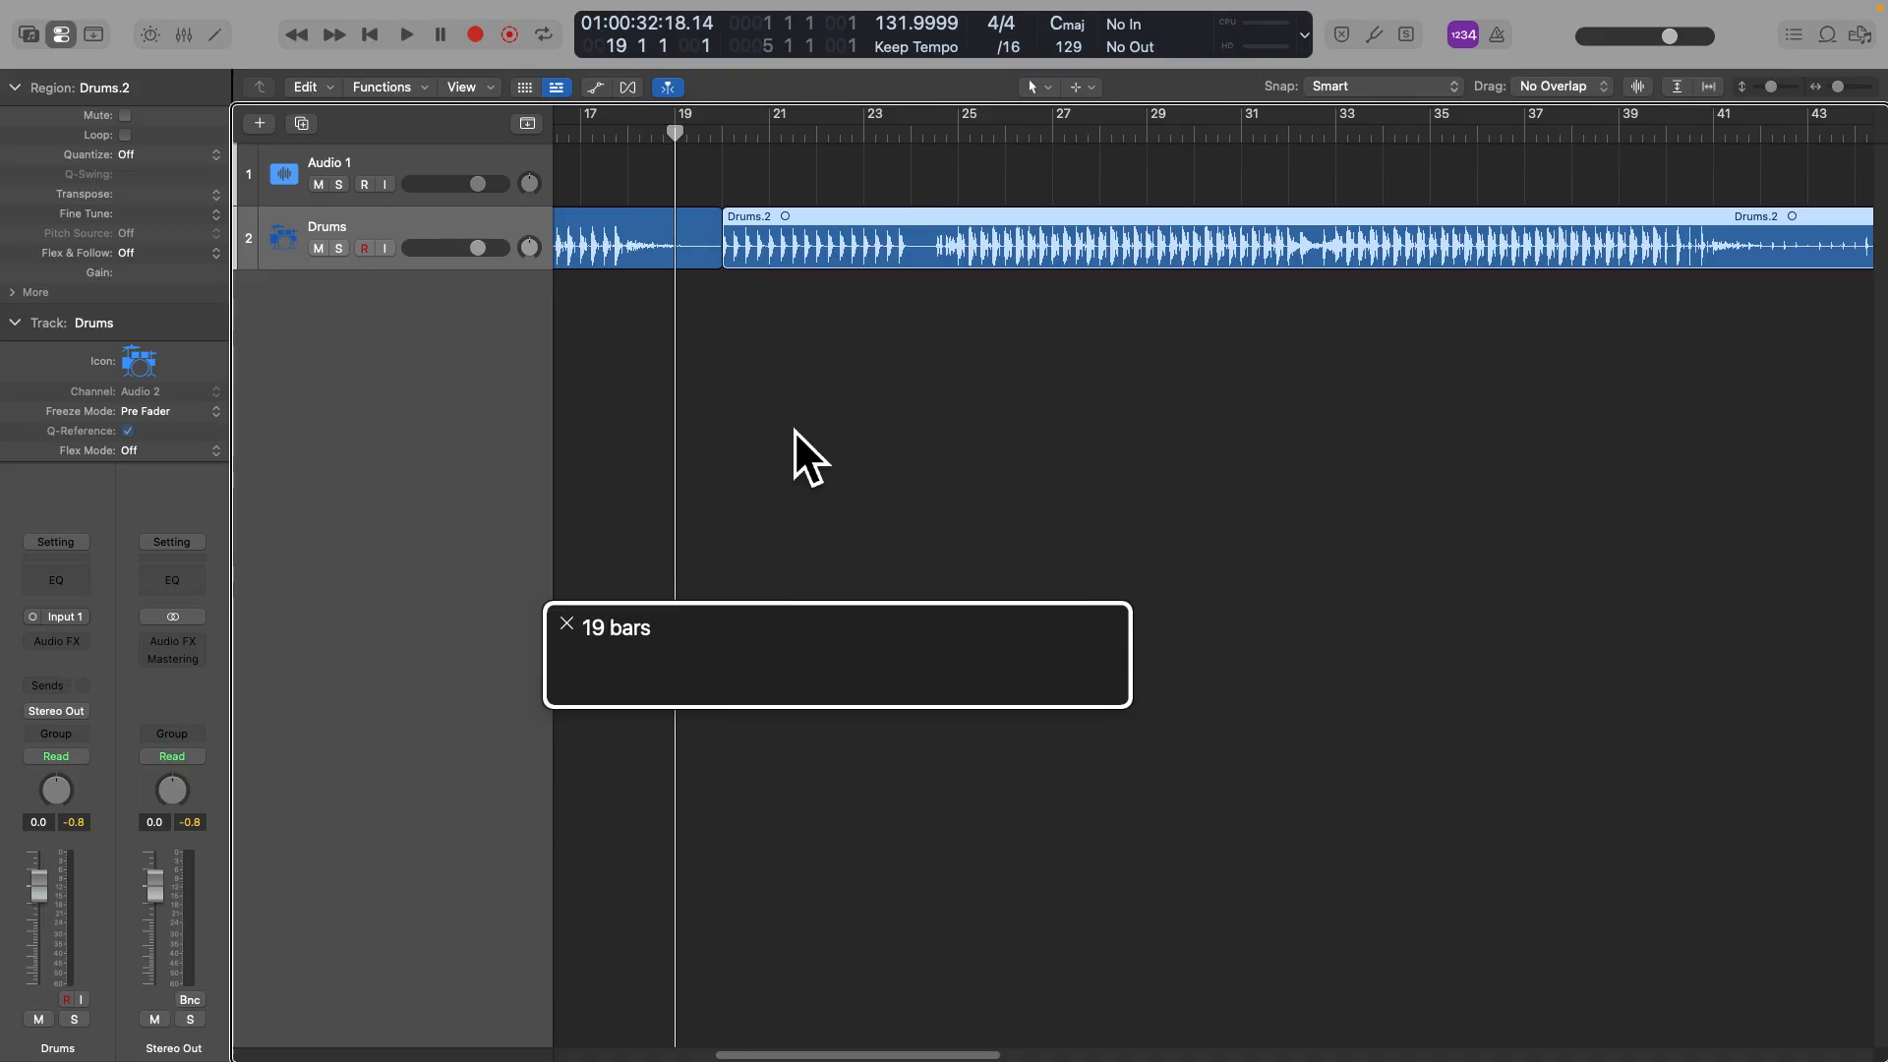
{"action": "key", "text": "space"}
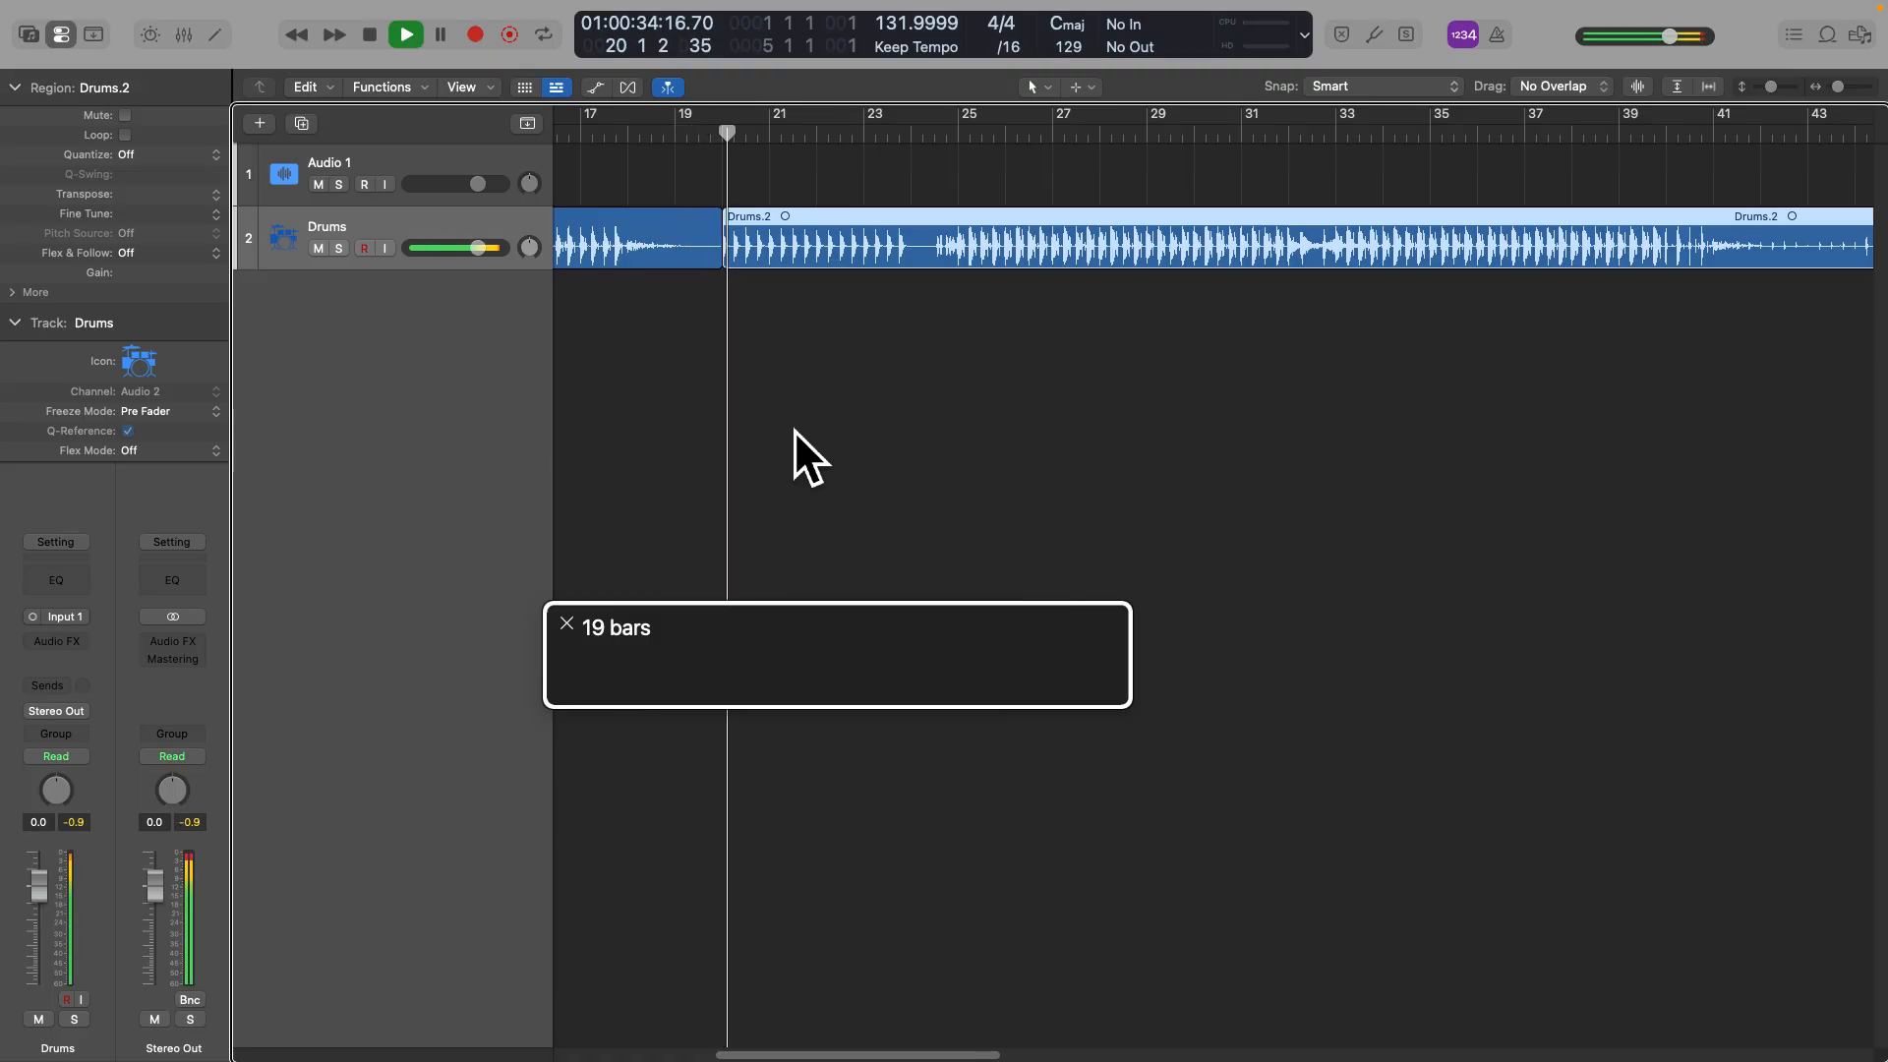
{"action": "key", "text": "space"}
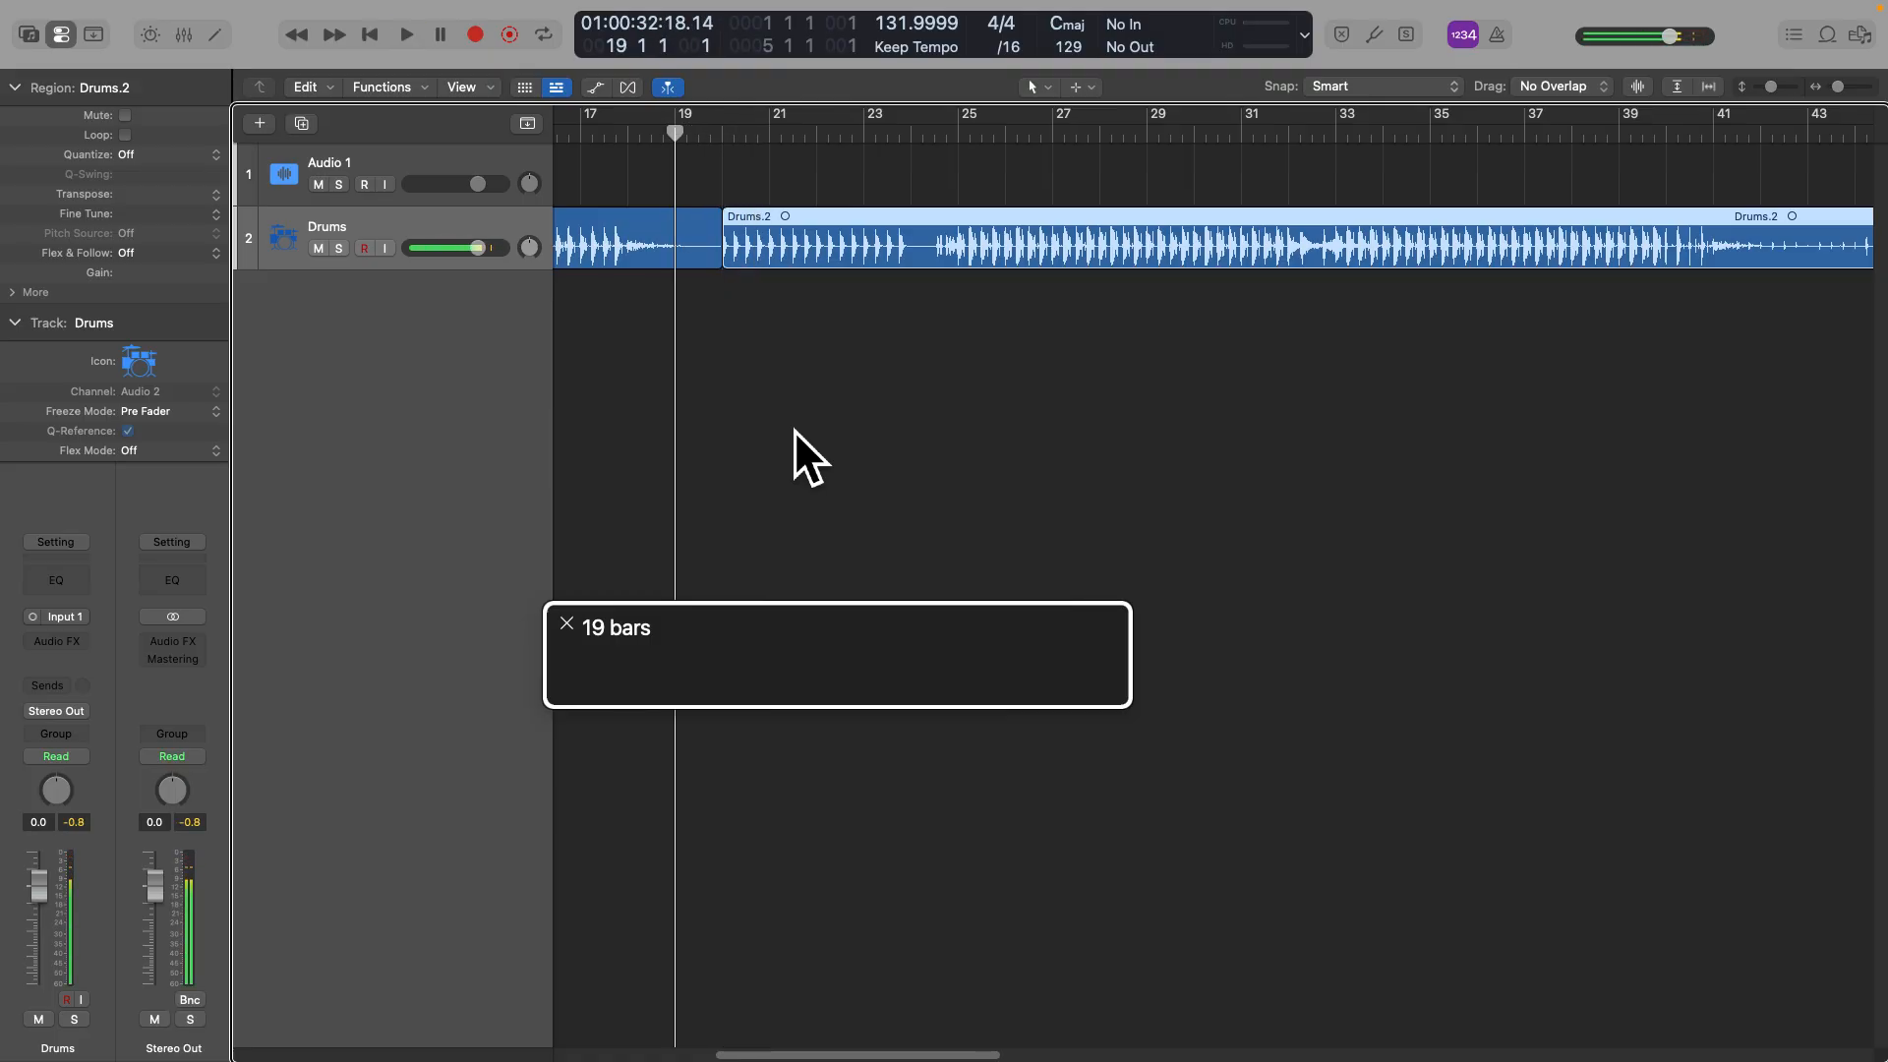
Undo the region move and the deletion of the silent region, with the playhead placed at bar 20
{"action": "key", "text": "super+z"}
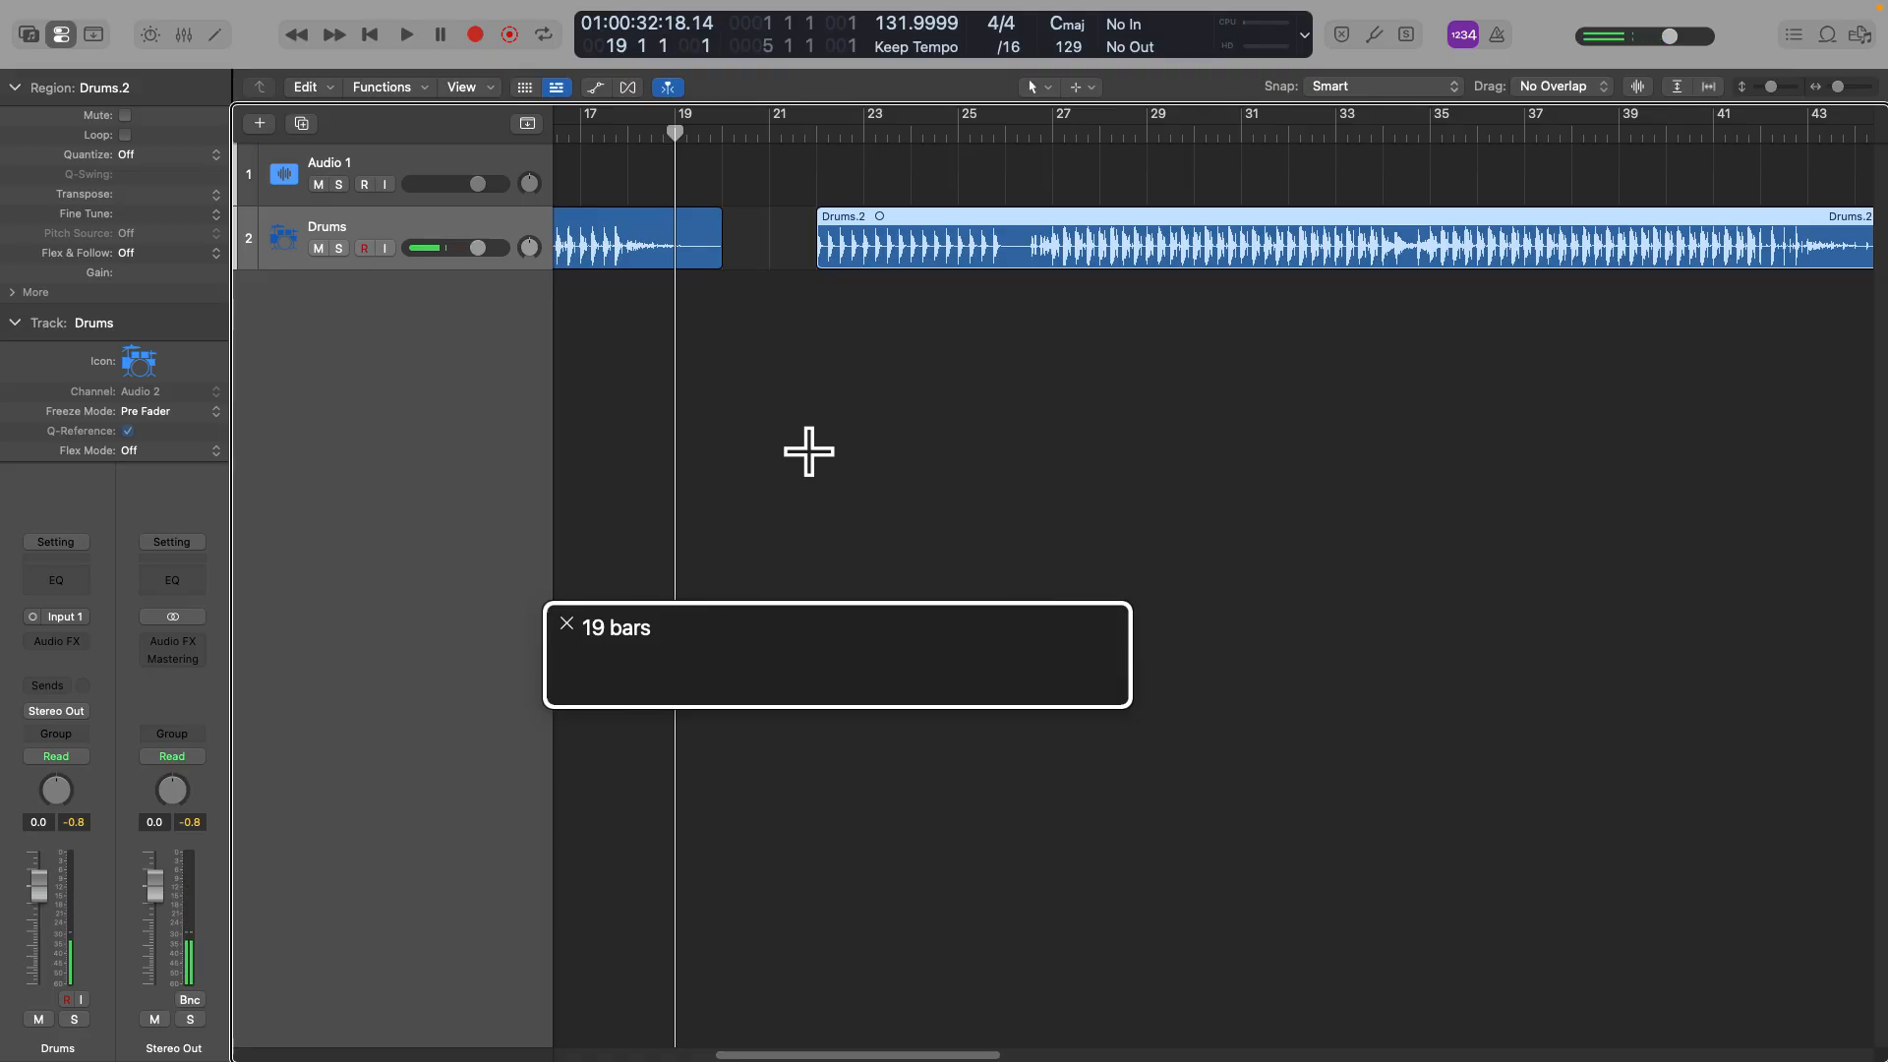
{"action": "key", "text": "super+z"}
{"action": "key", "text": "ctrl+period"}
{"action": "key", "text": "ctrl+comma"}
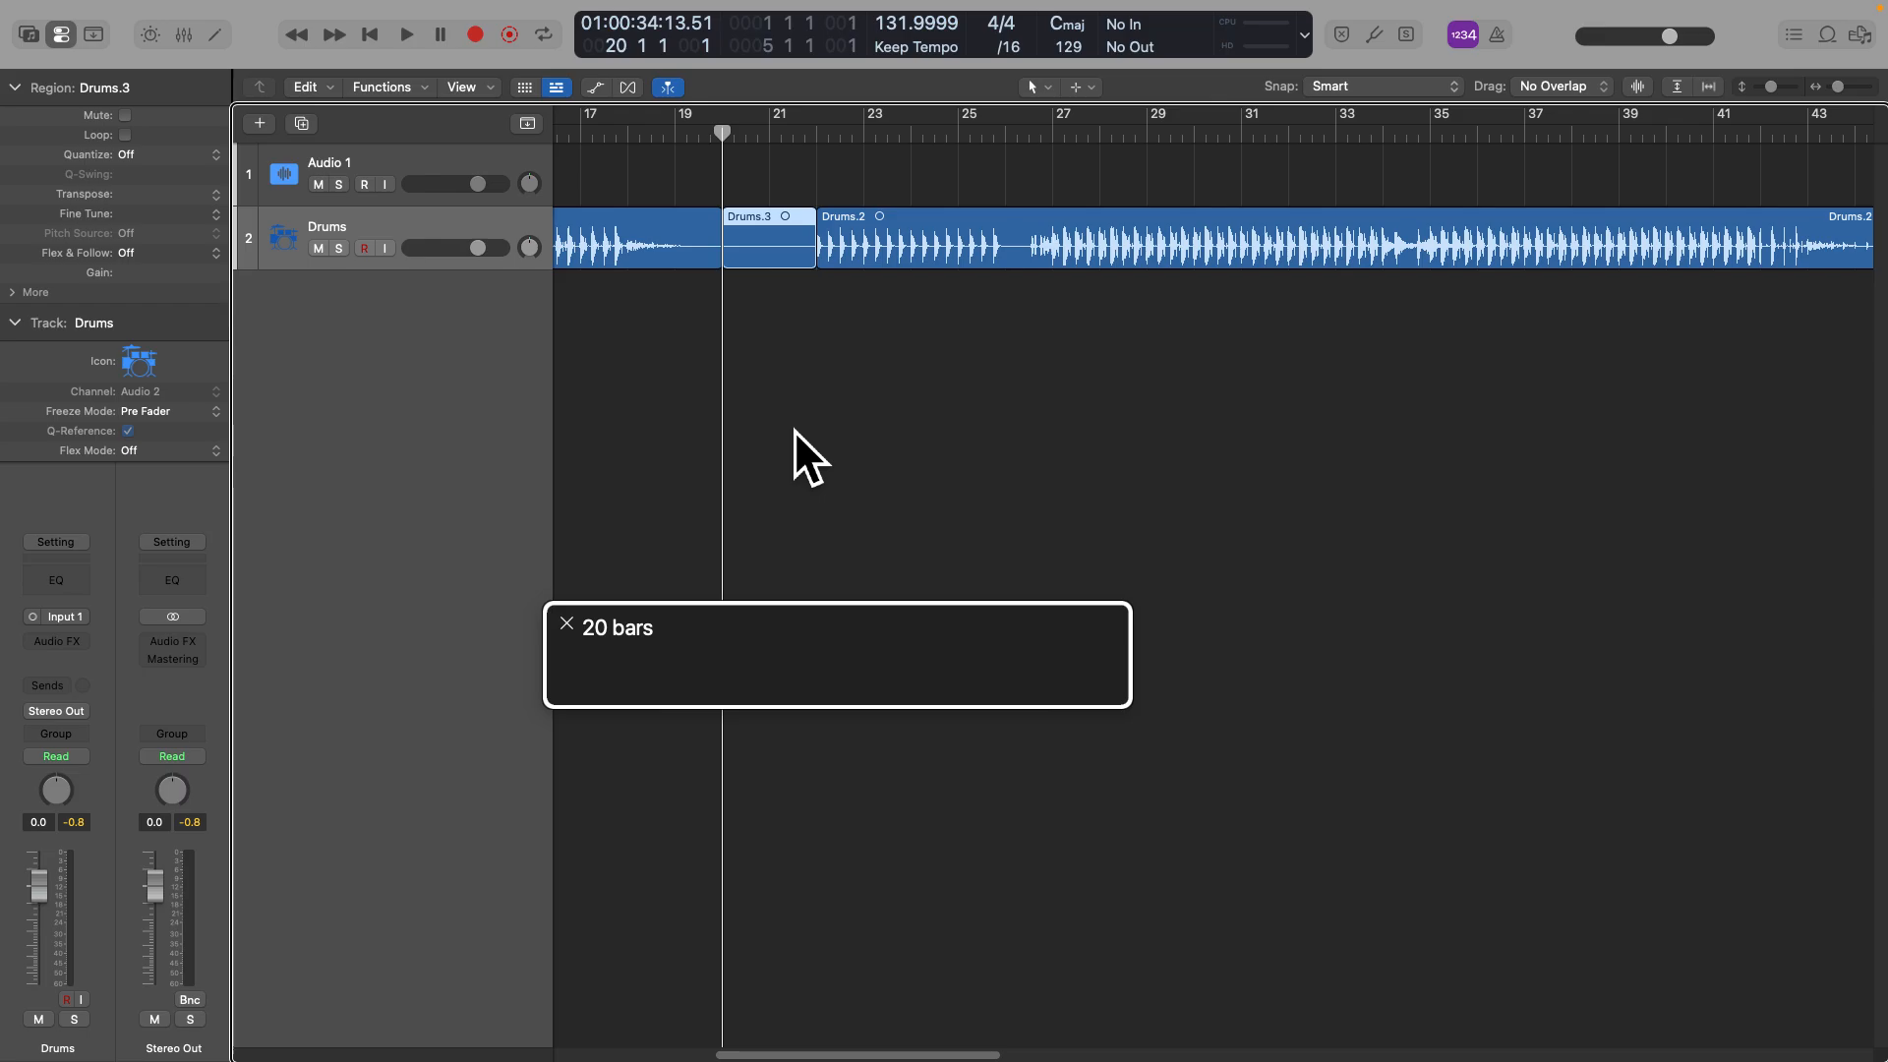
Check the silent region from bar 20 to 22, and delete it while moving the following drums up to bar 20
{"action": "key", "text": "period"}
{"action": "key", "text": "period"}
{"action": "key", "text": "comma"}
{"action": "key", "text": "comma"}
{"action": "key", "text": "Delete"}
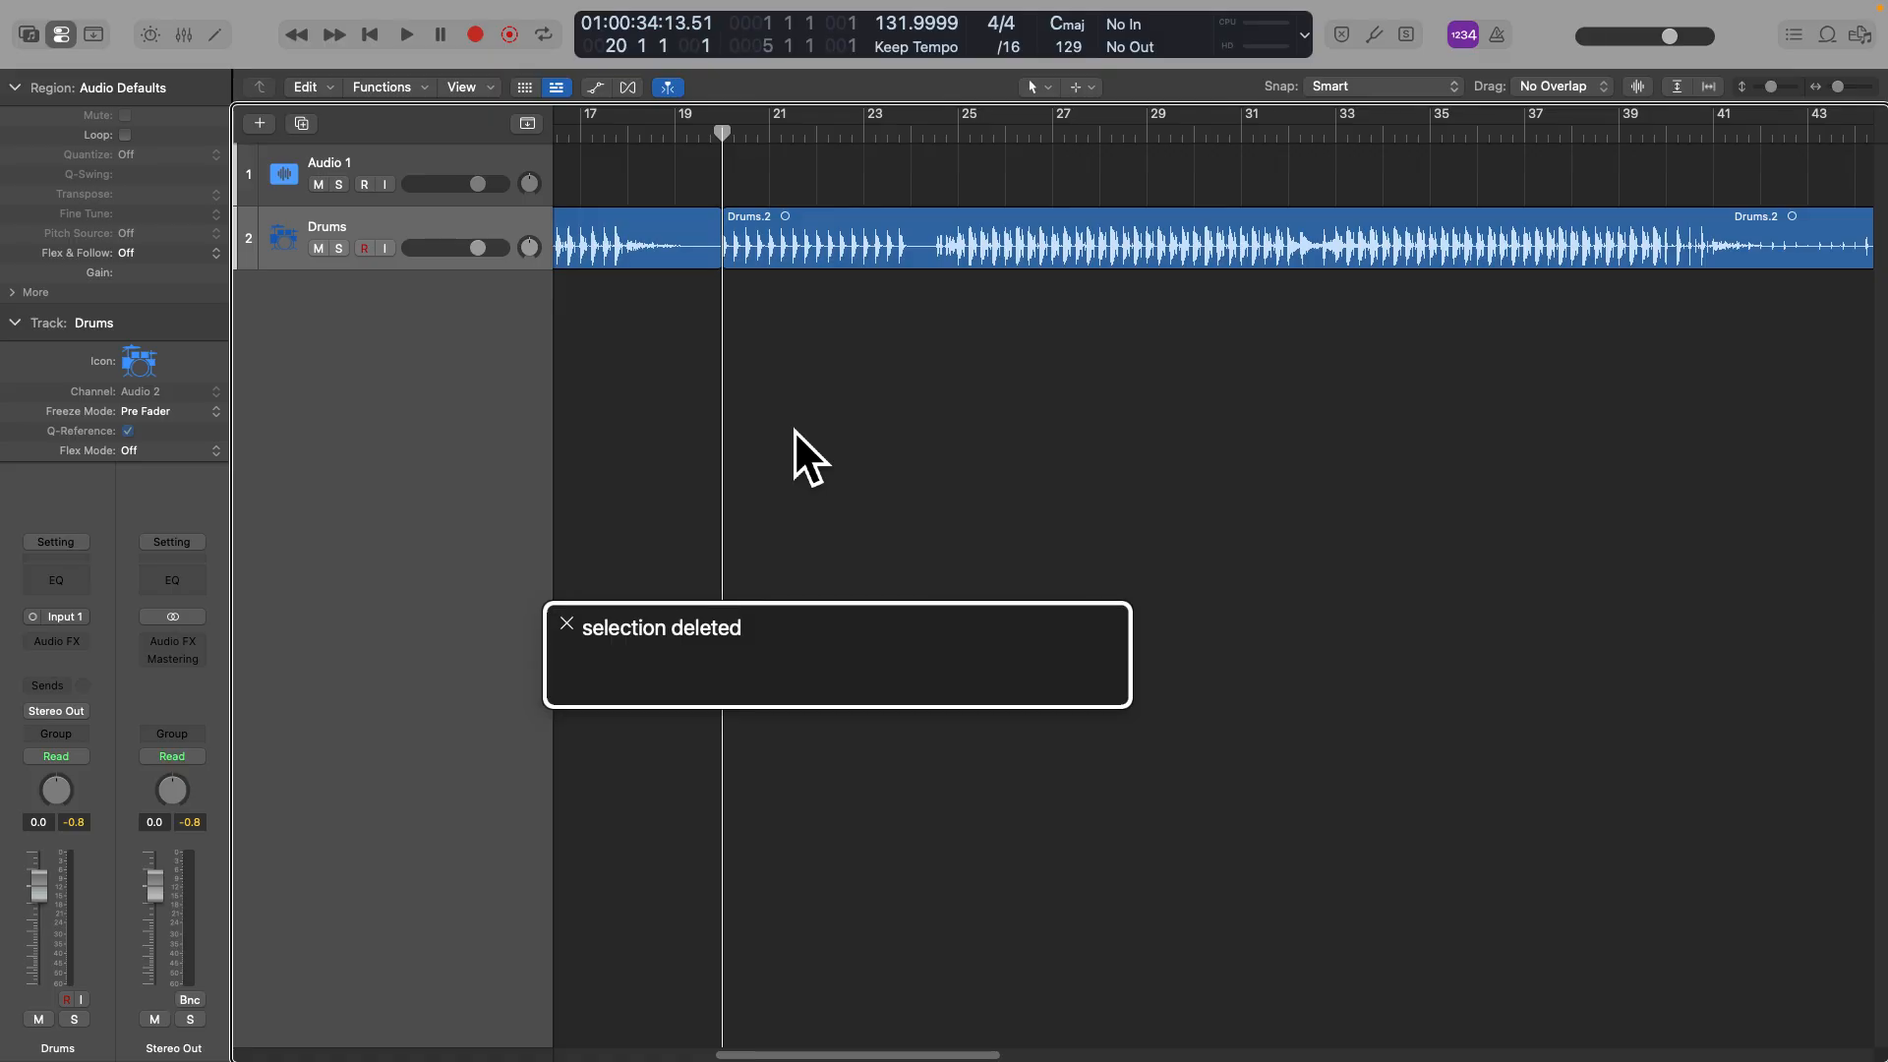
Audition the closed gap from bar 19 through the start of the moved Drums region
{"action": "key", "text": "comma"}
{"action": "key", "text": "space"}
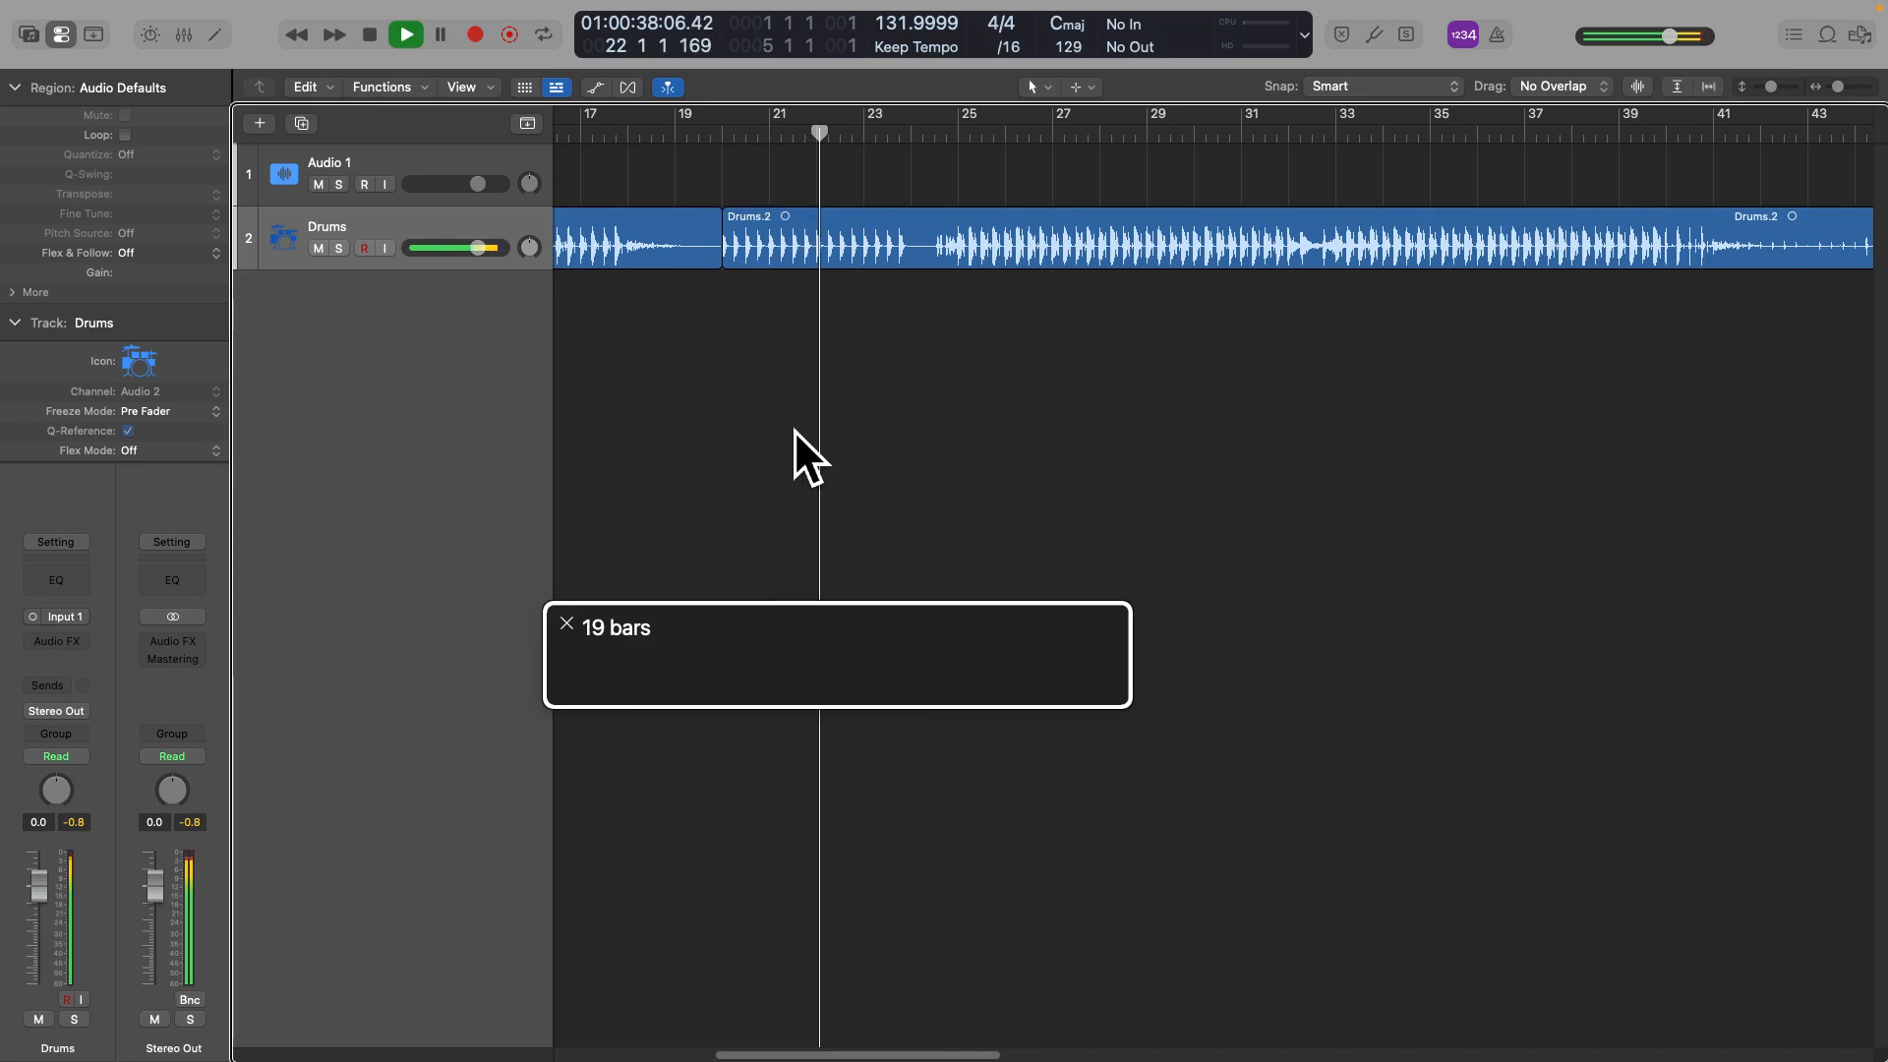
{"action": "key", "text": "space"}
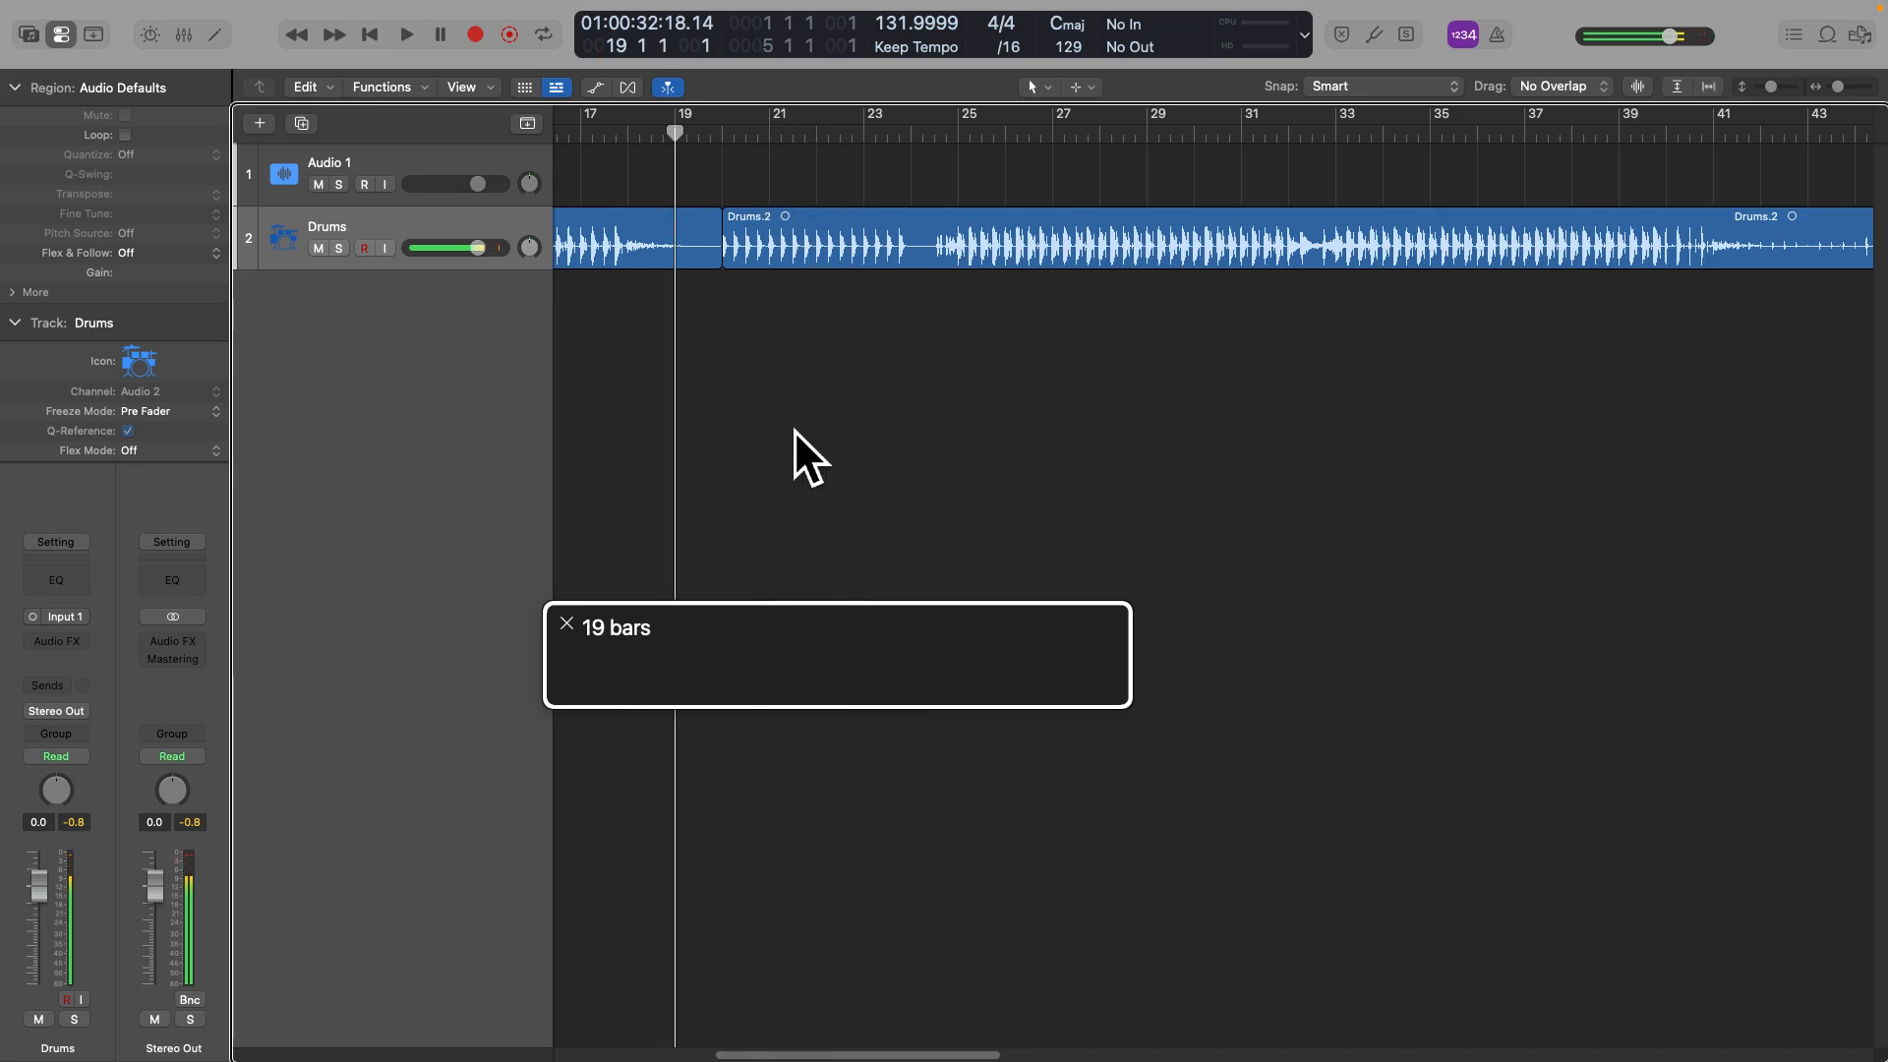